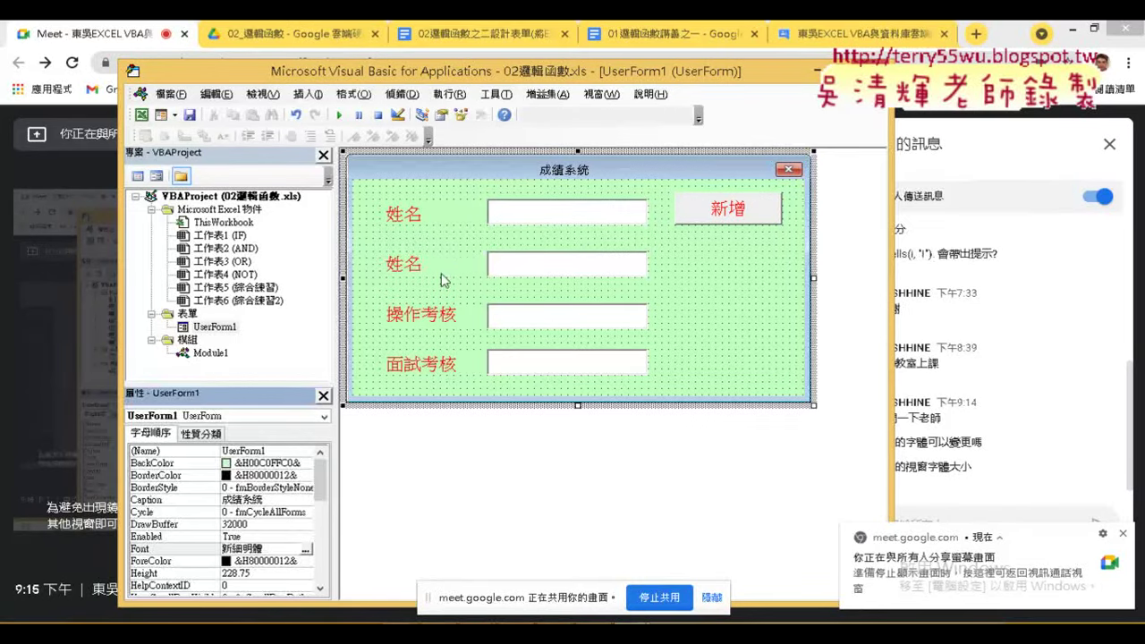
# - Select the second 姓名 label, pick its Font property, and enlarge the Properties list
pyautogui.click(424, 265)
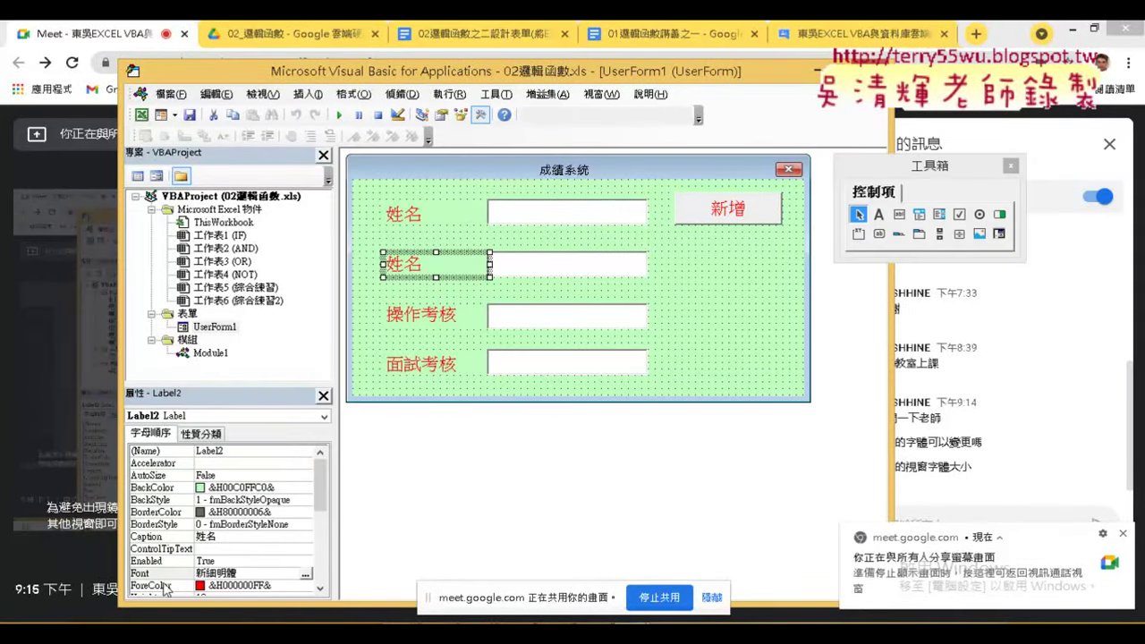
pyautogui.click(162, 563)
pyautogui.click(166, 573)
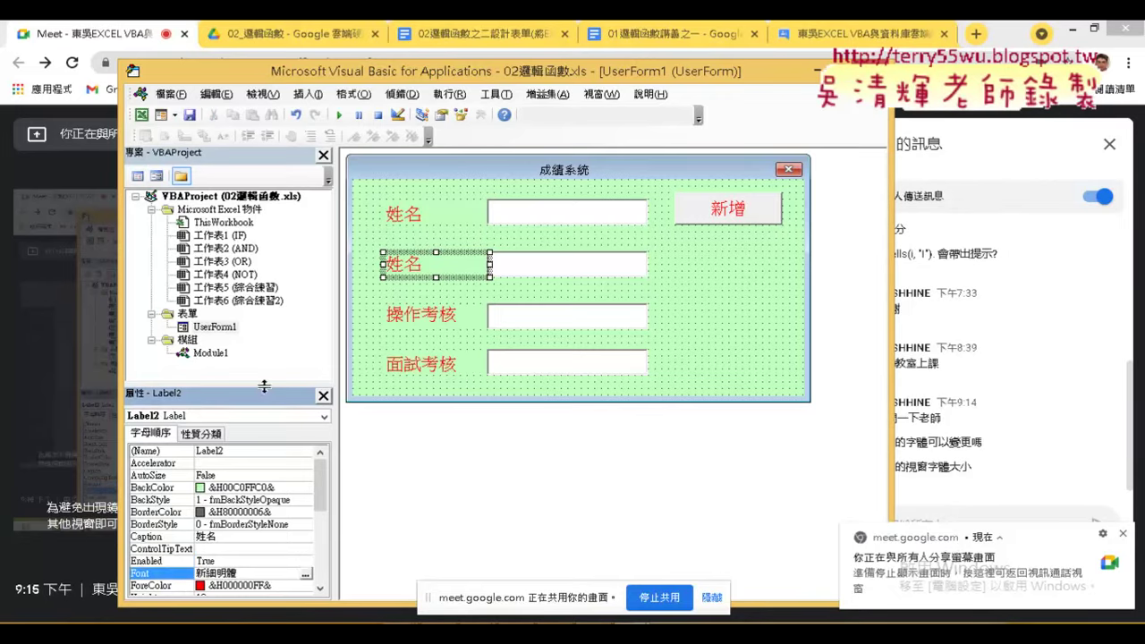
pyautogui.moveTo(262, 387); pyautogui.dragTo(263, 319)
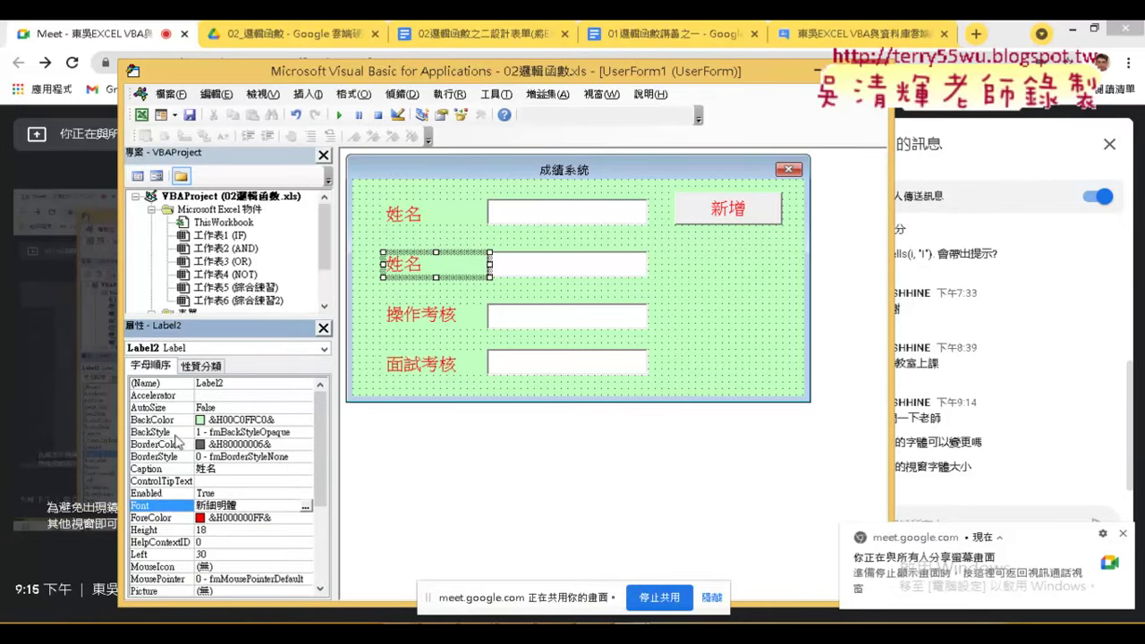
# - In the Font dialog, point out the size options, then choose 微軟正黑體 and confirm
pyautogui.click(305, 506)
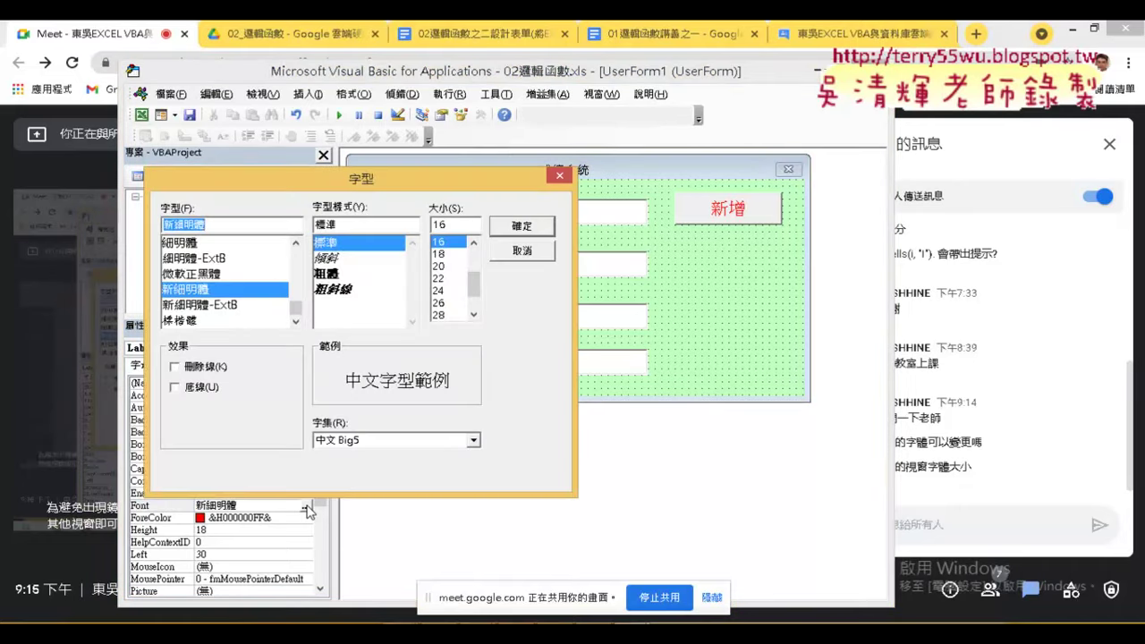
pyautogui.moveTo(464, 178); pyautogui.dragTo(562, 310)
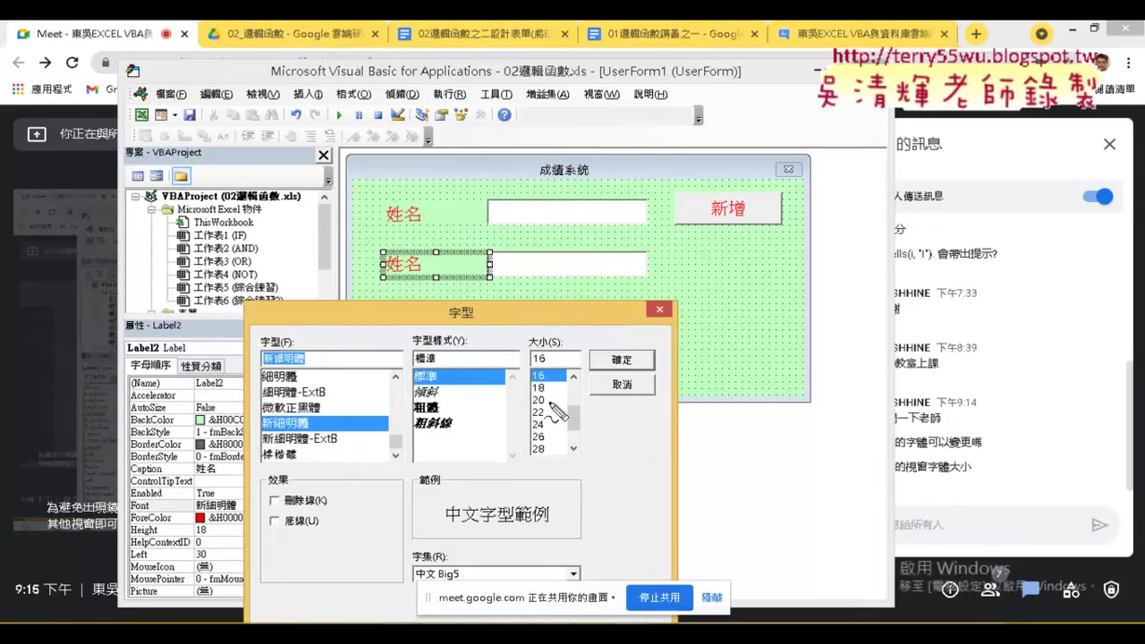
pyautogui.moveTo(580, 484)
pyautogui.mouseDown()
pyautogui.moveTo(478, 333)
pyautogui.moveTo(594, 371)
pyautogui.moveTo(586, 474)
pyautogui.mouseUp()
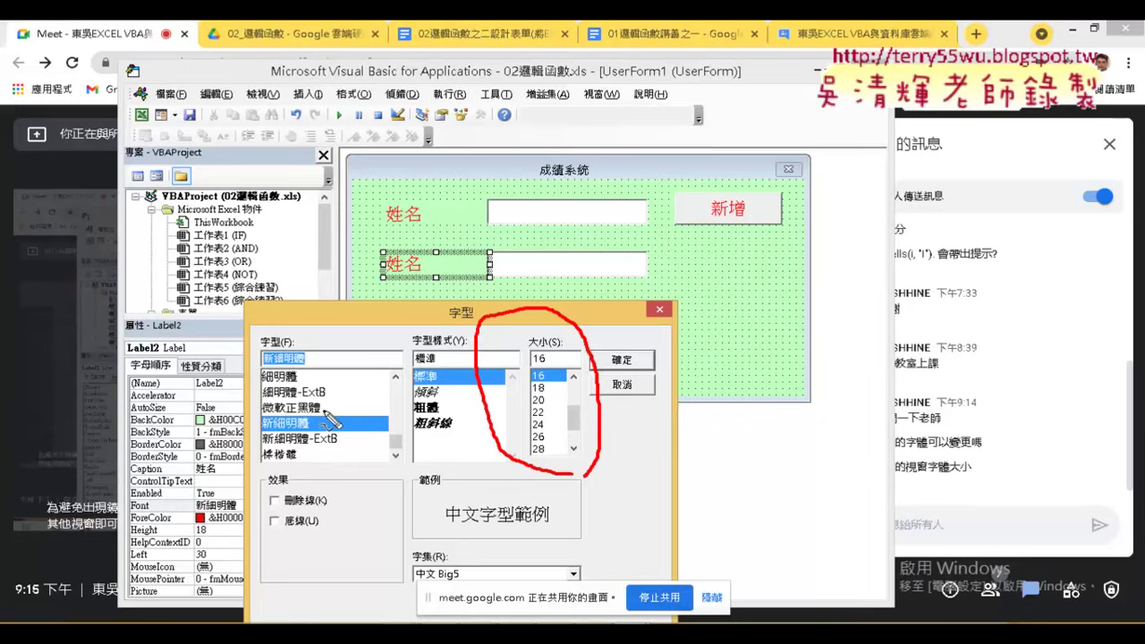
pyautogui.moveTo(313, 428)
pyautogui.mouseDown()
pyautogui.moveTo(260, 407)
pyautogui.moveTo(333, 420)
pyautogui.mouseUp()
pyautogui.press('Escape')
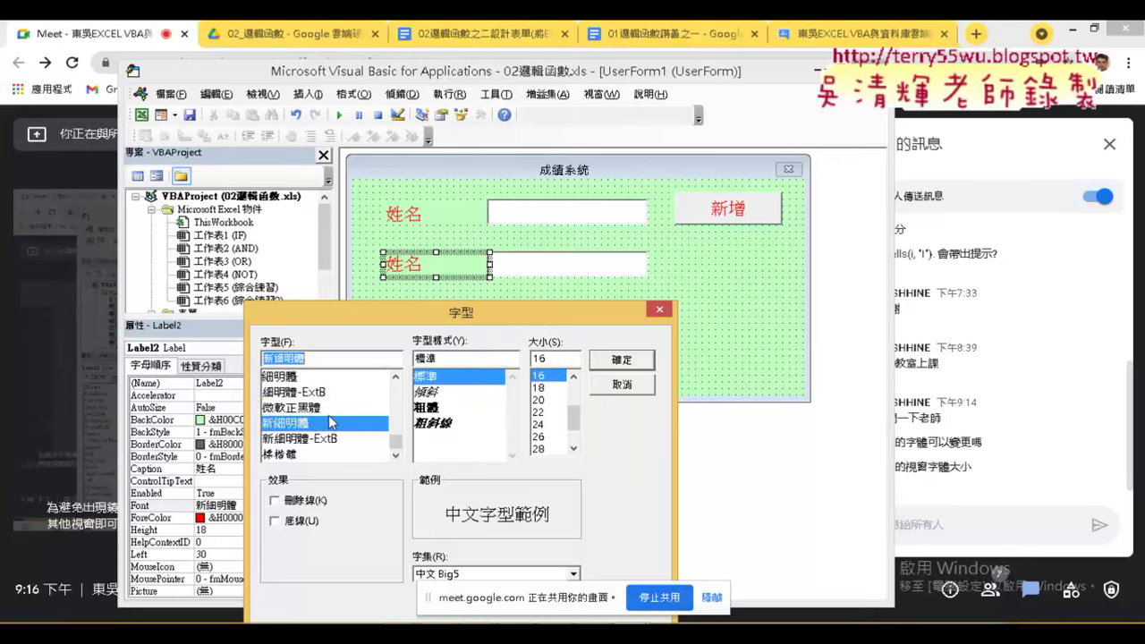
pyautogui.click(326, 408)
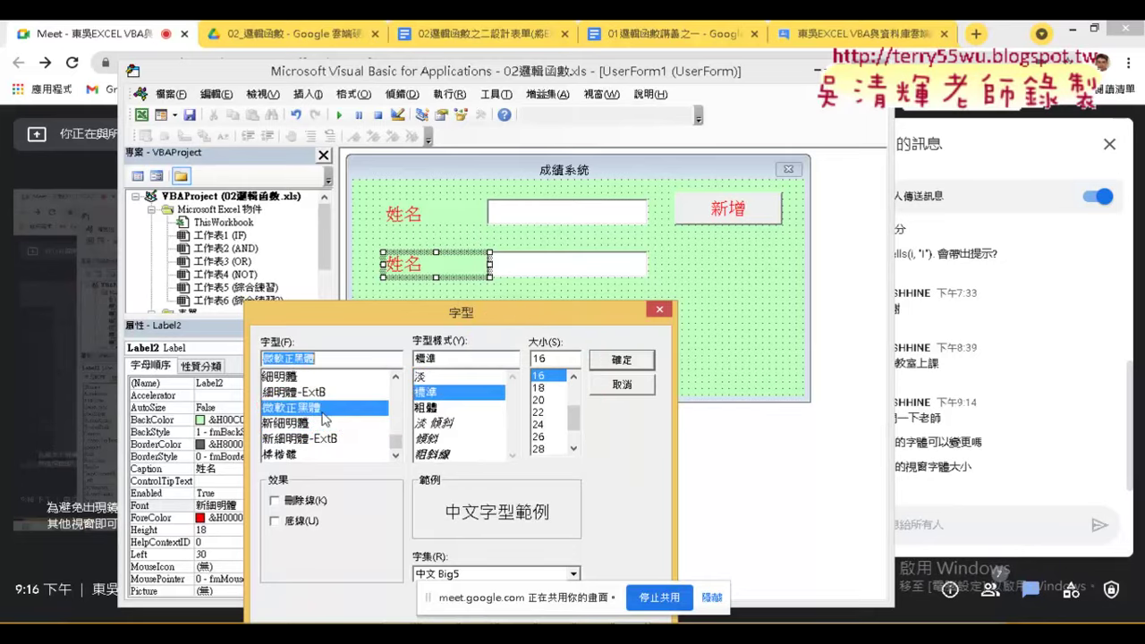
pyautogui.click(647, 358)
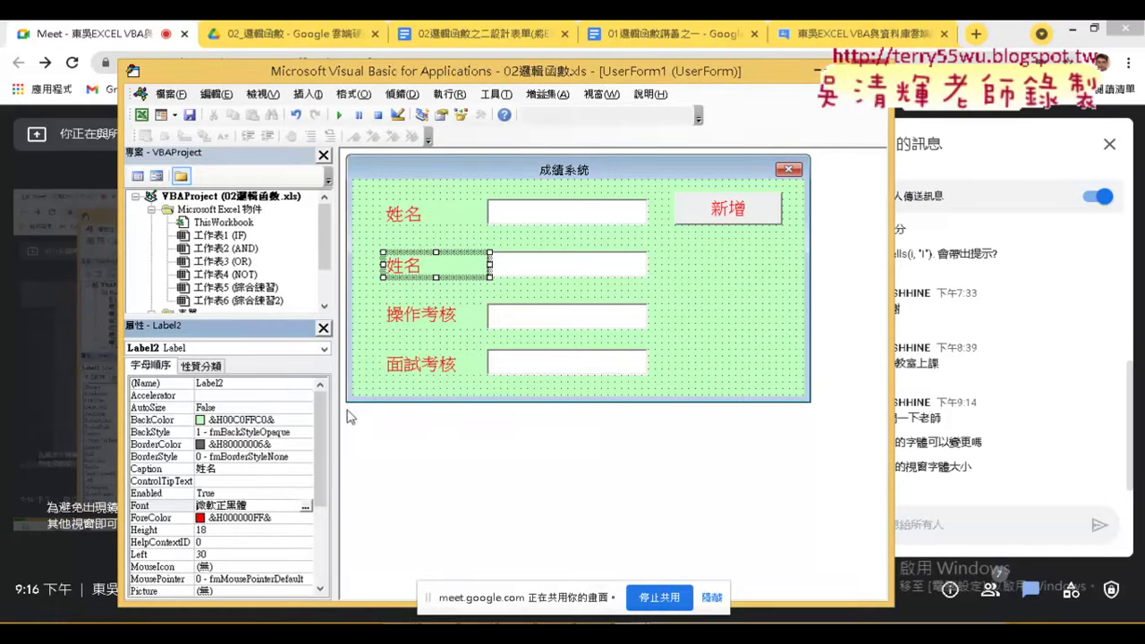
# - Set the 姓名 label's TextAlign to 2 - fmTextAlignCenter to preview centred text
pyautogui.click(321, 448)
pyautogui.moveTo(322, 449); pyautogui.dragTo(333, 568)
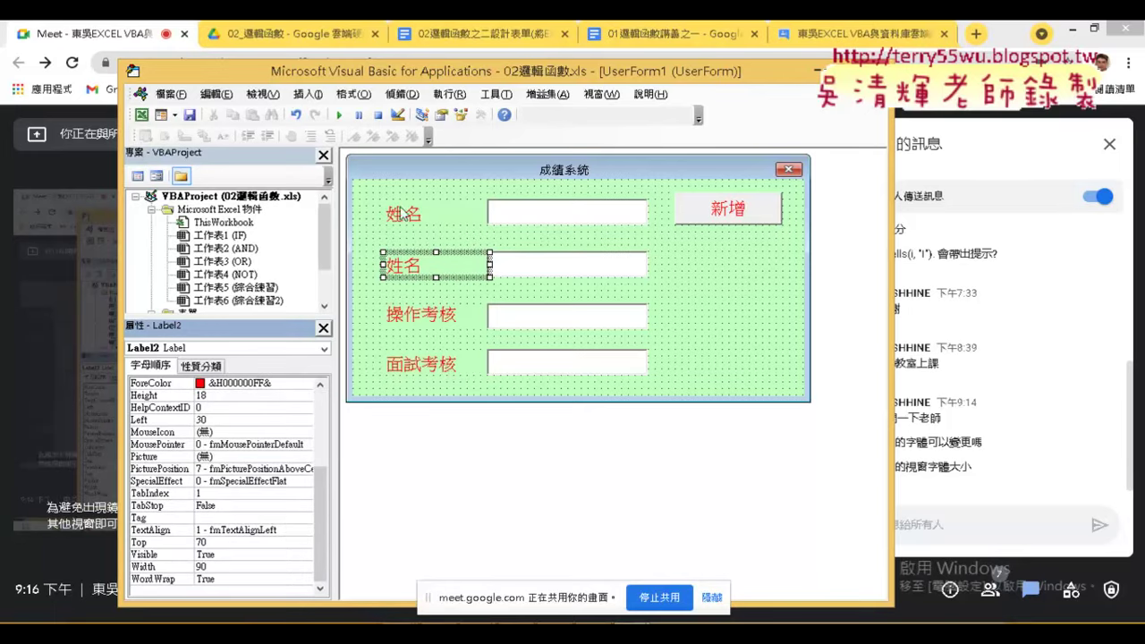
pyautogui.click(161, 530)
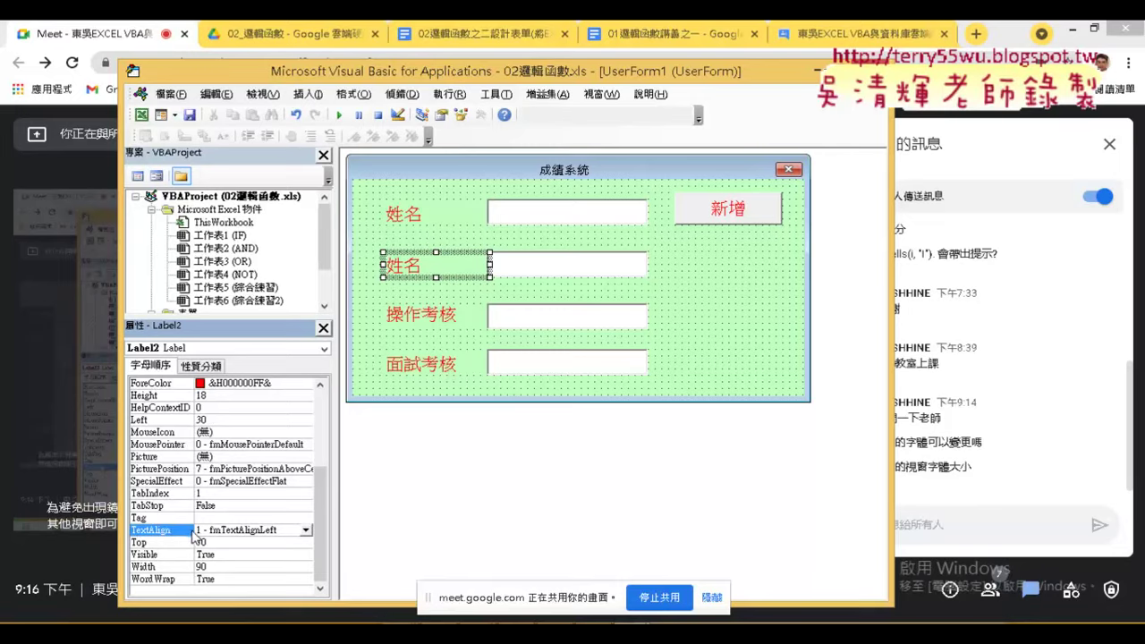
pyautogui.click(305, 531)
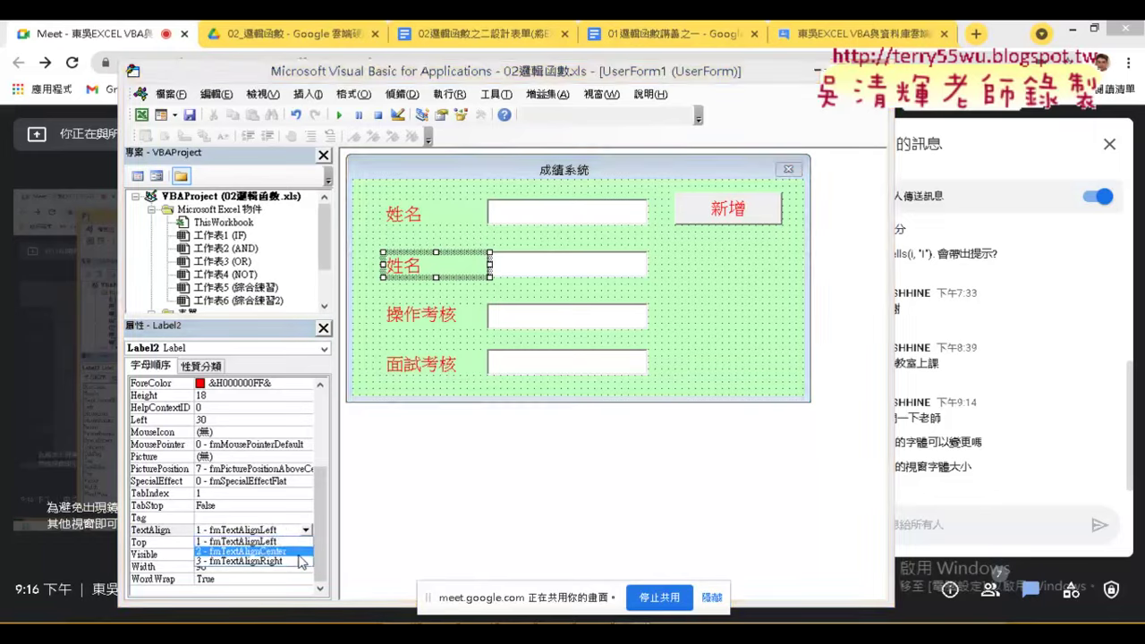
pyautogui.click(299, 552)
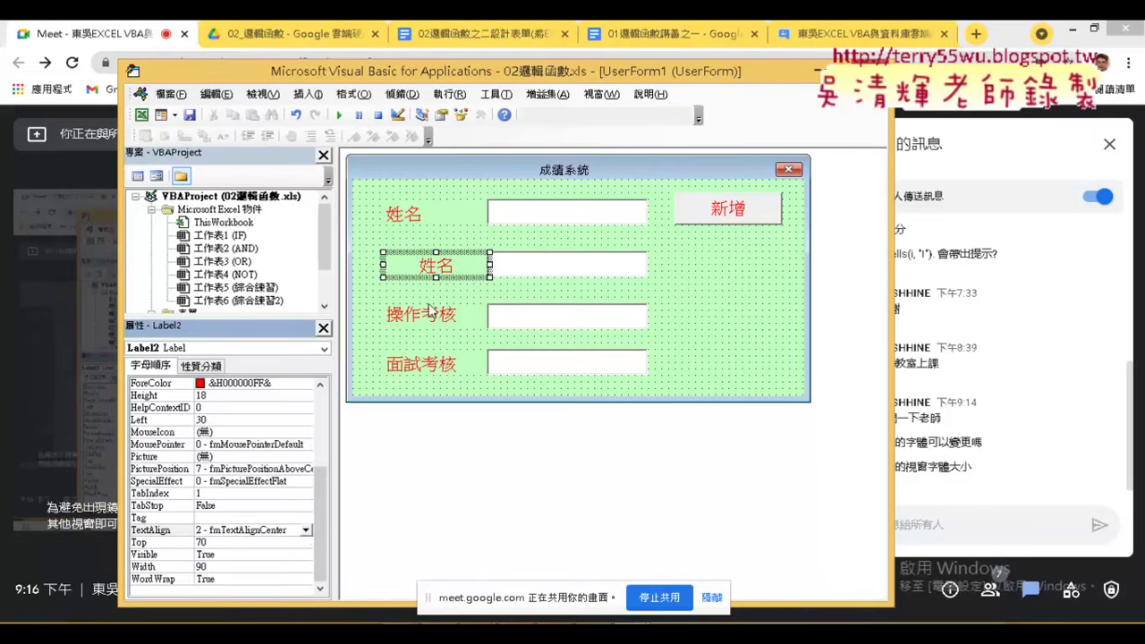
# - Return TextAlign to 1 - fmTextAlignLeft and bring the Google Meet window forward
pyautogui.click(305, 531)
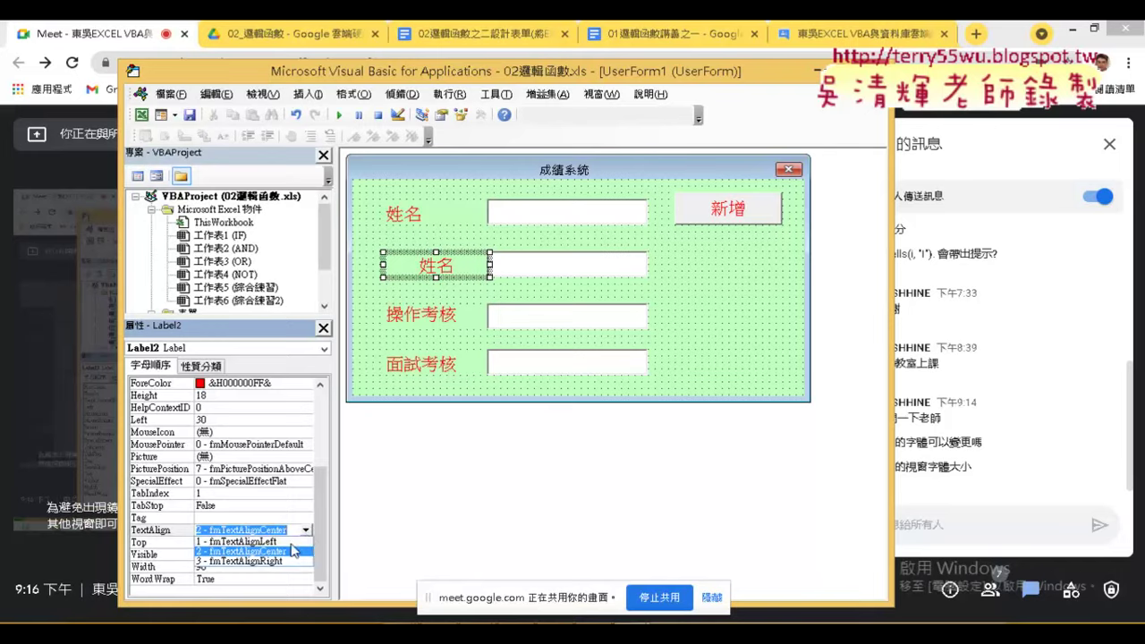
pyautogui.click(290, 541)
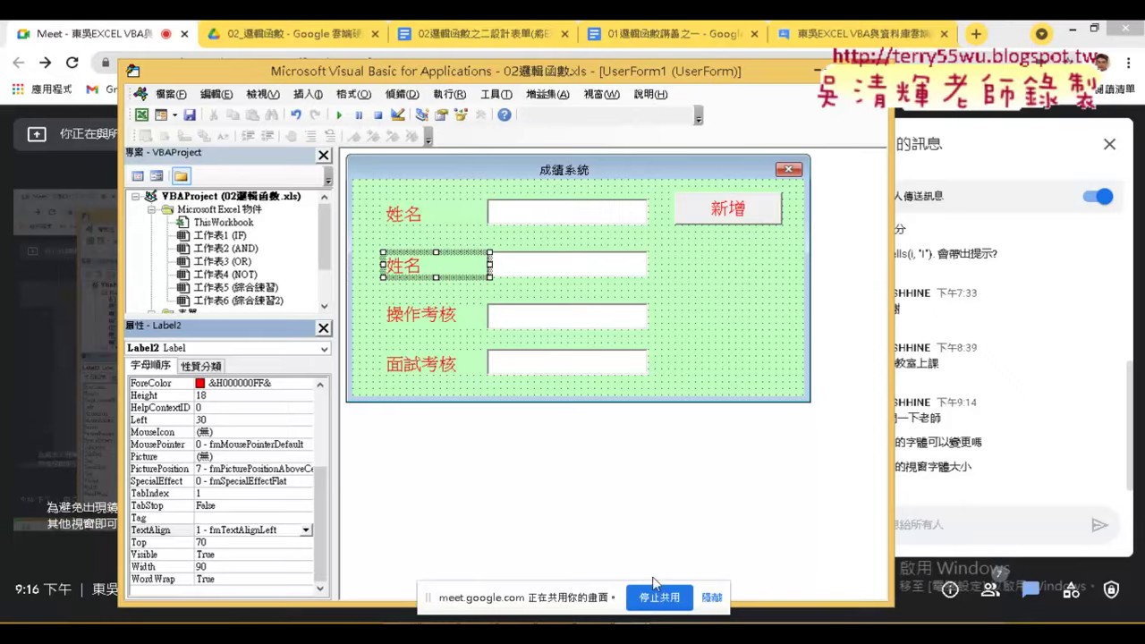
pyautogui.click(1064, 458)
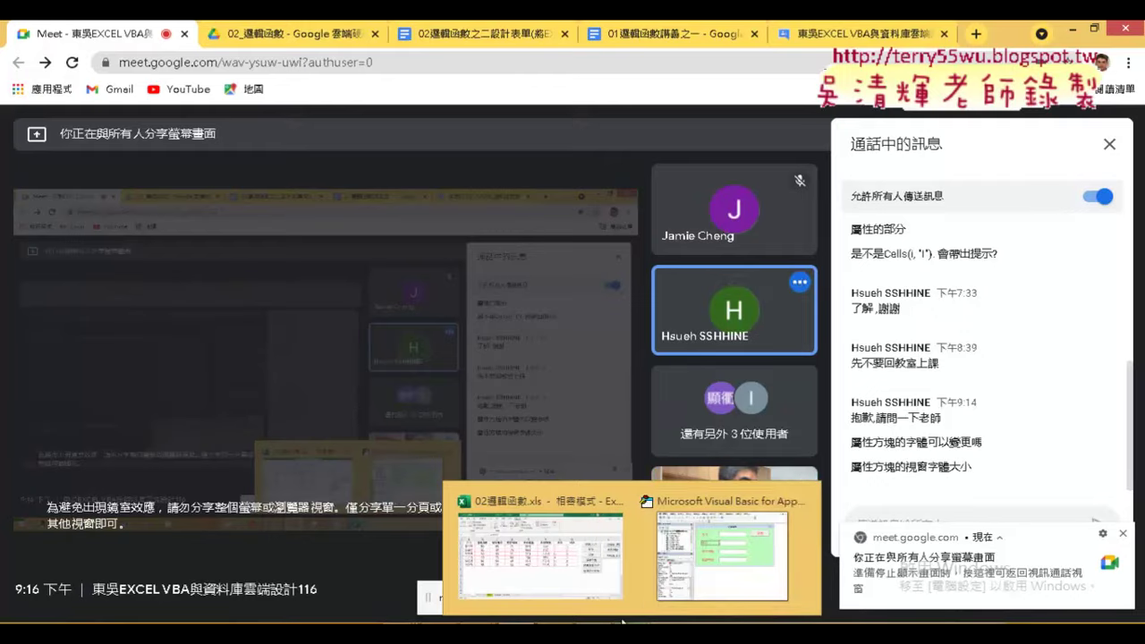
# - Bring the VBA editor back over Google Meet and widen the Project/Properties panes
pyautogui.click(683, 568)
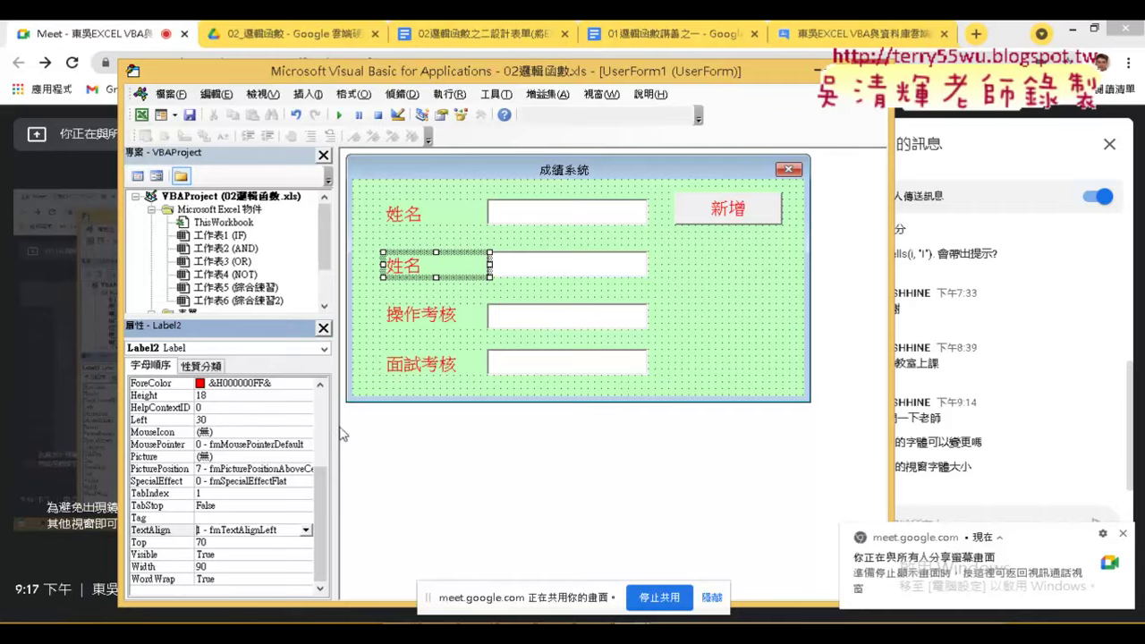
pyautogui.moveTo(336, 426); pyautogui.dragTo(394, 424)
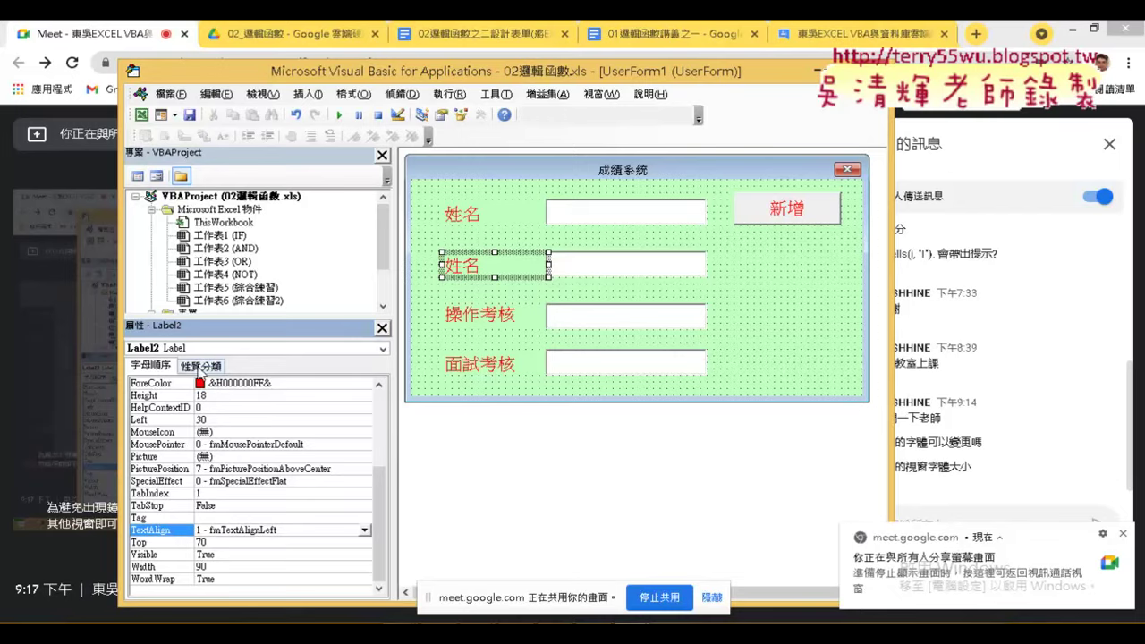
pyautogui.click(201, 367)
pyautogui.click(151, 366)
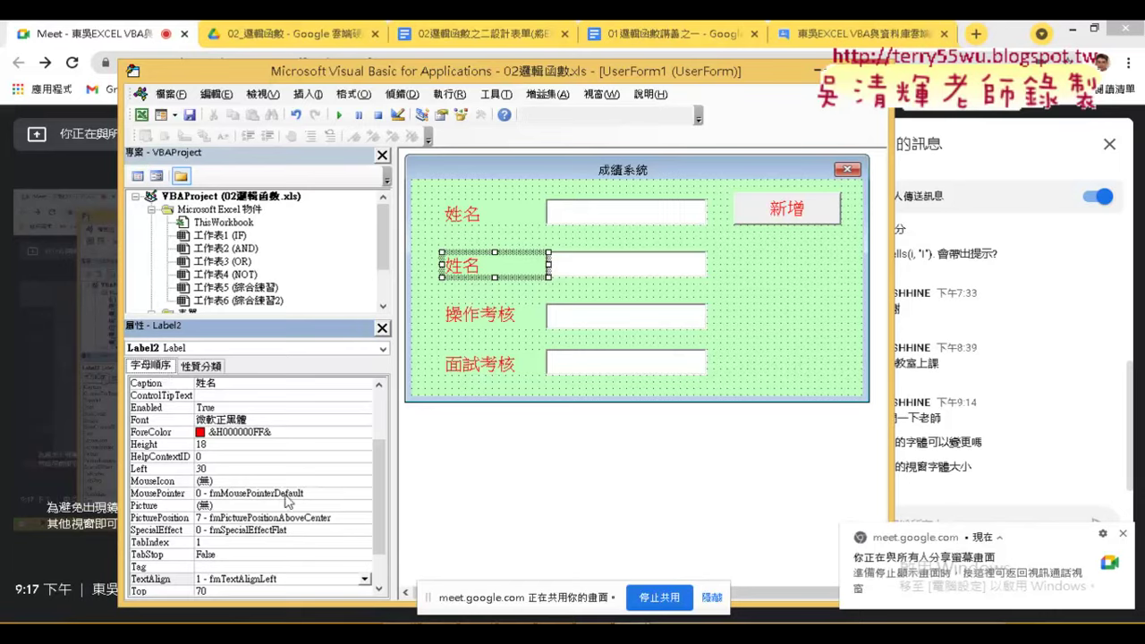
pyautogui.click(500, 95)
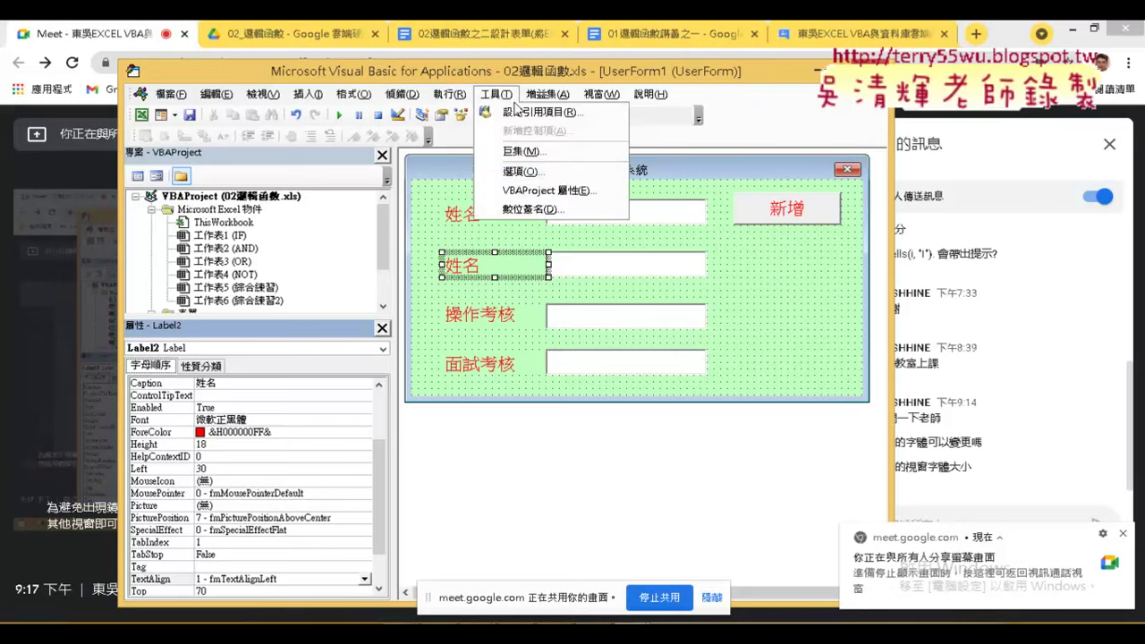
pyautogui.click(548, 179)
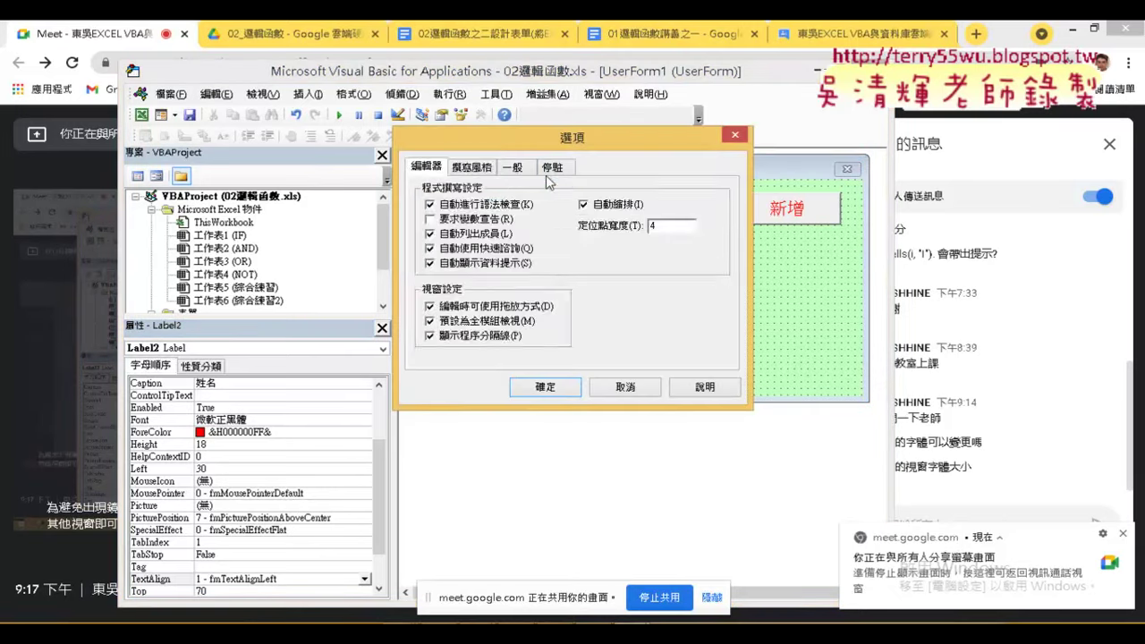
pyautogui.click(474, 168)
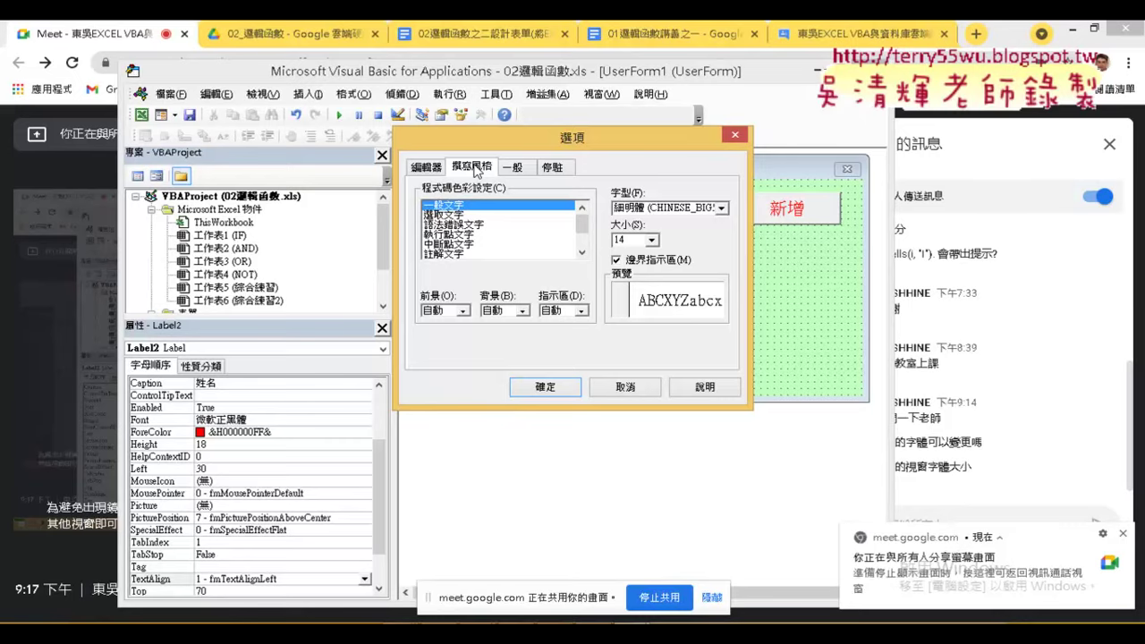
pyautogui.click(426, 168)
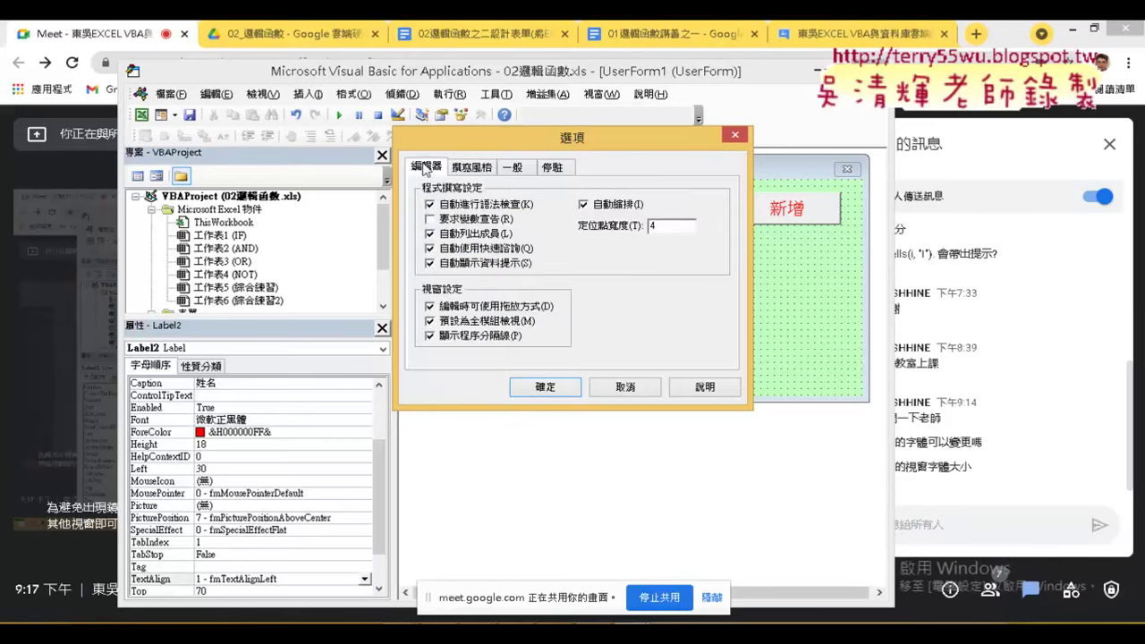
pyautogui.click(503, 174)
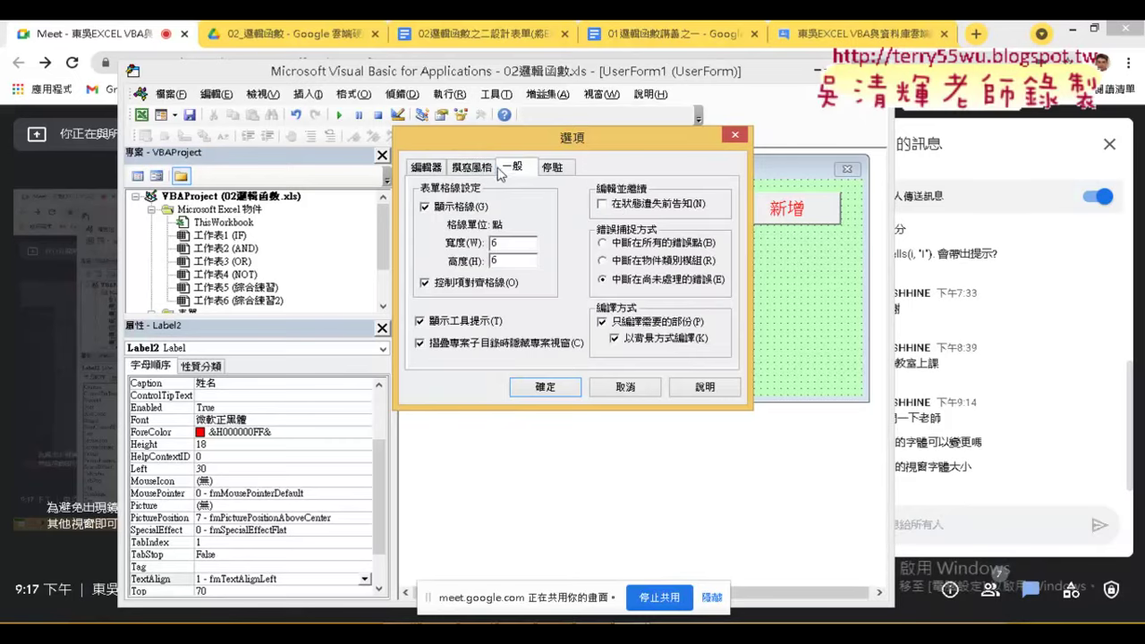
pyautogui.click(565, 177)
pyautogui.click(471, 168)
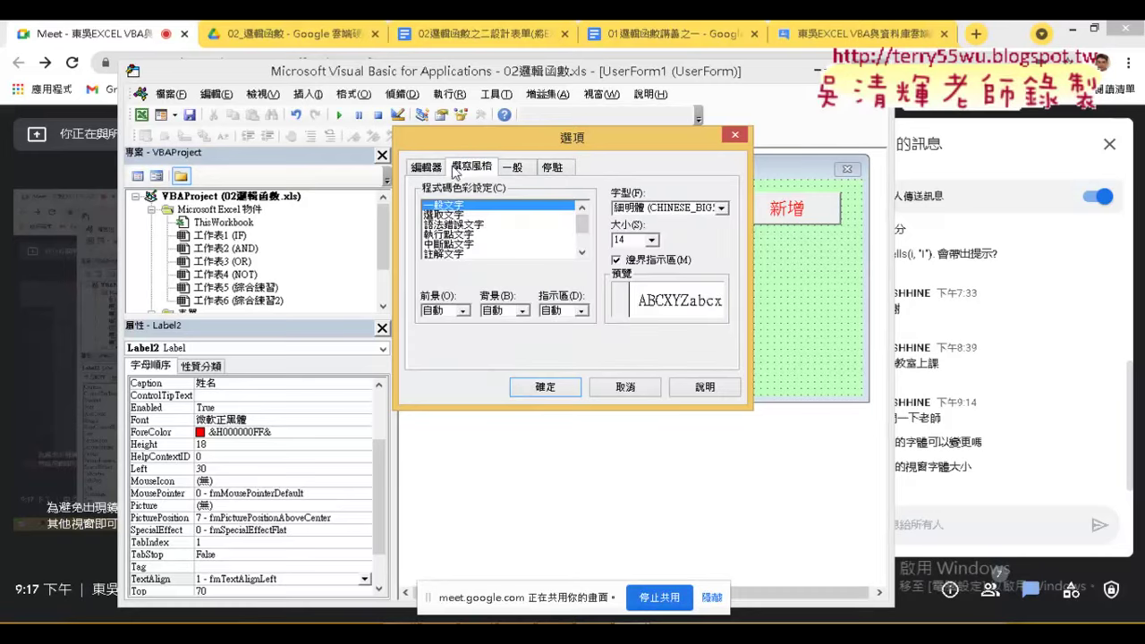
pyautogui.click(581, 253)
pyautogui.scroll(2, 537, 232)
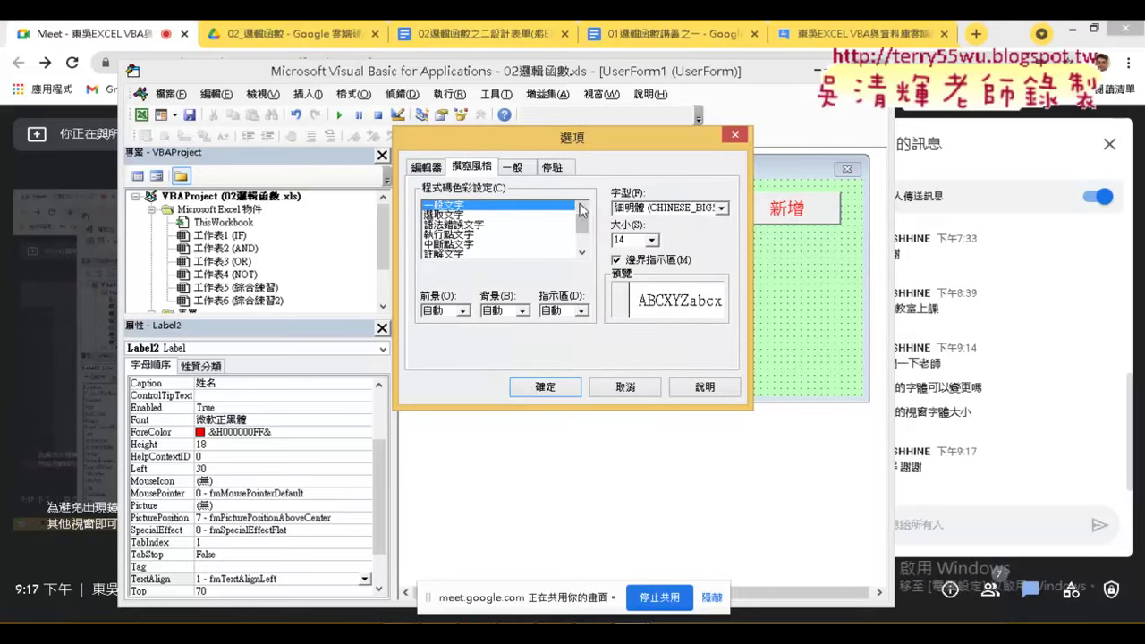
pyautogui.click(625, 386)
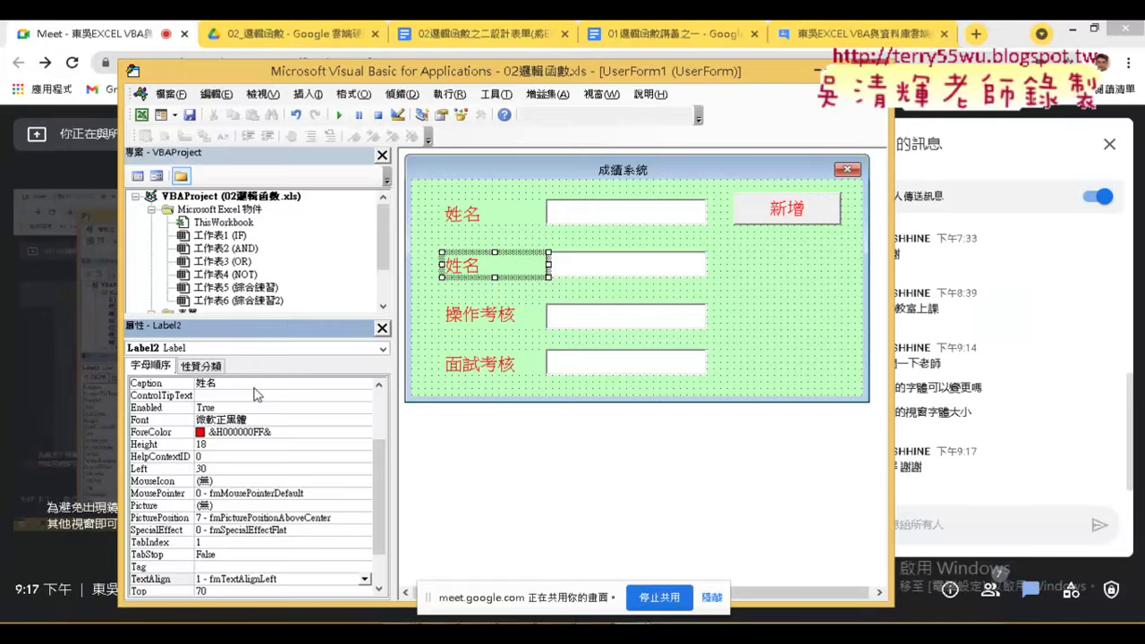
# - Switch to Google Meet, back to the VBA editor, and narrow the Project/Properties panes
pyautogui.click(1044, 536)
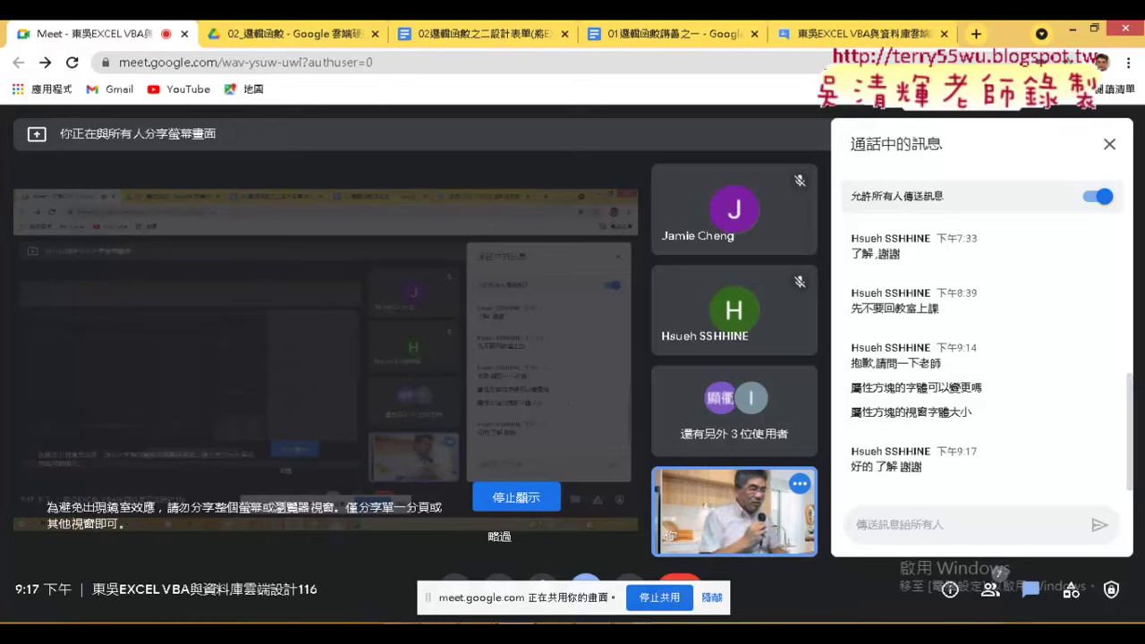
pyautogui.click(705, 572)
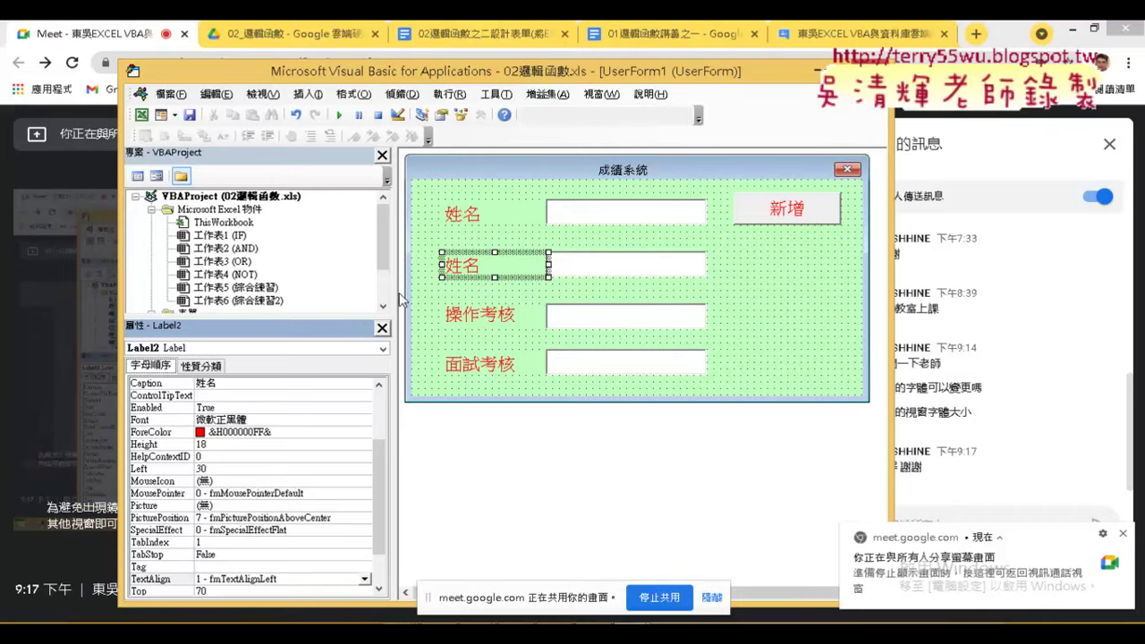
pyautogui.moveTo(391, 293); pyautogui.dragTo(351, 294)
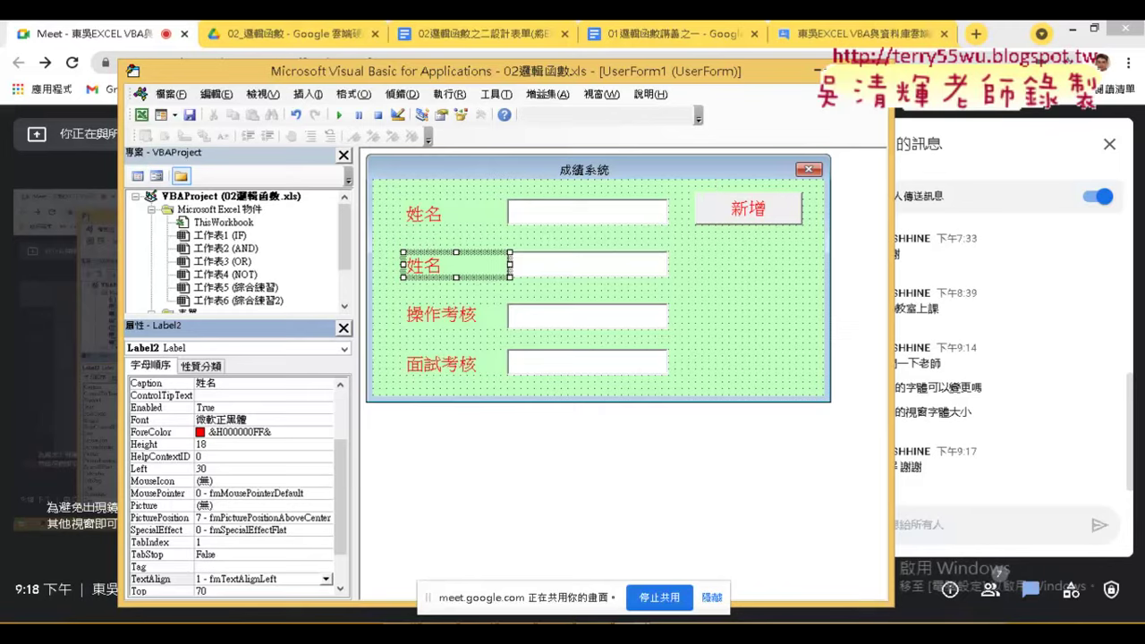
pyautogui.click(537, 573)
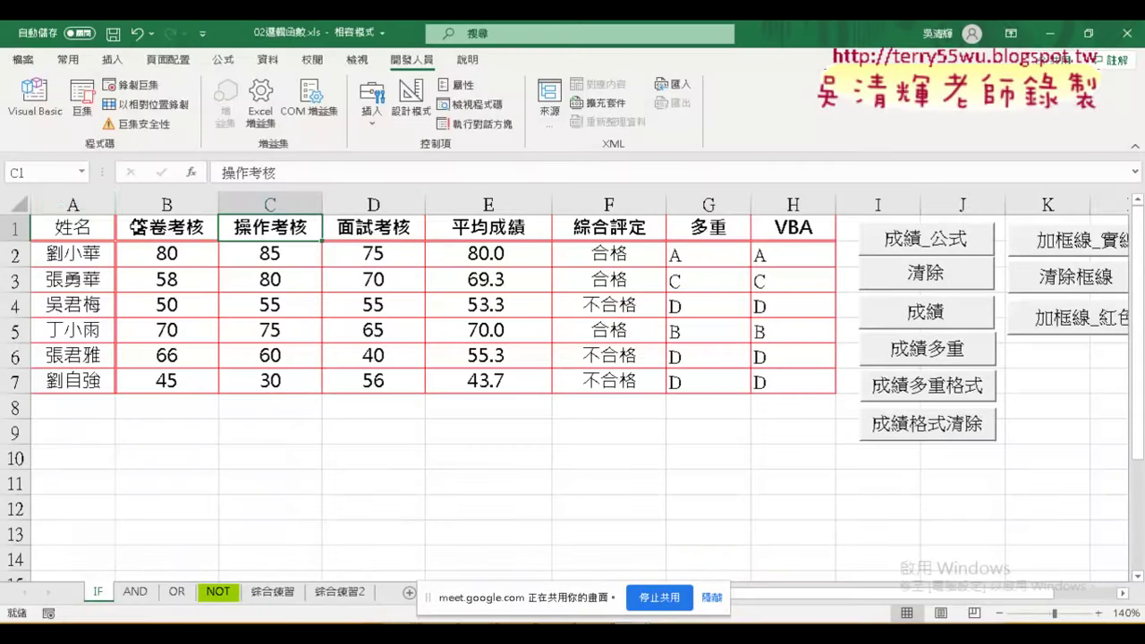
pyautogui.moveTo(73, 204); pyautogui.dragTo(781, 201)
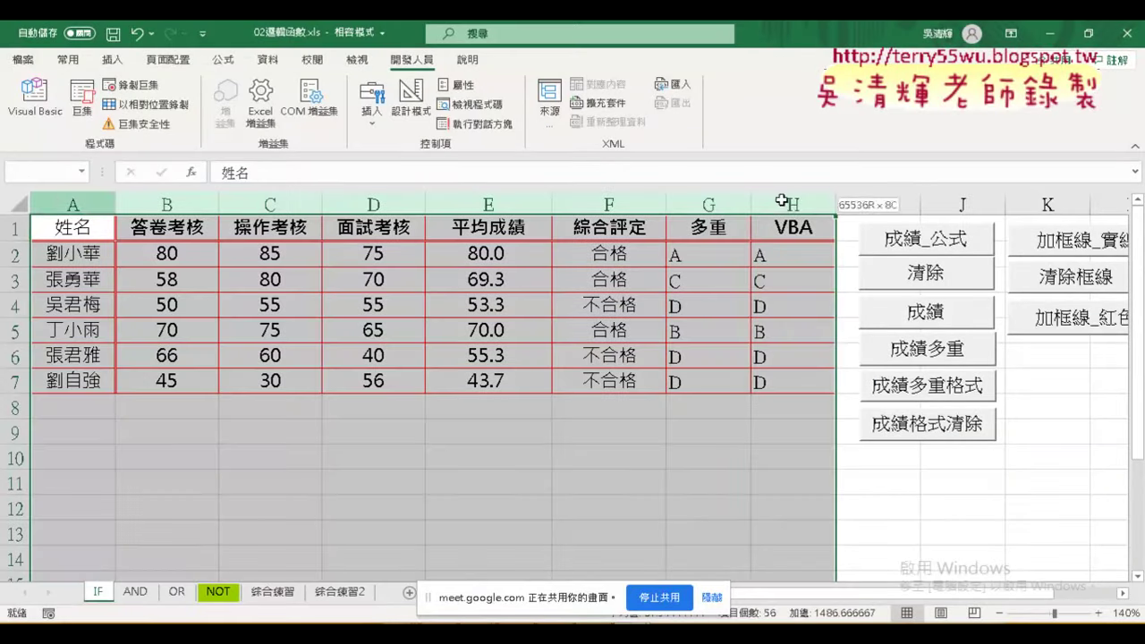
pyautogui.click(36, 230)
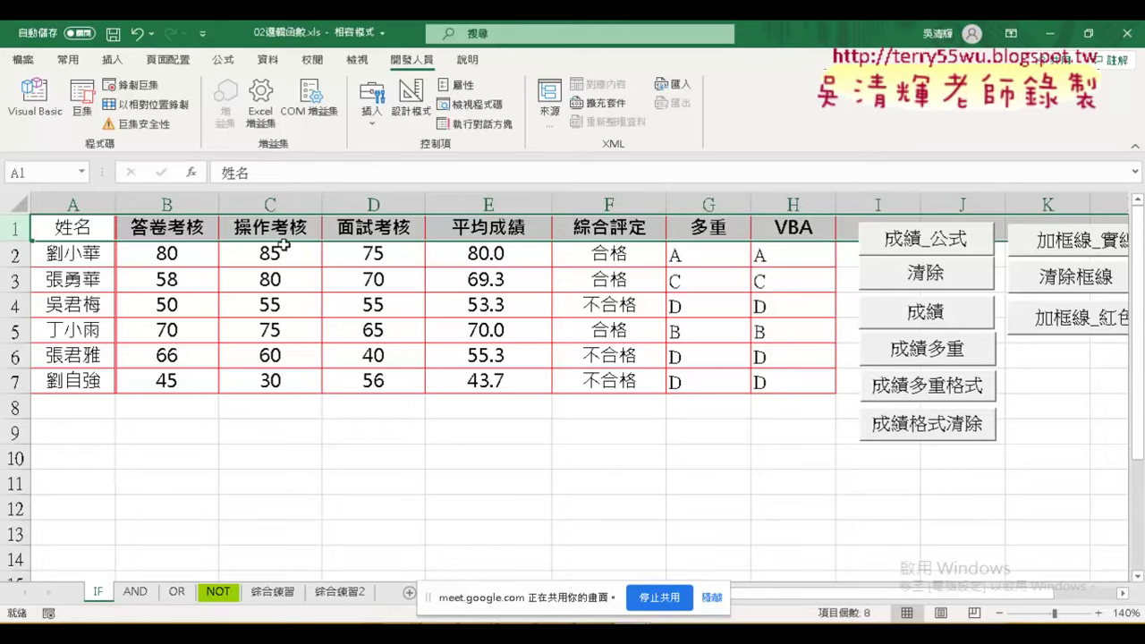
pyautogui.moveTo(67, 253); pyautogui.dragTo(784, 382)
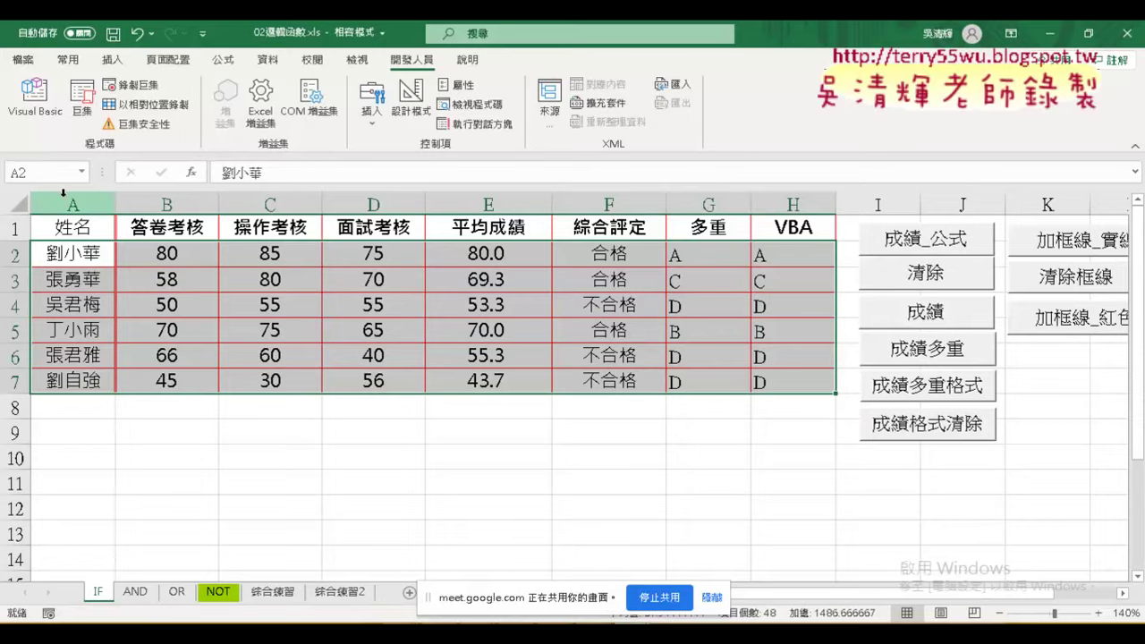
pyautogui.moveTo(81, 204); pyautogui.dragTo(679, 154)
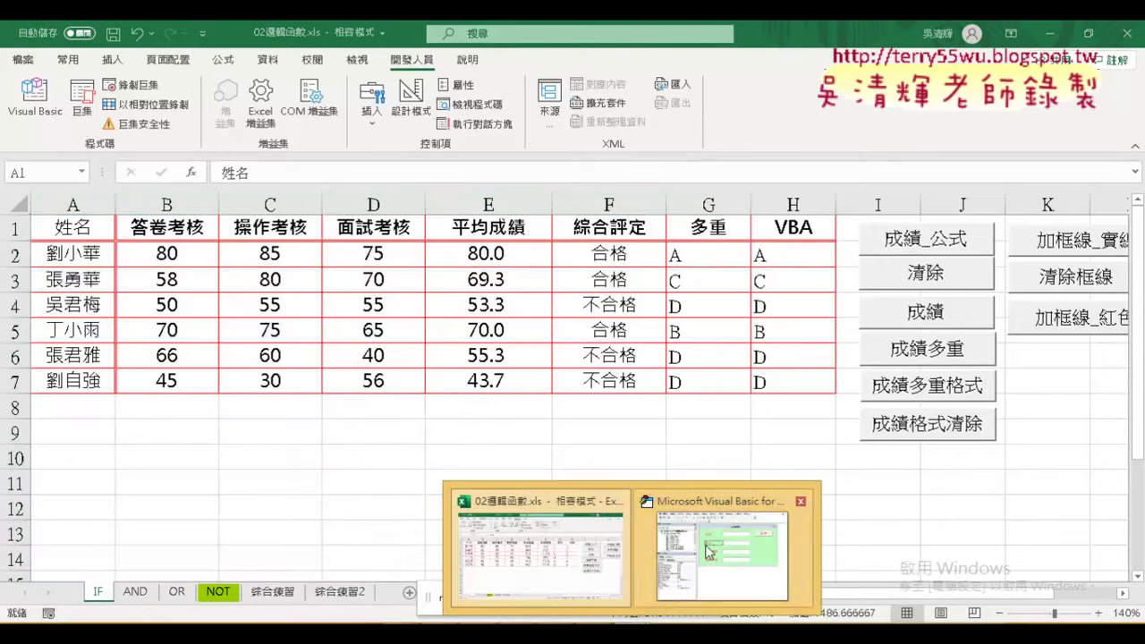
pyautogui.click(710, 536)
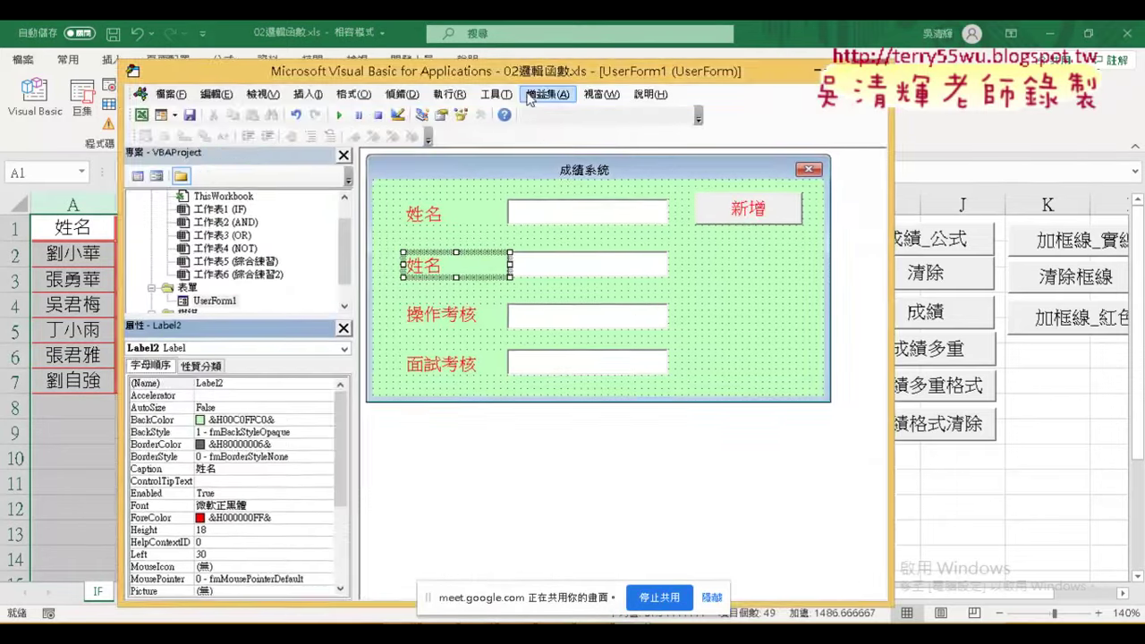
# - Drag the editor right to reveal the Excel sheet, then select each 姓名 label
pyautogui.moveTo(527, 71); pyautogui.dragTo(690, 77)
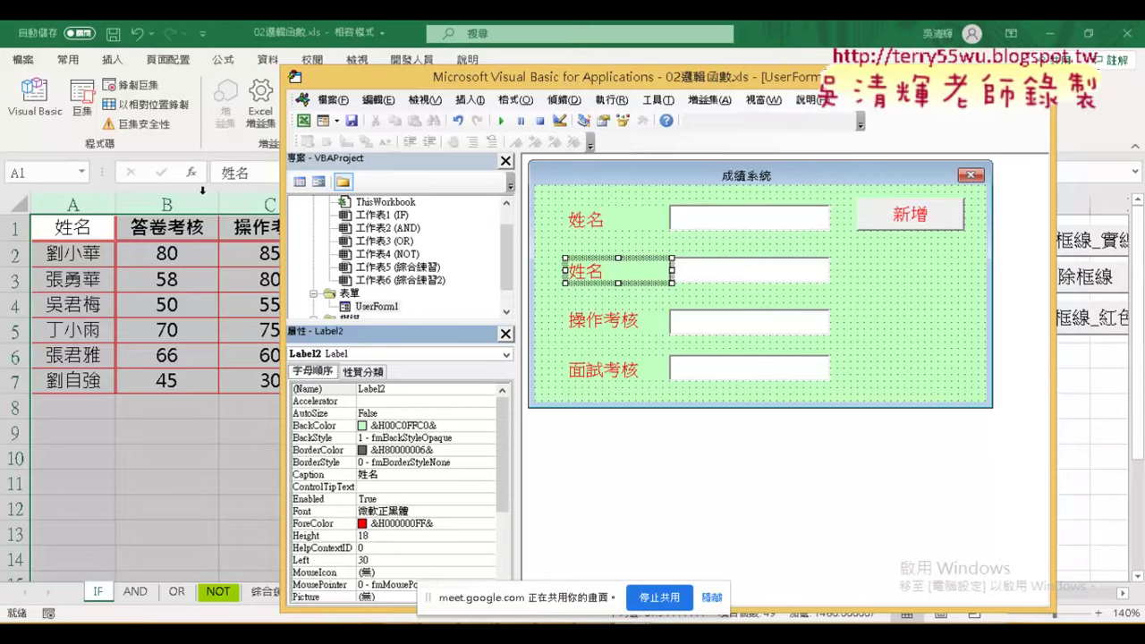
pyautogui.click(606, 221)
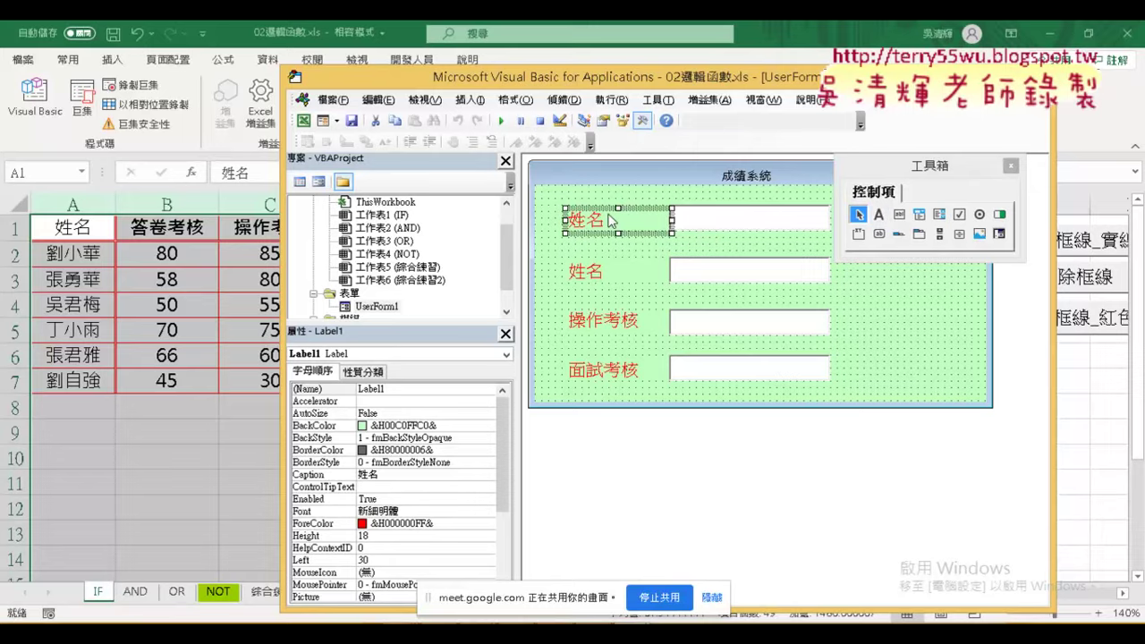
pyautogui.click(606, 272)
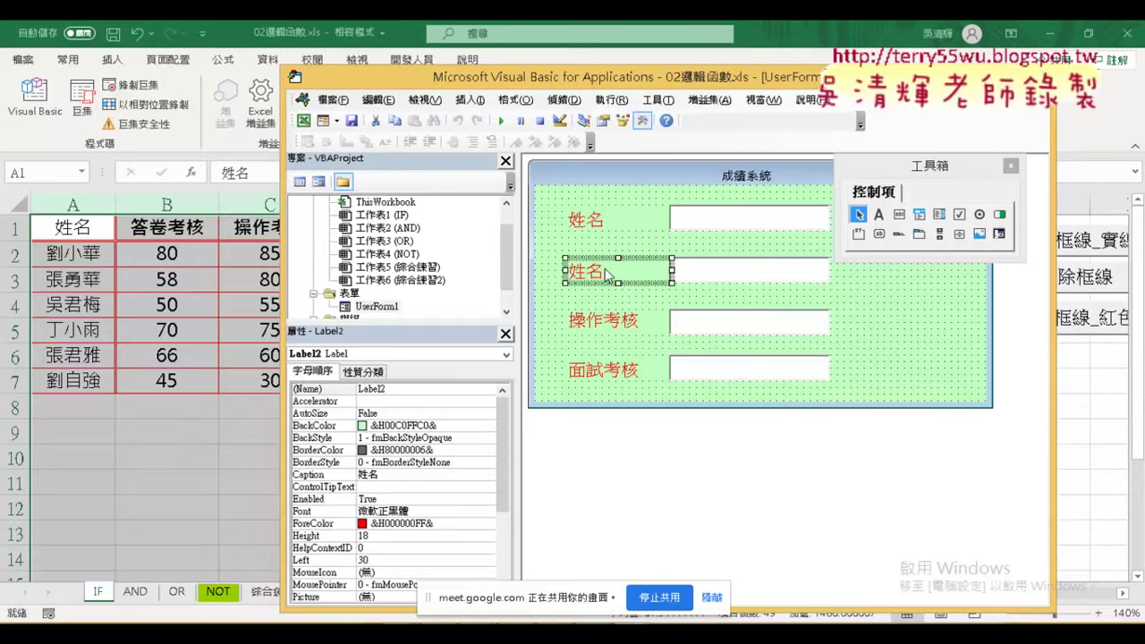
# - Copy the 答卷考核 heading from Excel cell B1 into Label2's Caption
pyautogui.click(136, 235)
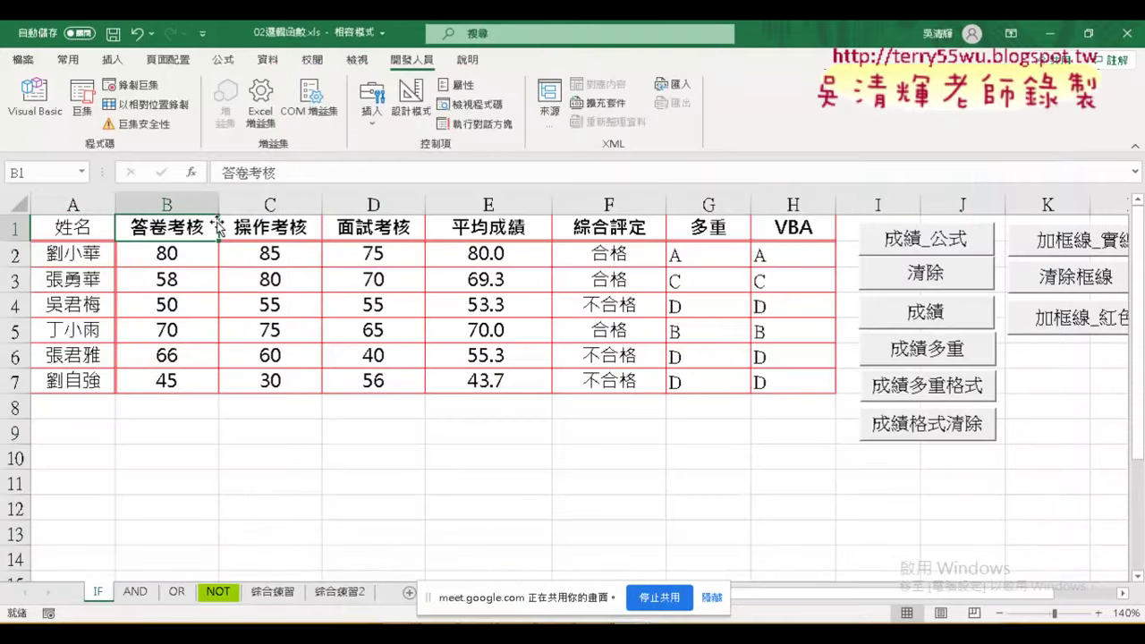
pyautogui.hotkey('ctrl', 'c')
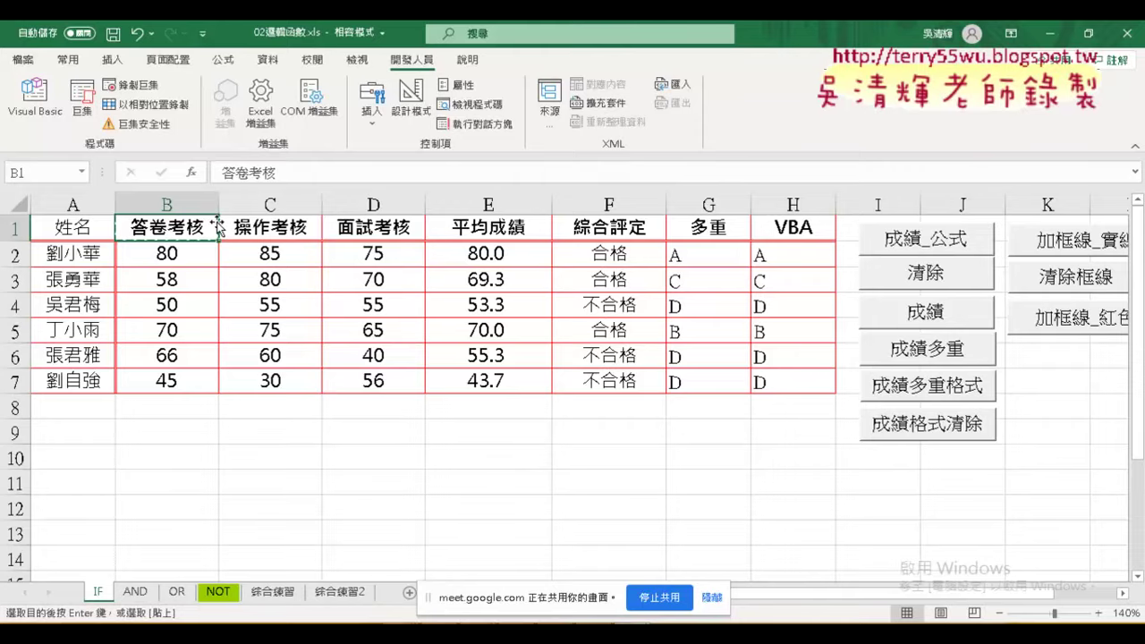
pyautogui.click(35, 98)
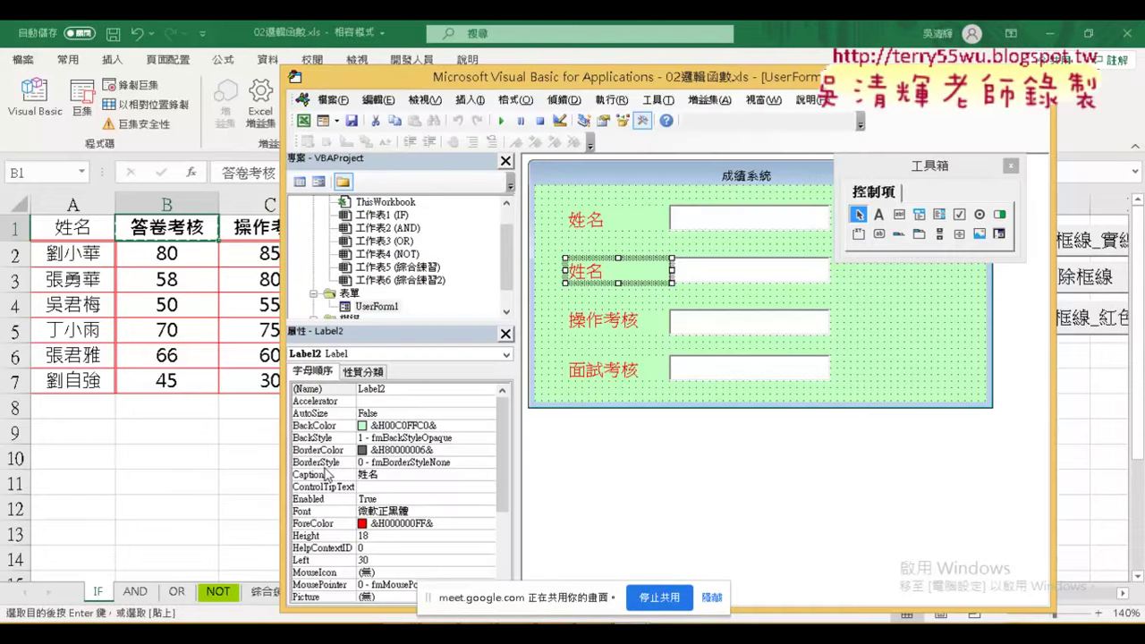
pyautogui.click(329, 476)
pyautogui.click(419, 474)
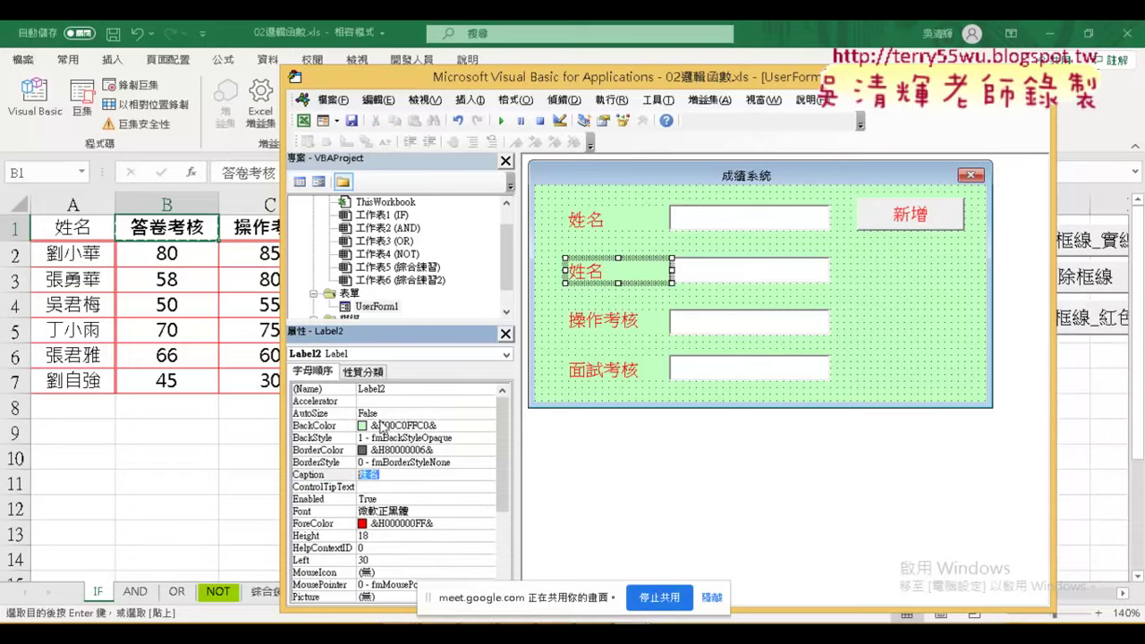
pyautogui.hotkey('ctrl', 'v')
pyautogui.press('Return')
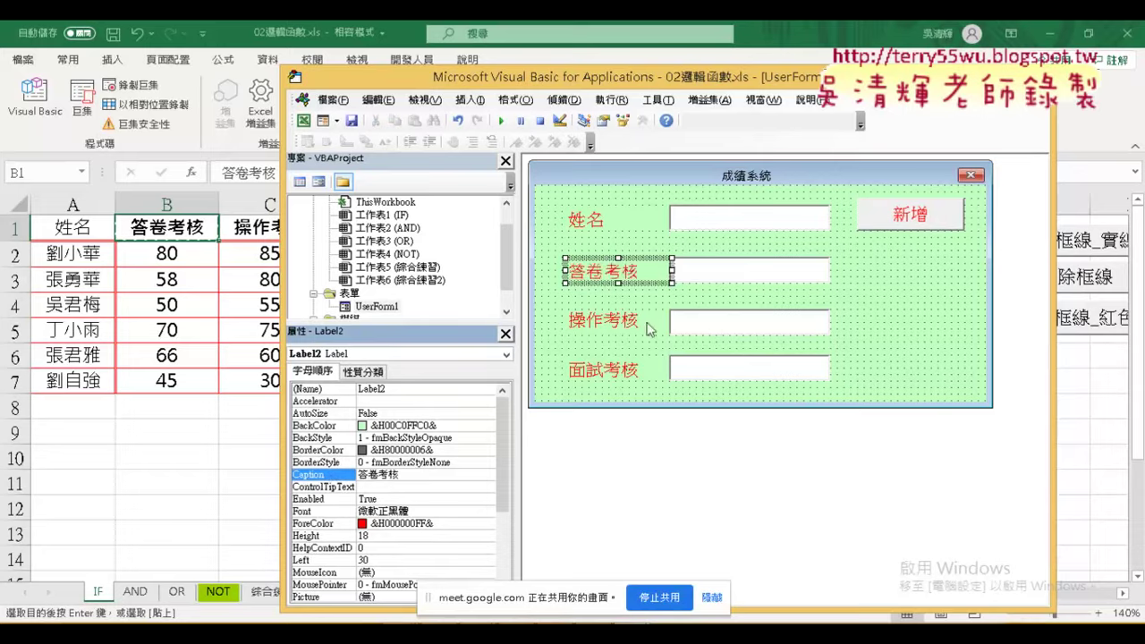
# - Narrow the 答卷考核 label slightly, reposition the editor window, and run the form
pyautogui.moveTo(671, 271); pyautogui.dragTo(659, 271)
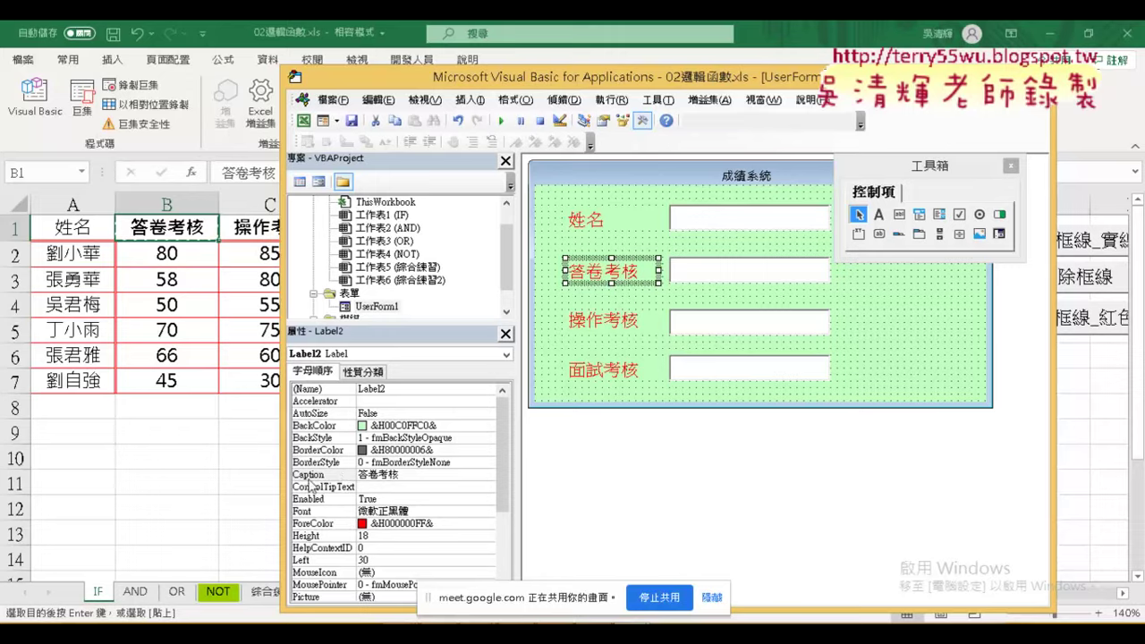
pyautogui.click(319, 475)
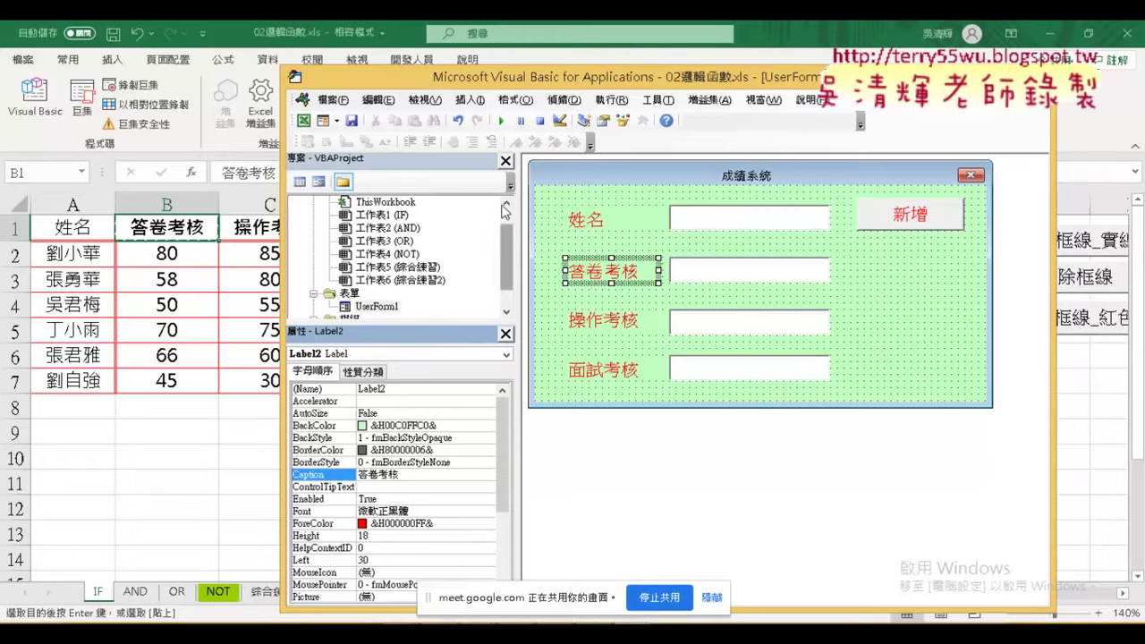
pyautogui.moveTo(505, 85); pyautogui.dragTo(445, 70)
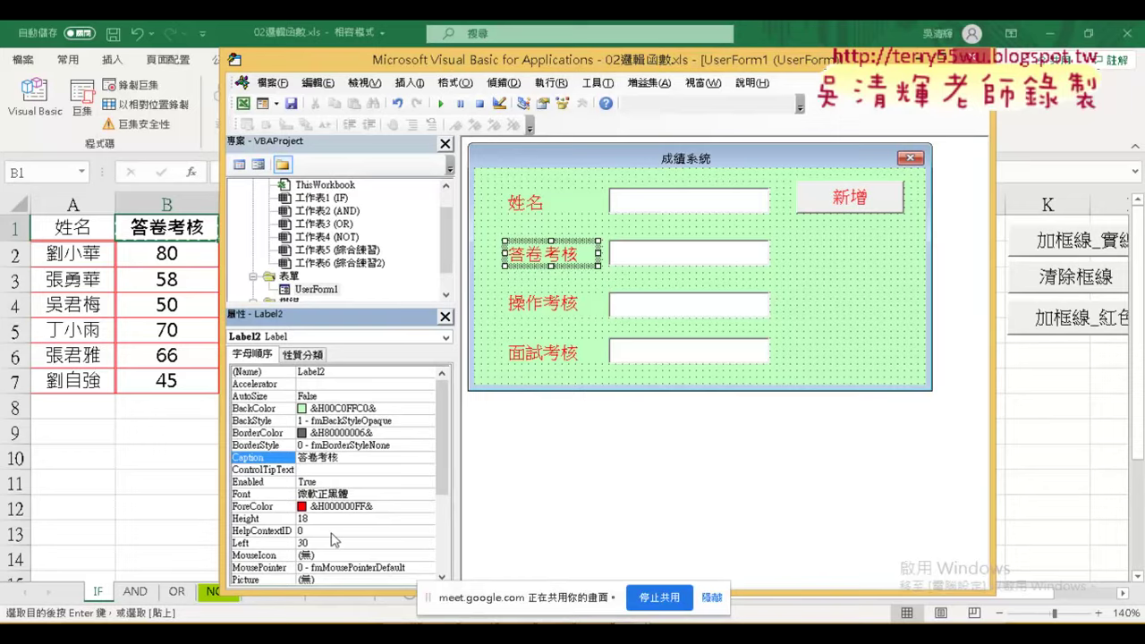
pyautogui.click(813, 294)
# - Run the 成績系統 form twice to preview the 答卷考核 label, closing it between runs
pyautogui.click(441, 104)
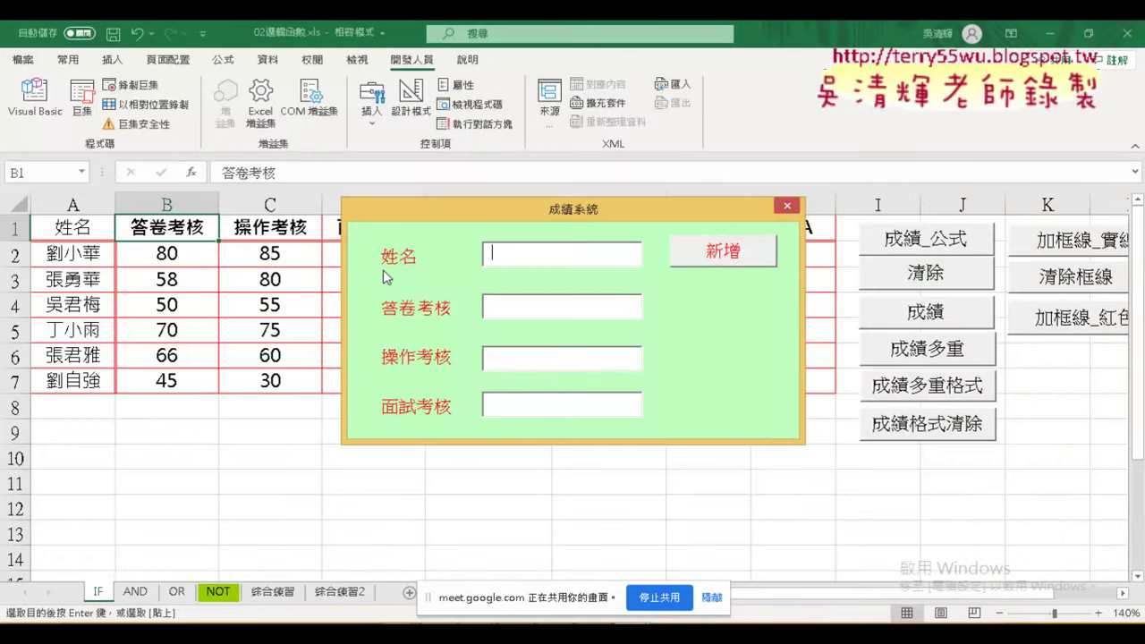
pyautogui.click(787, 207)
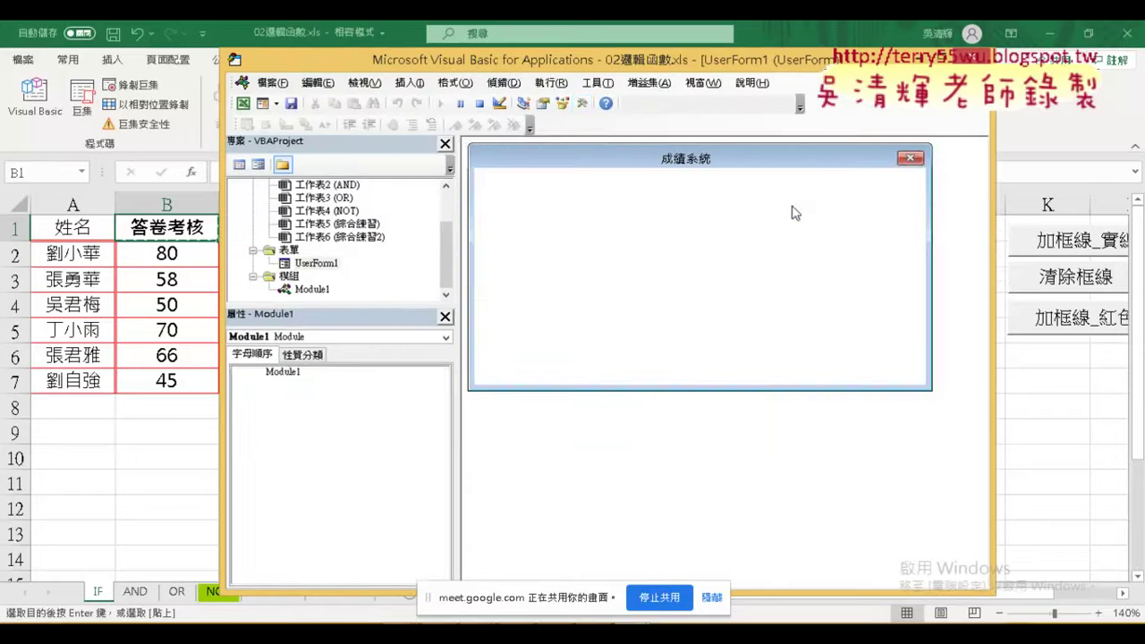
pyautogui.click(438, 104)
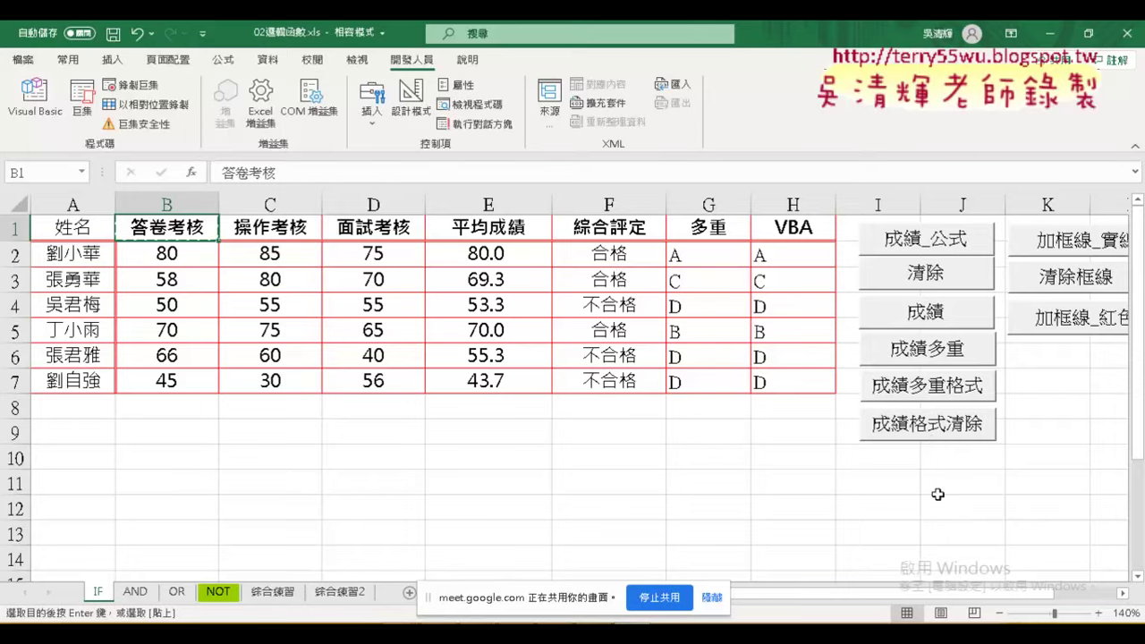
# - Switch between Excel and the VBA editor, then enlarge the Project list to reveal Module1
pyautogui.click(34, 96)
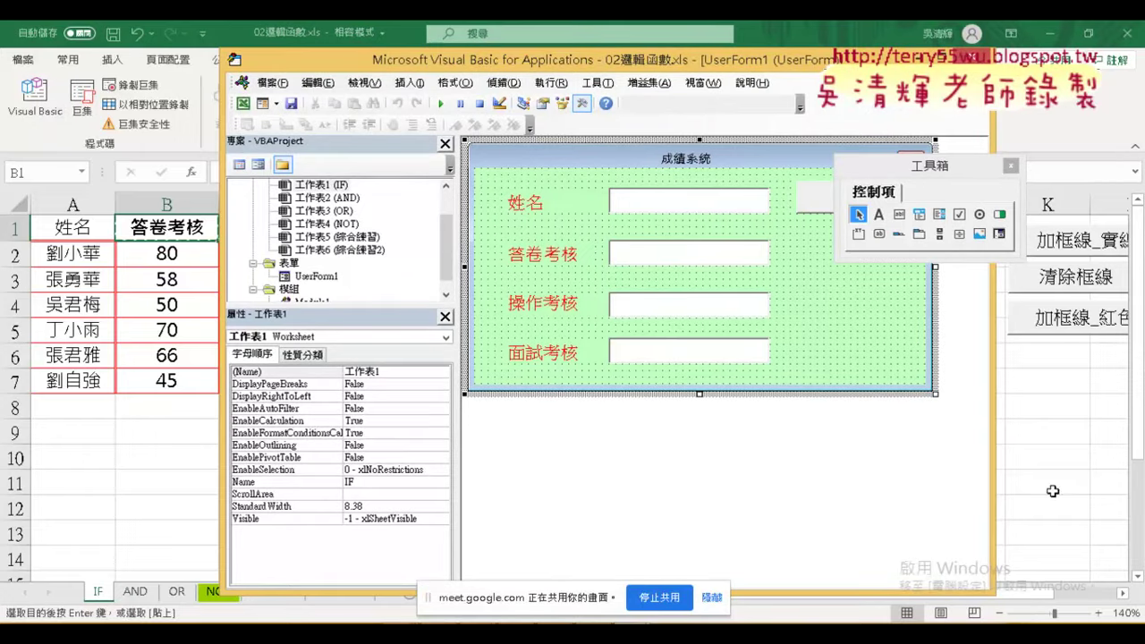
pyautogui.click(1048, 490)
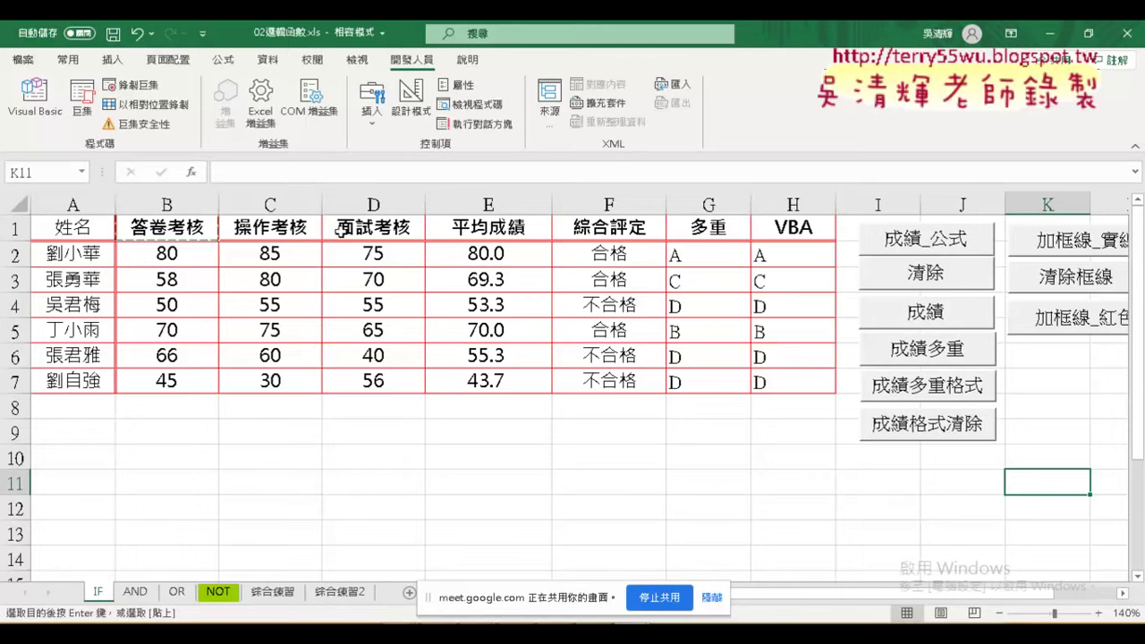
pyautogui.click(49, 119)
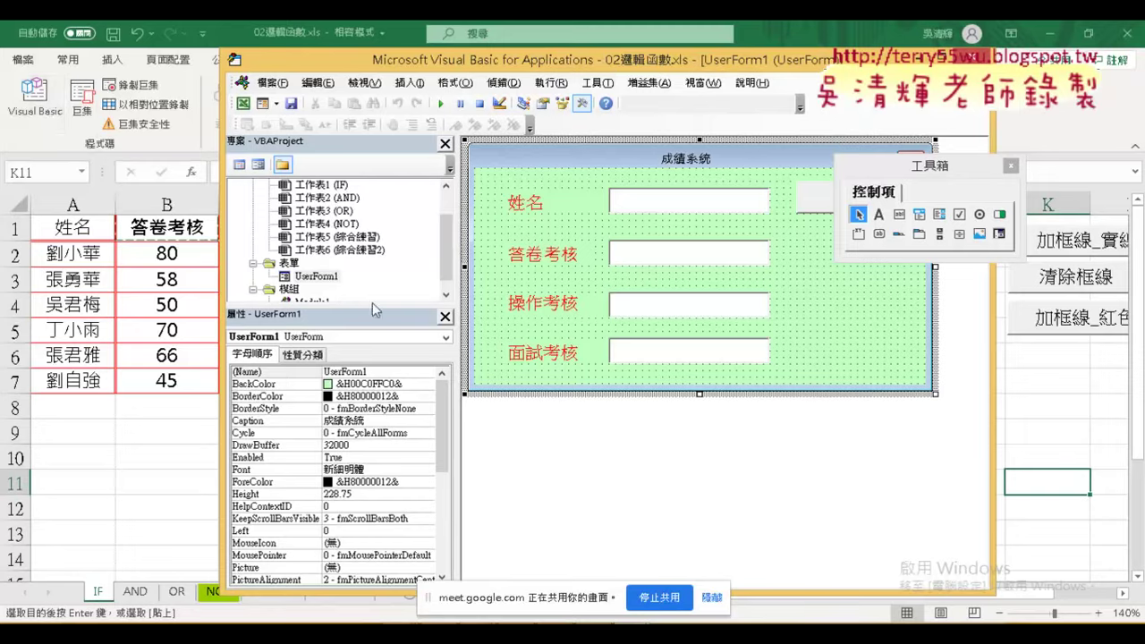
pyautogui.moveTo(372, 305); pyautogui.dragTo(370, 356)
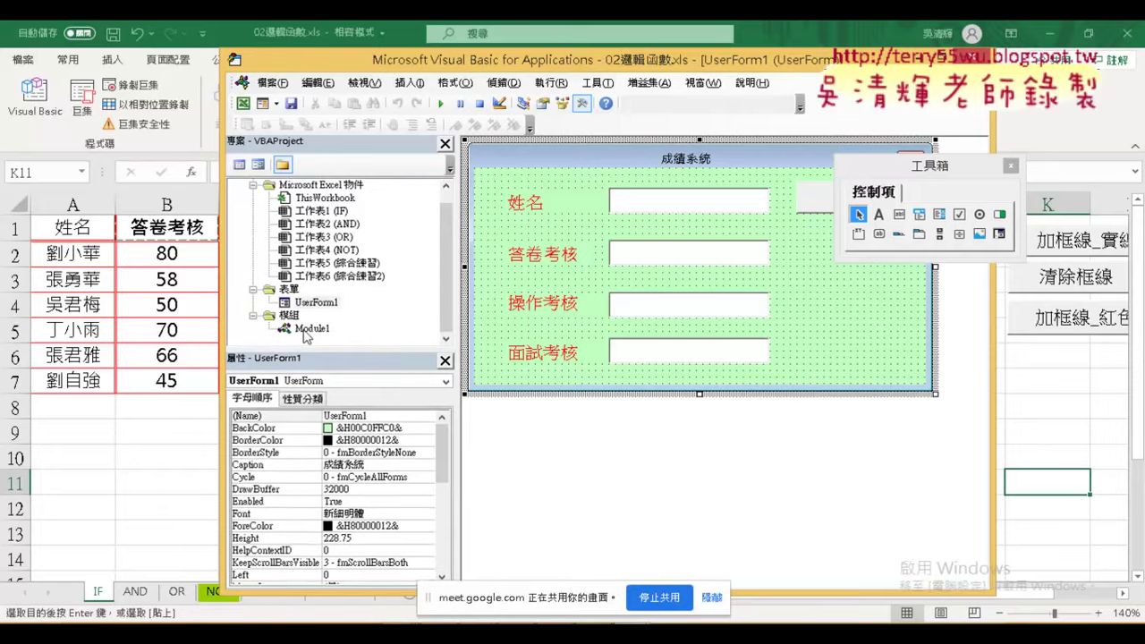
# - Open Module1's code and enter Sub 啟動表單 after the last End Sub
pyautogui.click(305, 330)
pyautogui.doubleClick(309, 329)
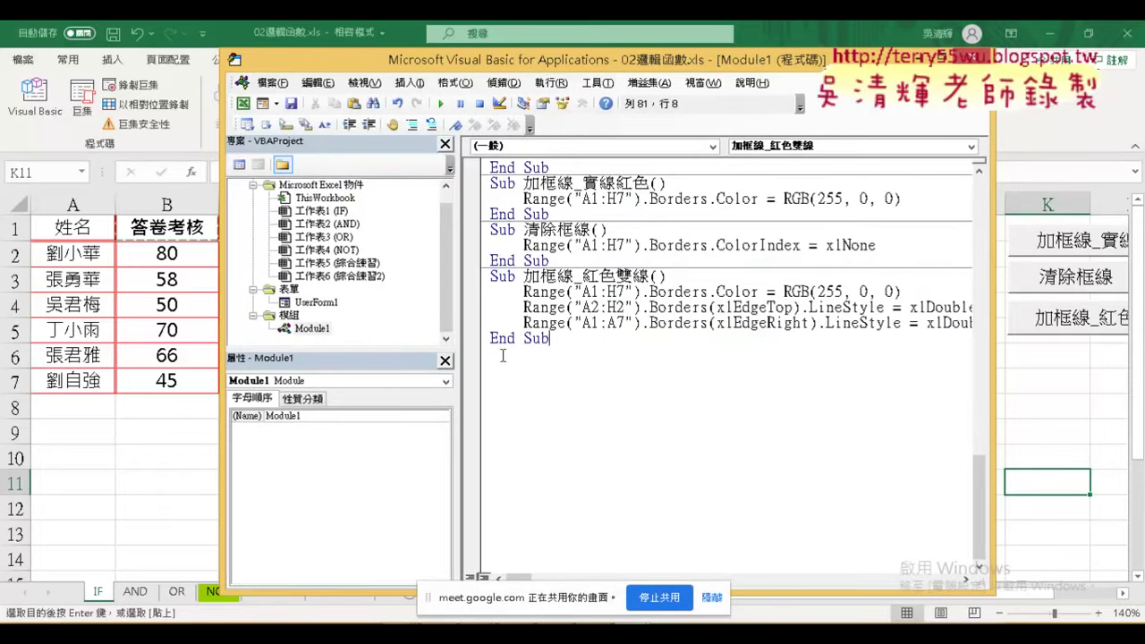
pyautogui.click(561, 364)
pyautogui.press('Return')
pyautogui.write('ㄙ')
pyautogui.press('BackSpace')
pyautogui.write('s')
pyautogui.write('ub')
pyautogui.write('32j')
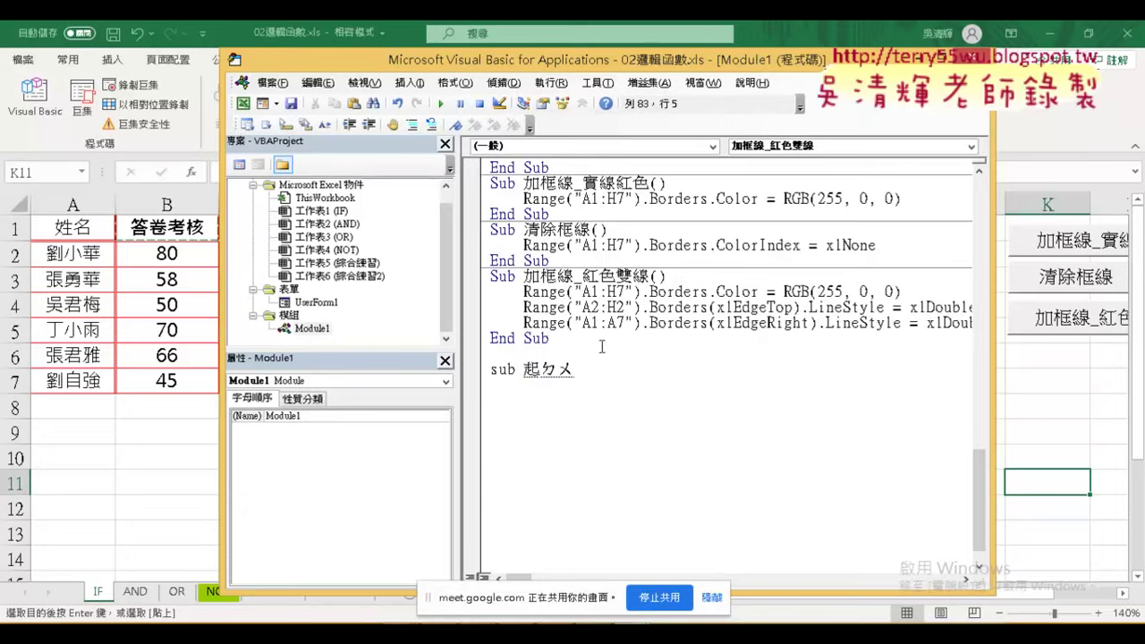
pyautogui.write('41ul')
pyautogui.write('320')
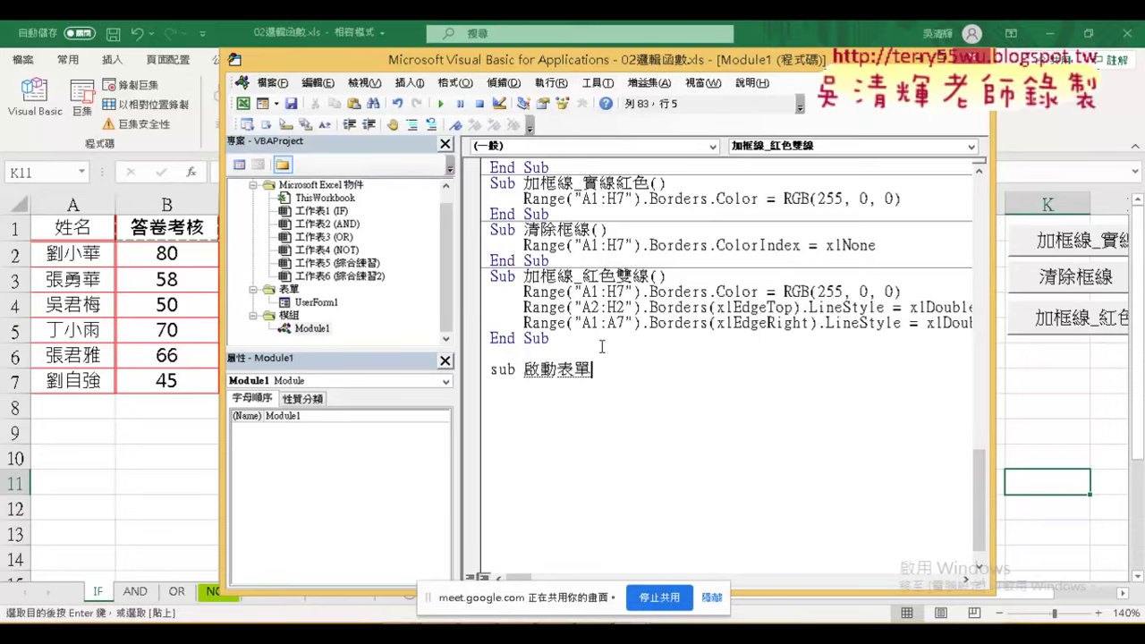
pyautogui.press('Return')
pyautogui.press('Return')
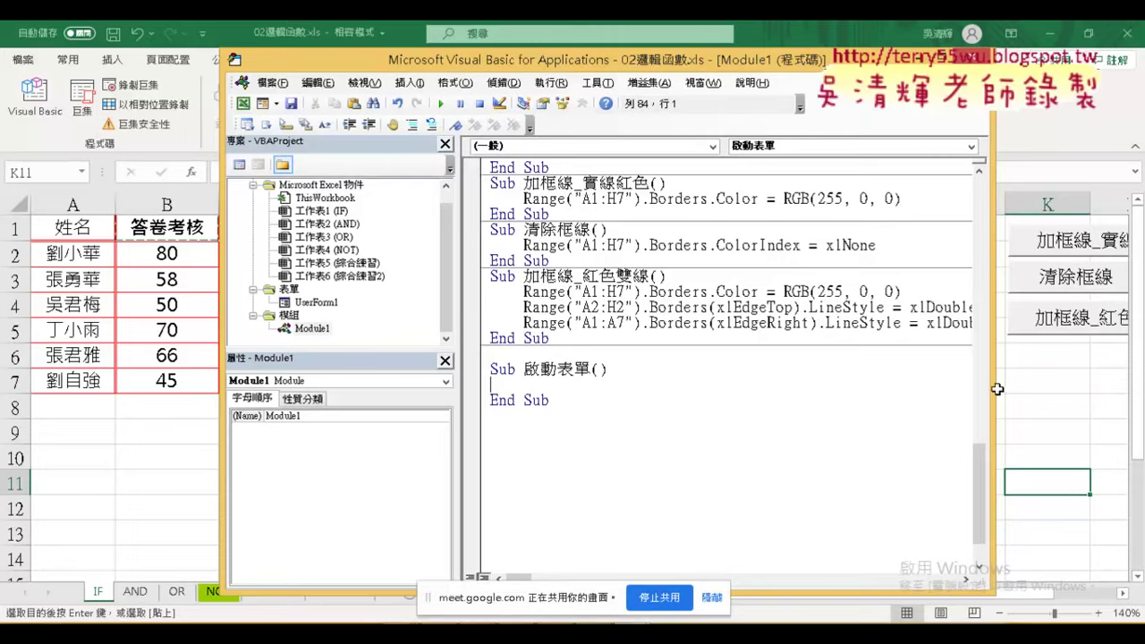
# - Narrow the code window and confirm the form's (Name) is UserForm1
pyautogui.moveTo(990, 389); pyautogui.dragTo(864, 389)
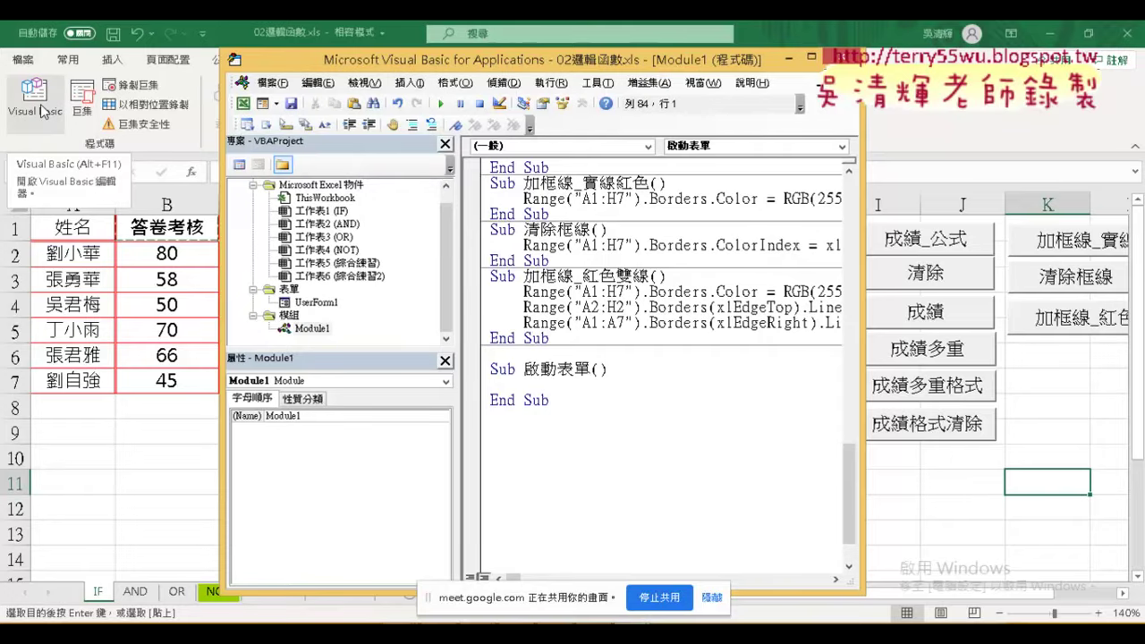
pyautogui.click(316, 303)
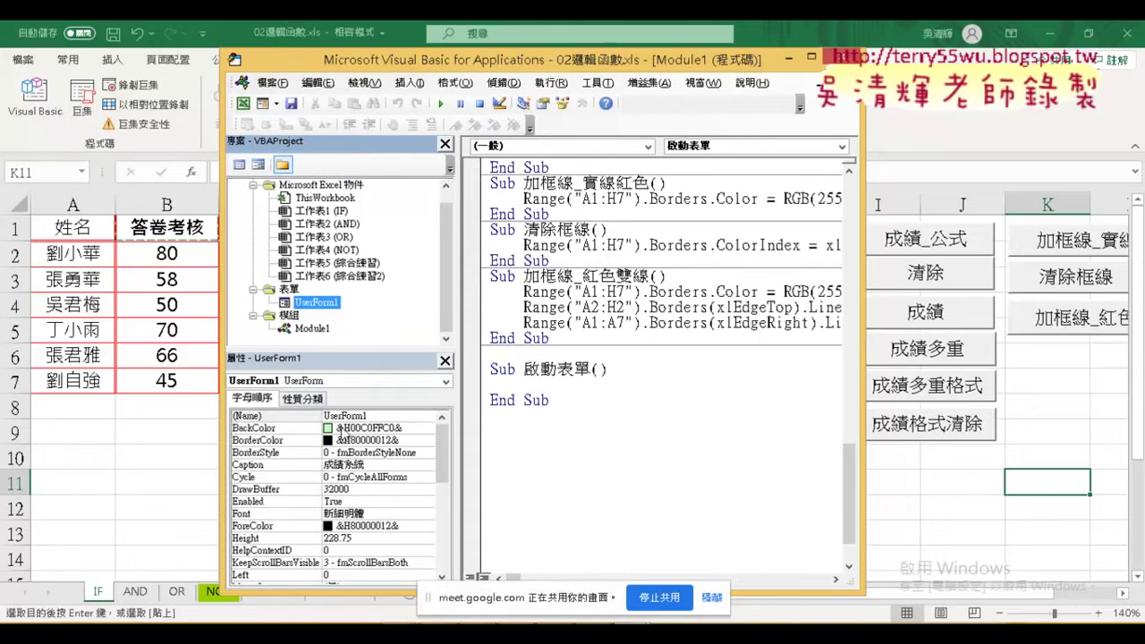
pyautogui.click(363, 415)
pyautogui.doubleClick(362, 415)
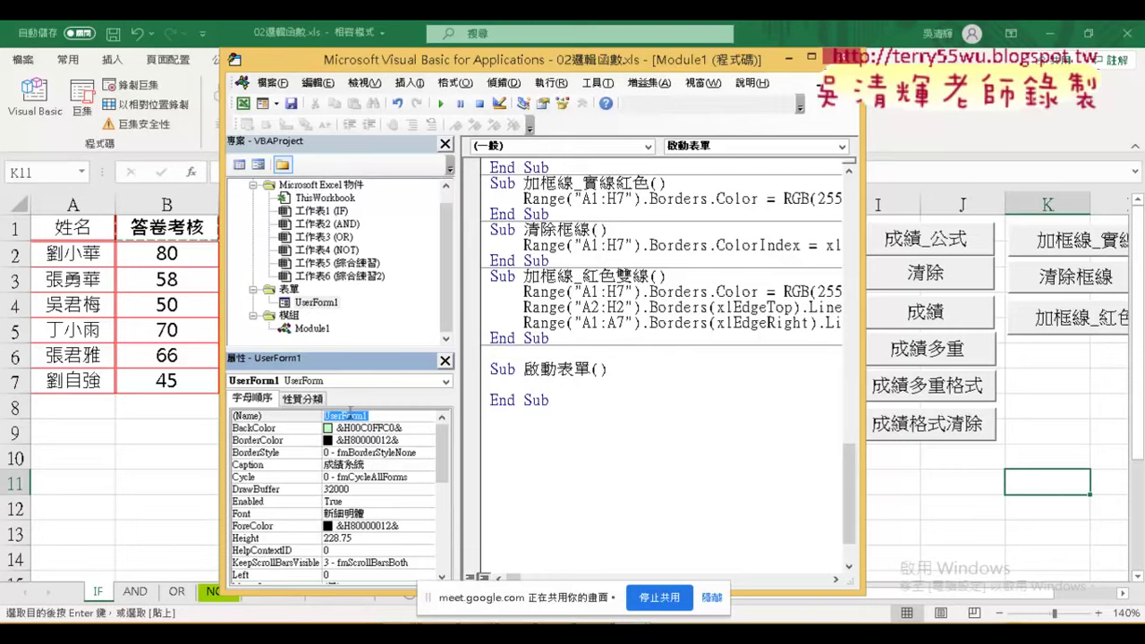
pyautogui.rightClick(349, 193)
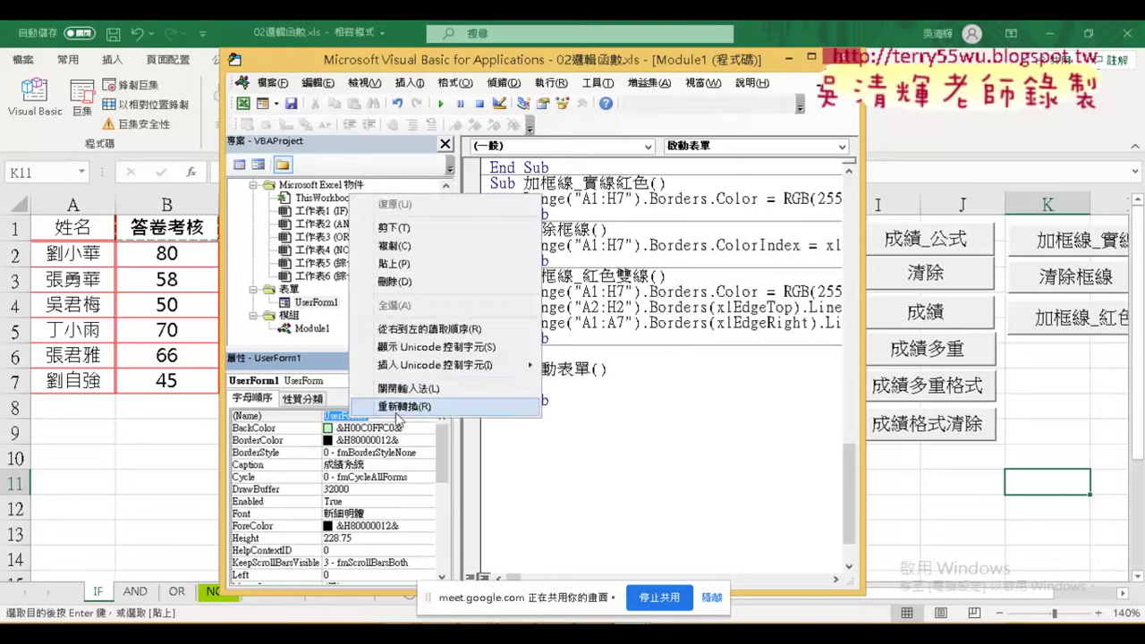
pyautogui.press('Escape')
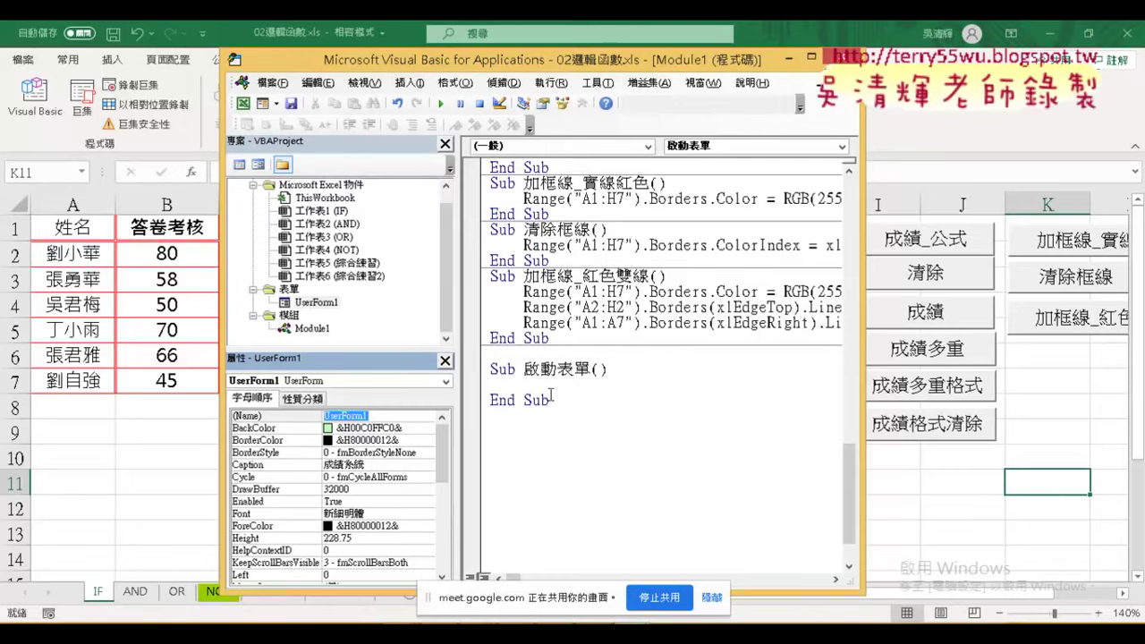
# - Type an indented UserForm1.Show inside Sub 啟動表單, picking Show from IntelliSense
pyautogui.click(561, 382)
pyautogui.press('Tab')
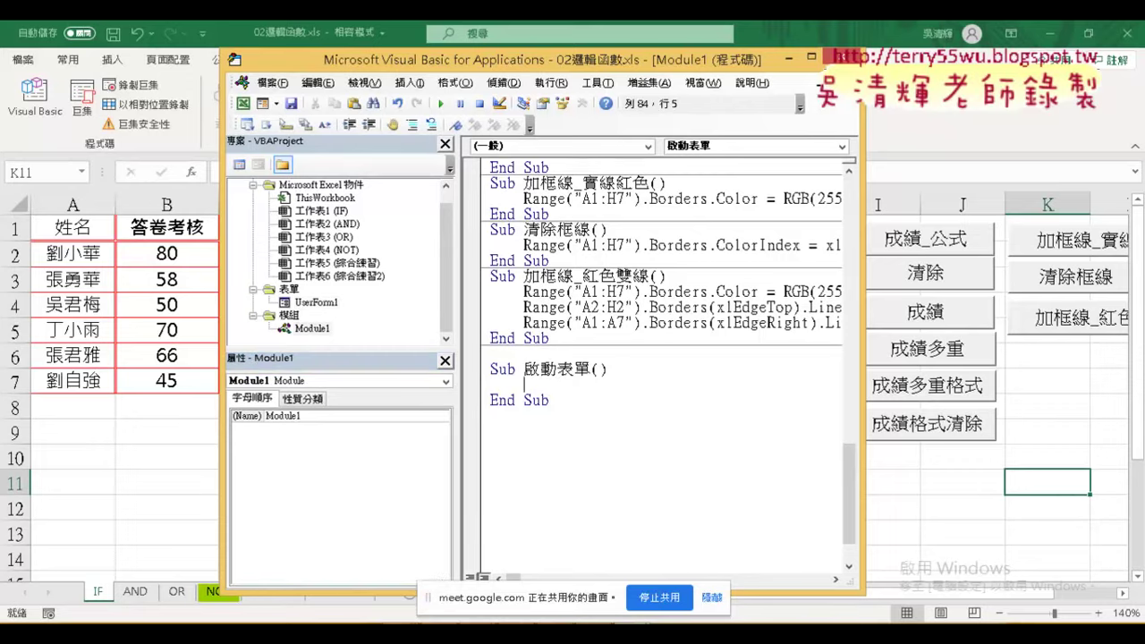
pyautogui.write('UserForm1')
pyautogui.write('.')
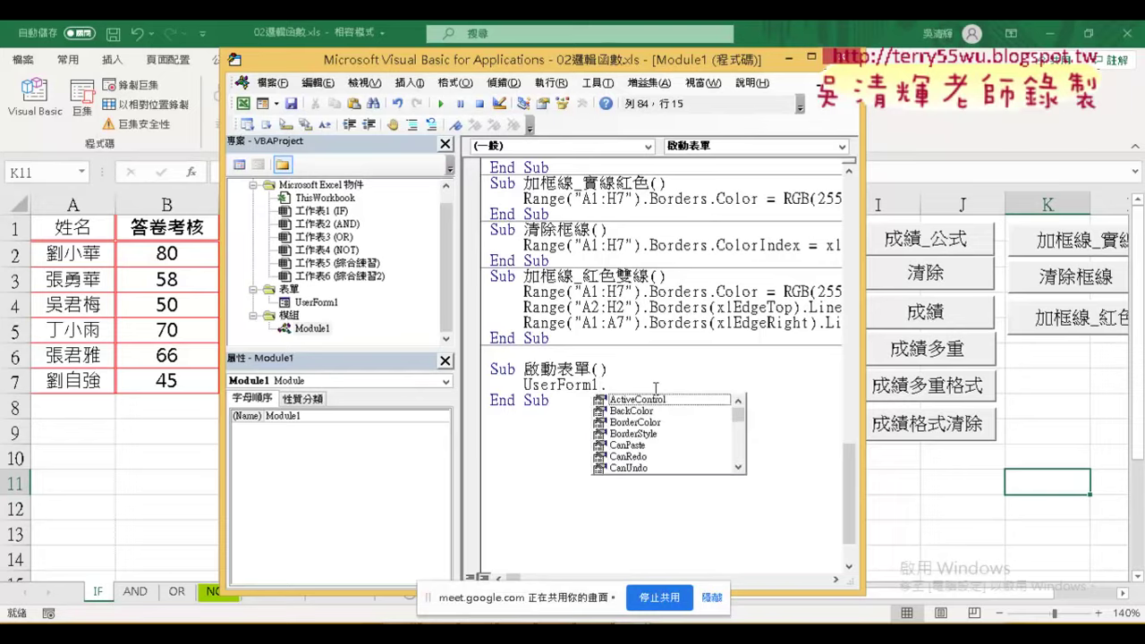
pyautogui.write('c')
pyautogui.press('BackSpace')
pyautogui.write('show')
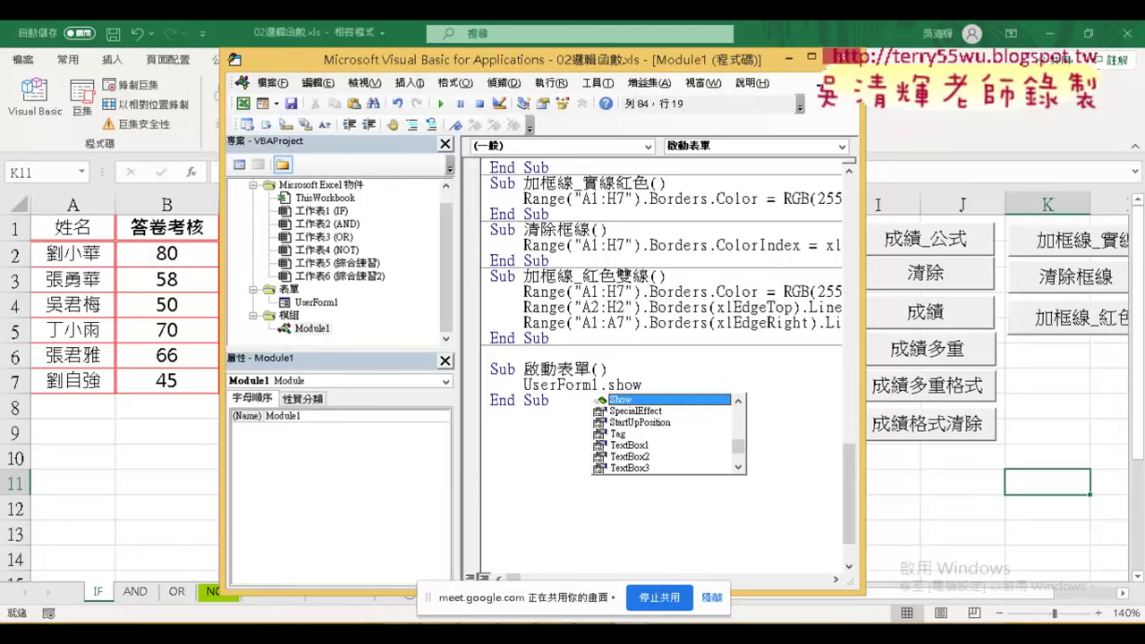
pyautogui.press('Tab')
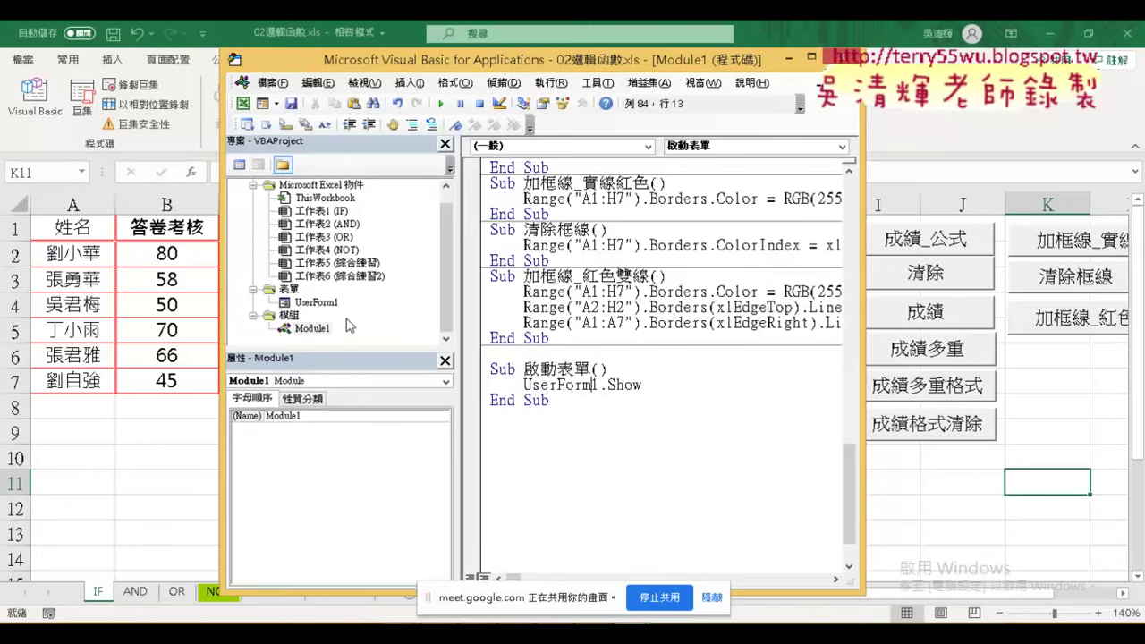
# - Recheck that the form name matches UserForm1 in the UserForm1.Show line
pyautogui.click(313, 305)
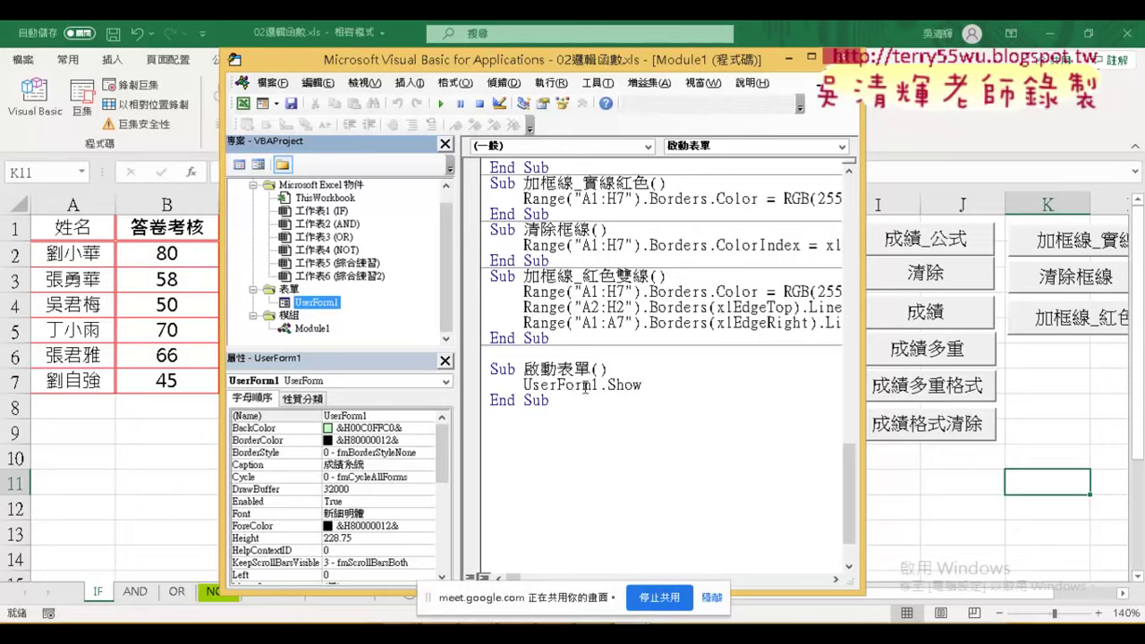
pyautogui.moveTo(599, 384); pyautogui.dragTo(524, 384)
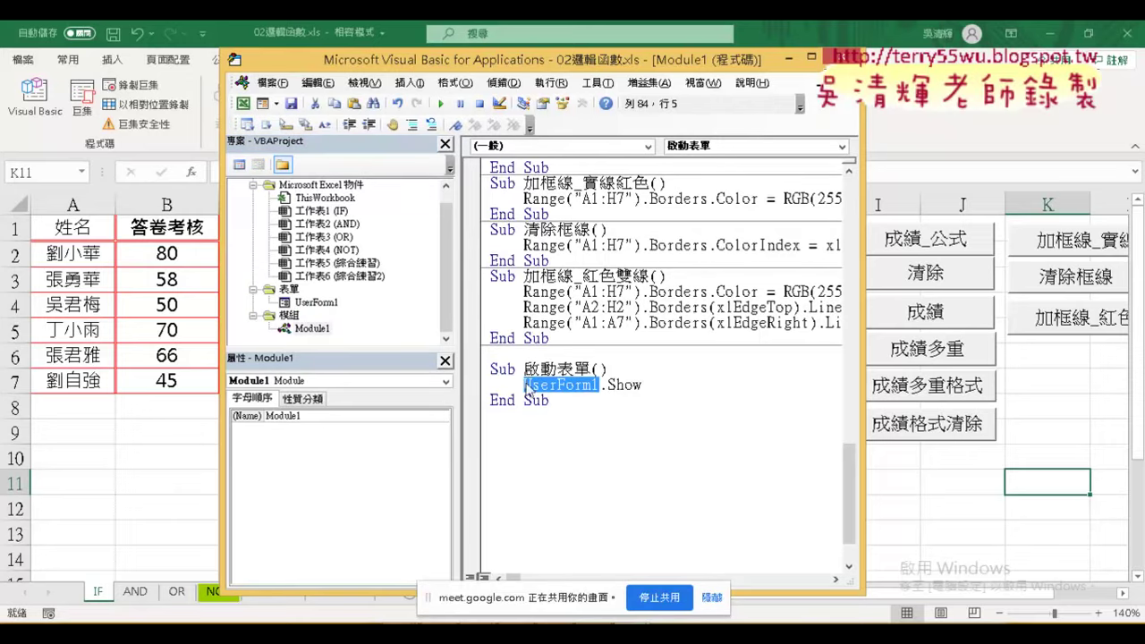
pyautogui.click(640, 381)
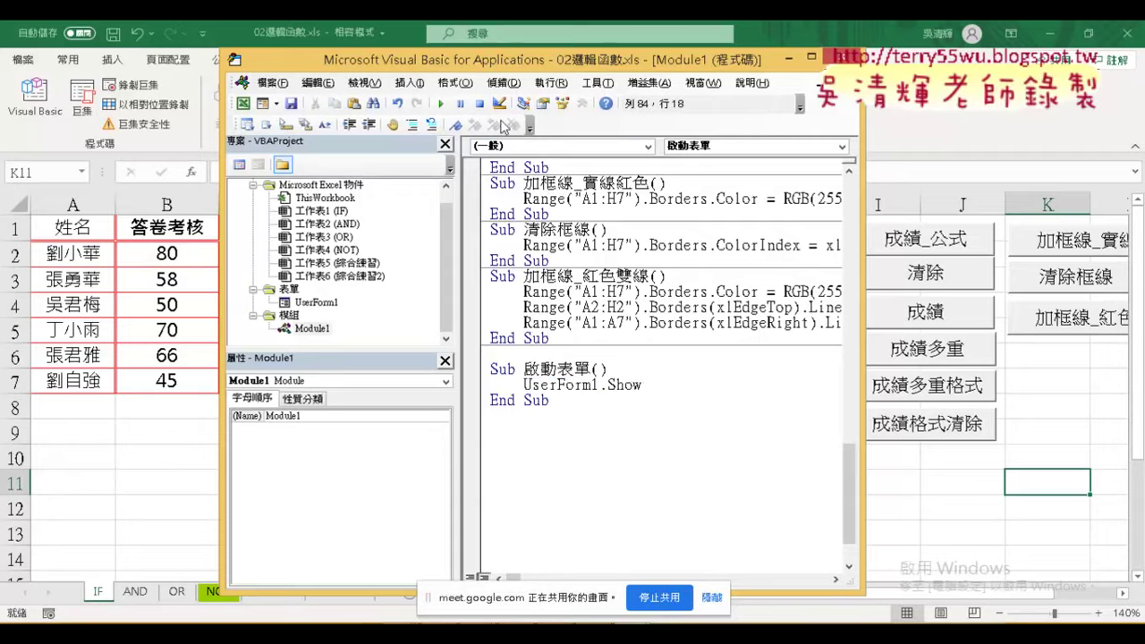
# - Run 啟動表單 to show the 成績系統 form, close it, reopen Module1, and return to Excel
pyautogui.click(441, 104)
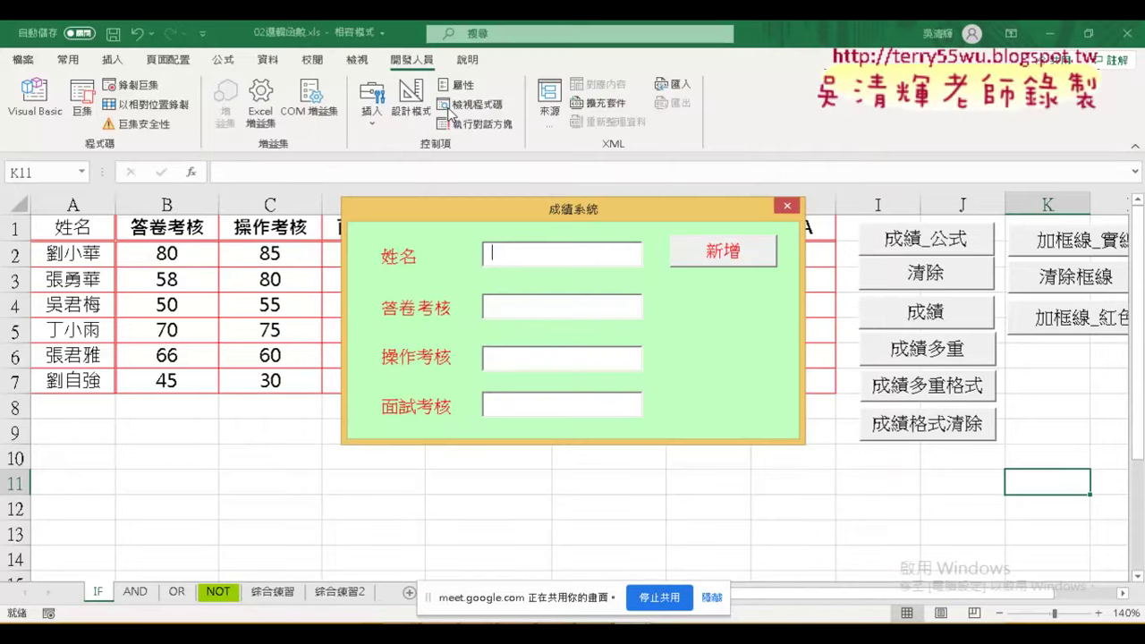
pyautogui.click(787, 206)
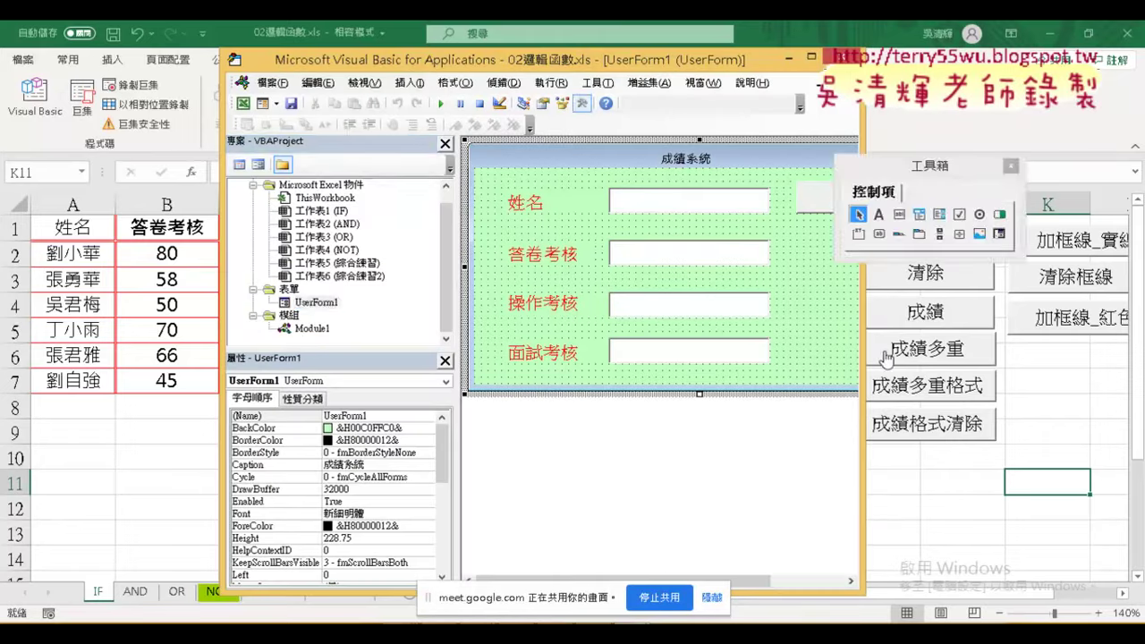
pyautogui.click(306, 333)
pyautogui.doubleClick(311, 328)
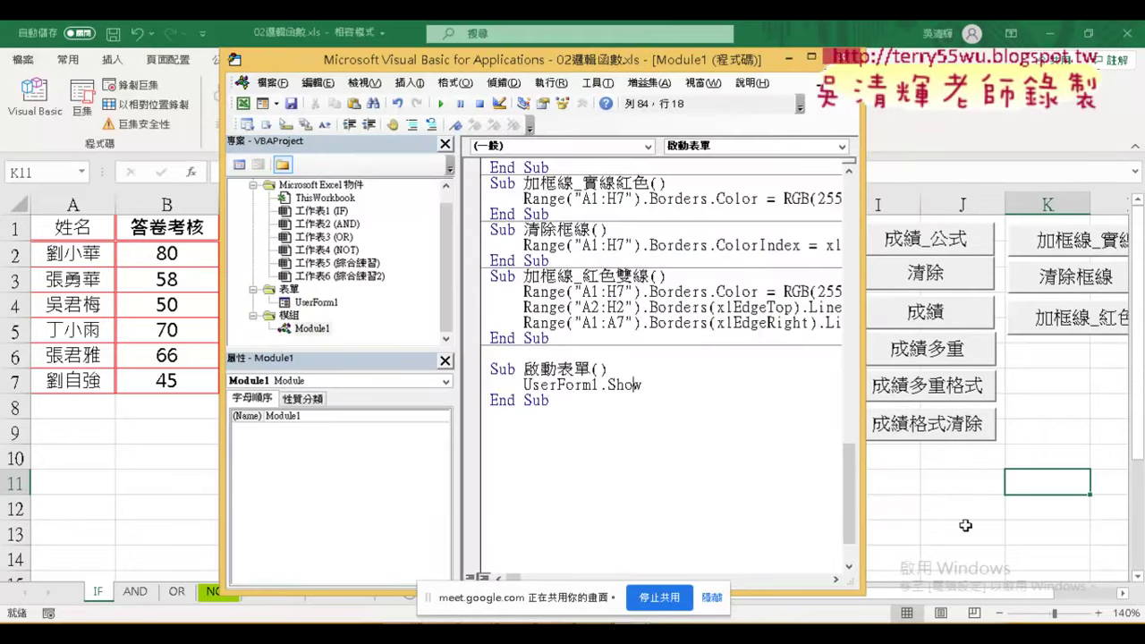
pyautogui.click(931, 476)
# - Copy the 成績格式清除 button, paste it at cell I10, and move the copy just below the original
pyautogui.rightClick(919, 429)
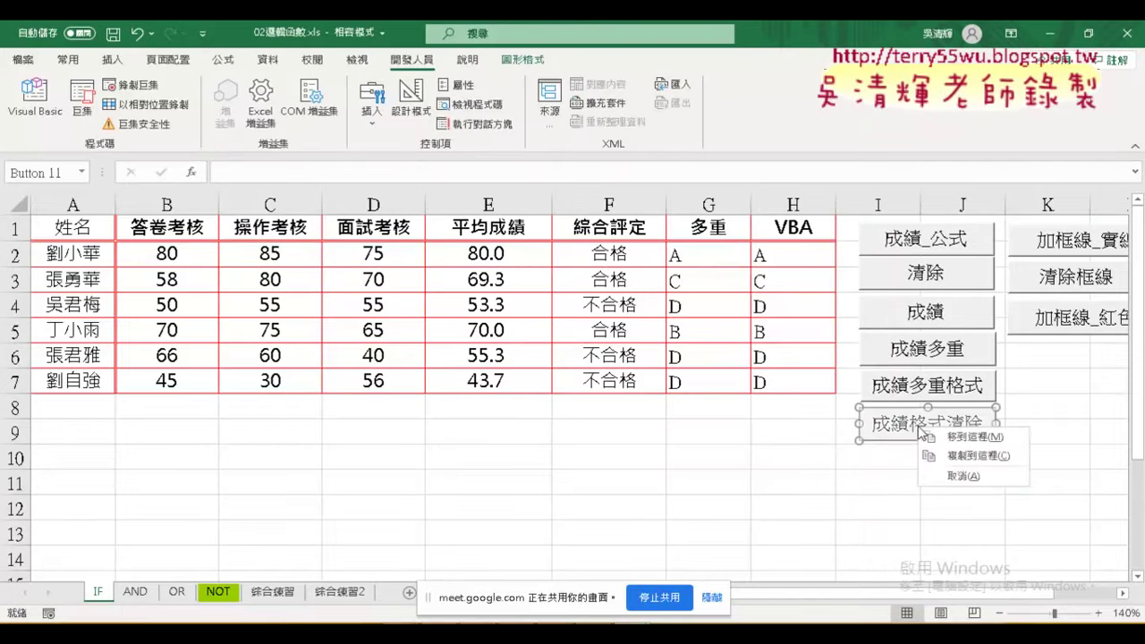
pyautogui.click(900, 459)
pyautogui.rightClick(912, 430)
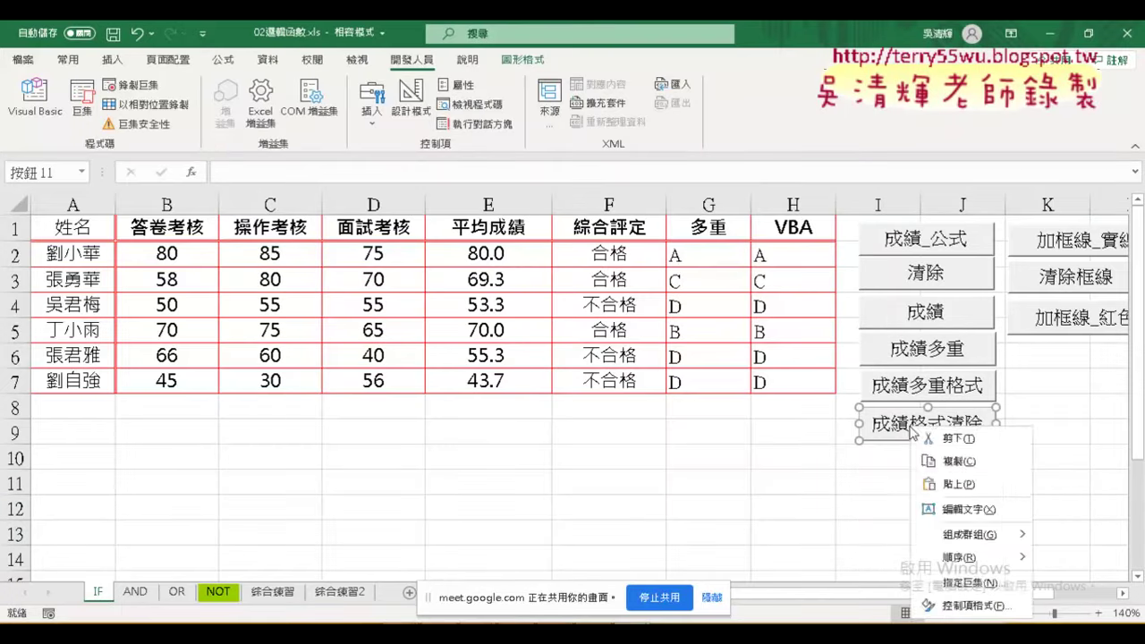
pyautogui.click(934, 461)
pyautogui.click(860, 453)
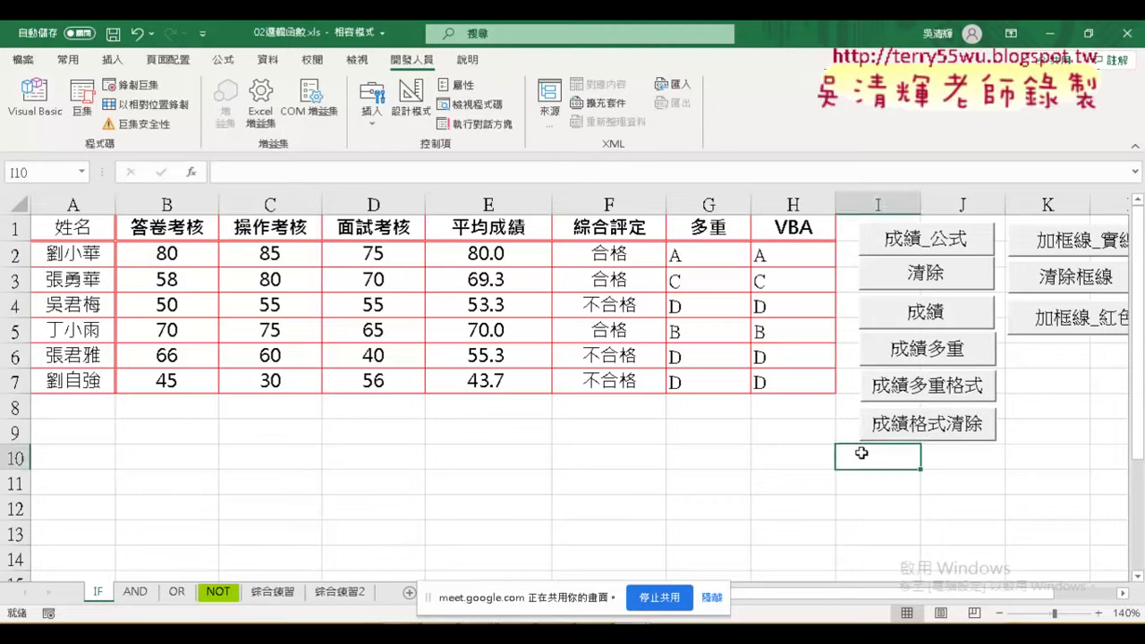
pyautogui.hotkey('ctrl', 'v')
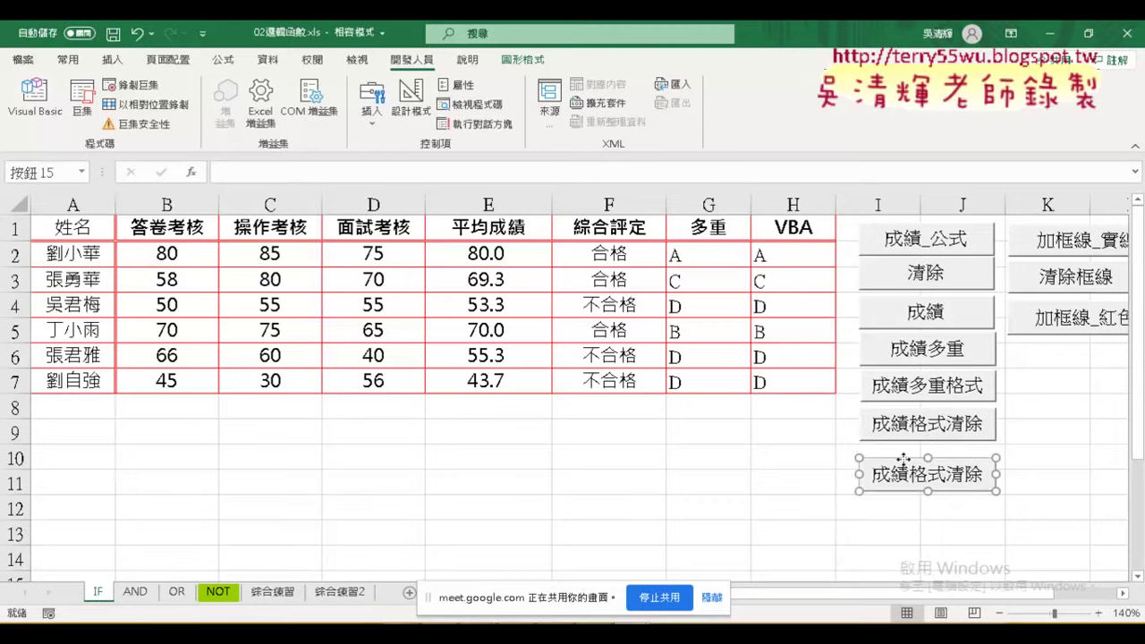
pyautogui.moveTo(903, 459); pyautogui.dragTo(902, 446)
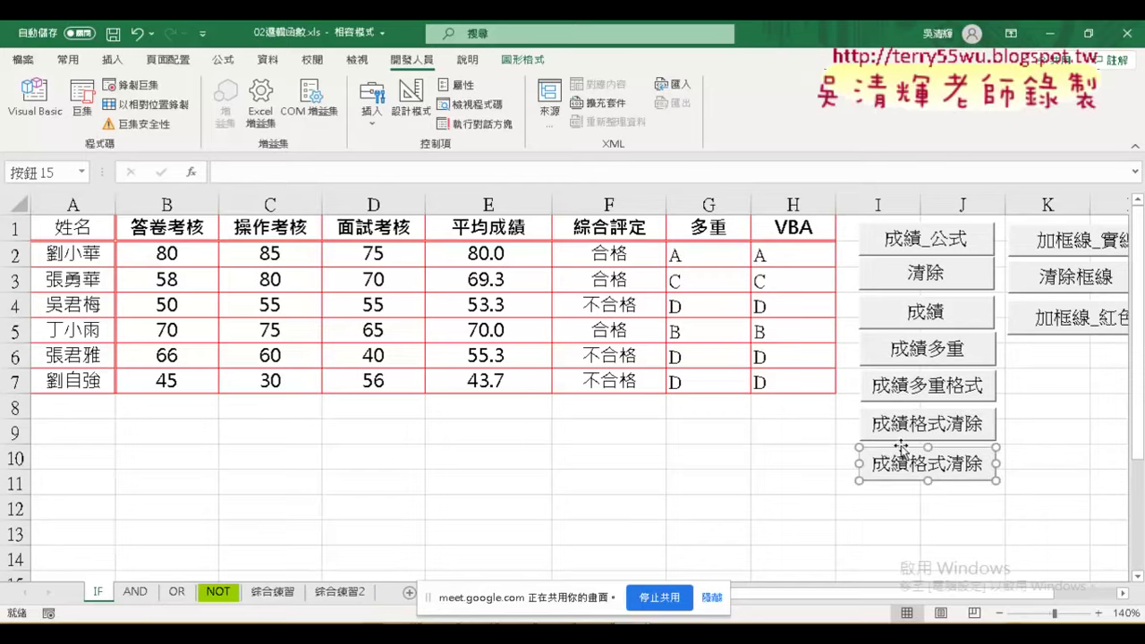
pyautogui.rightClick(903, 461)
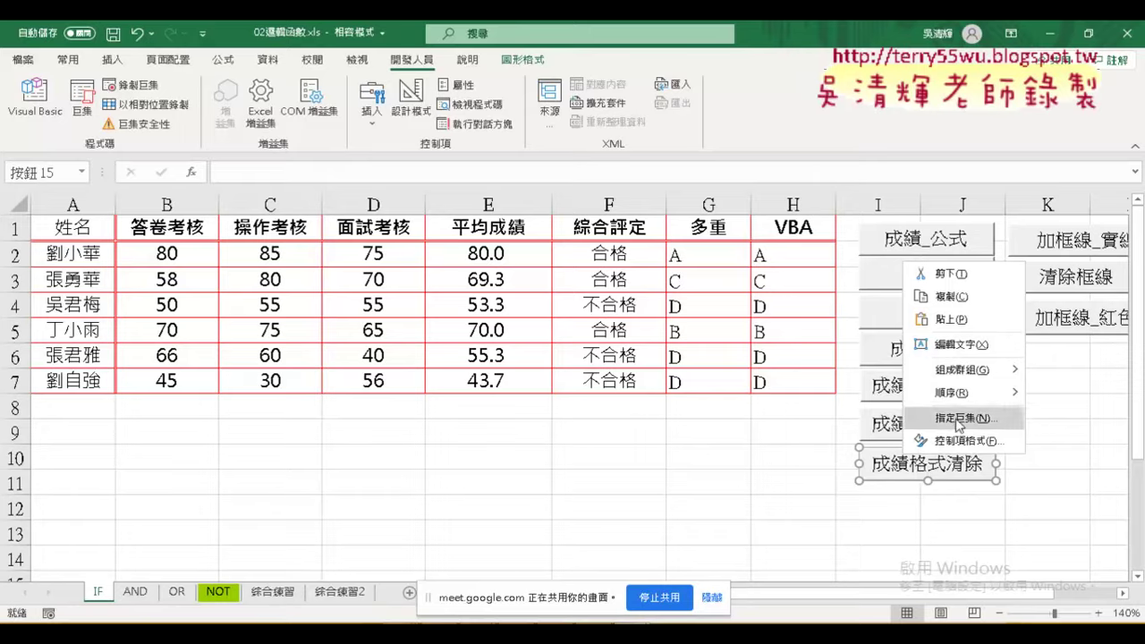
# - Assign the 啟動表單 macro to the duplicated button
pyautogui.click(956, 420)
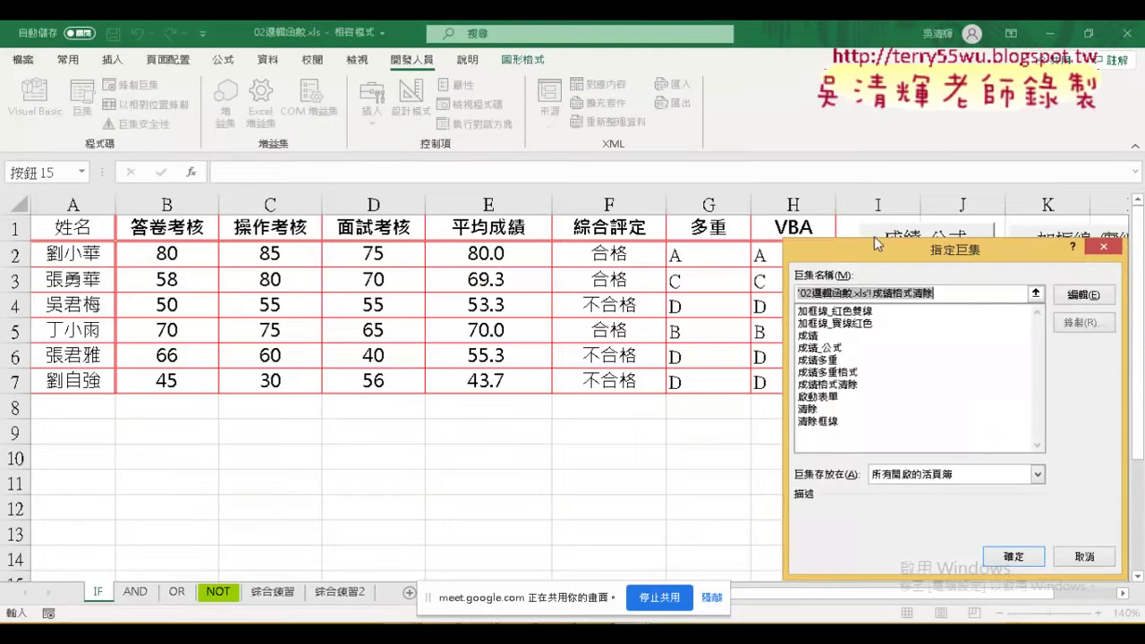
pyautogui.moveTo(869, 255); pyautogui.dragTo(440, 159)
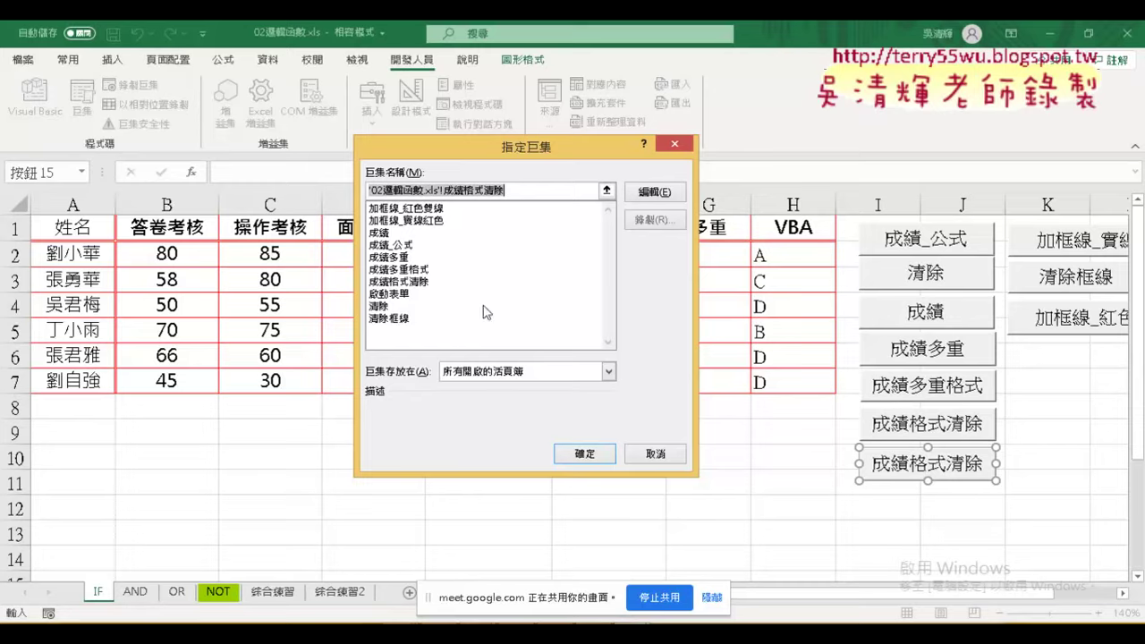
pyautogui.click(408, 296)
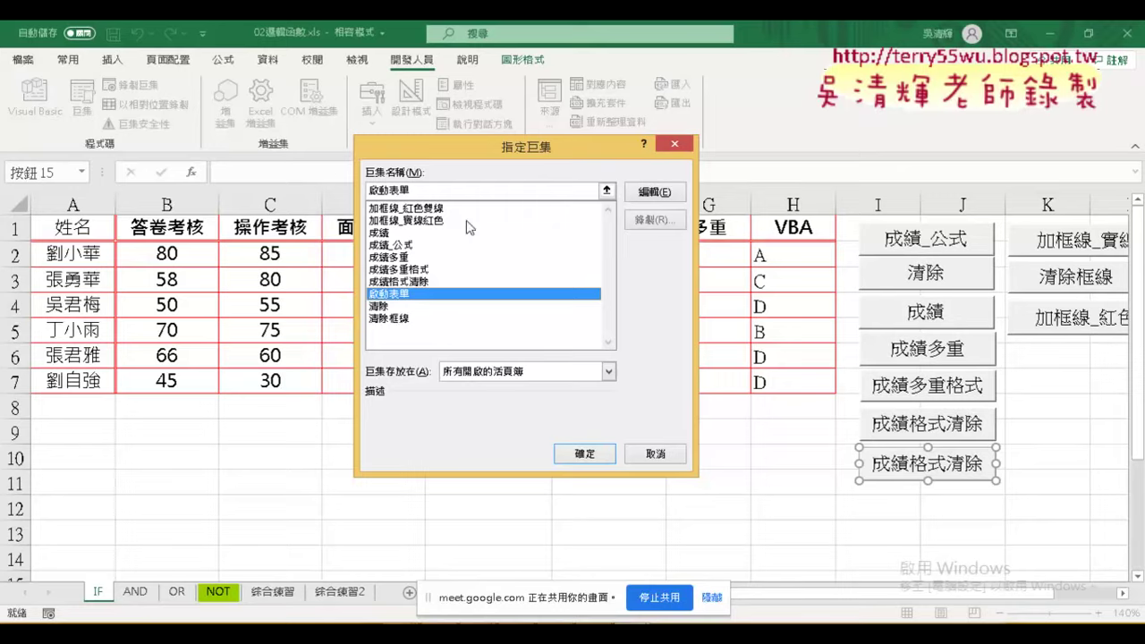
pyautogui.click(421, 192)
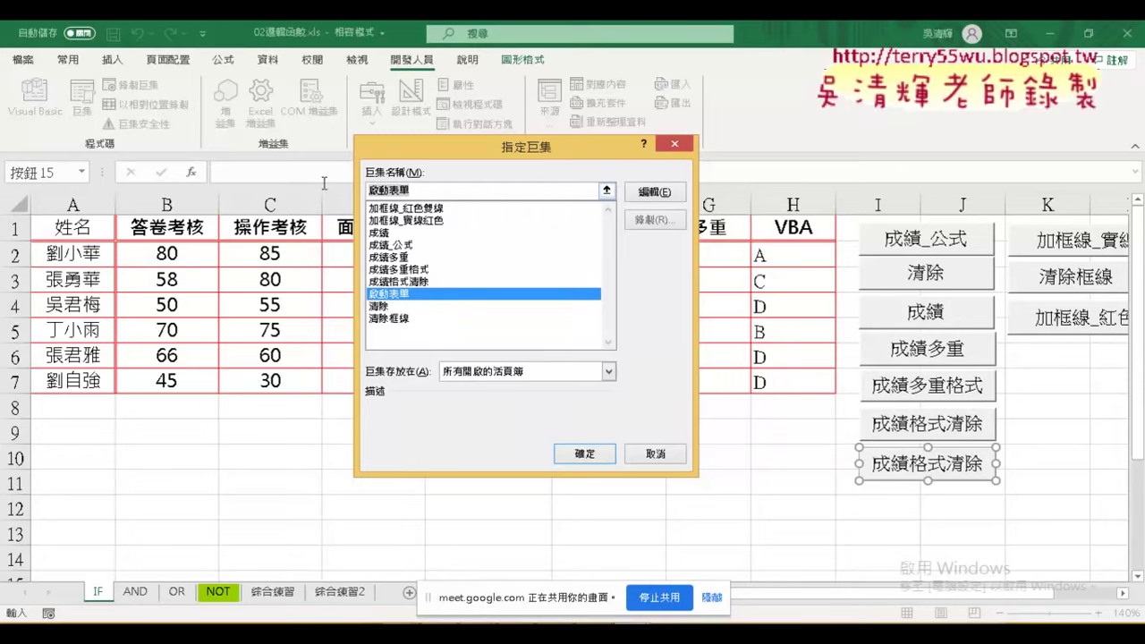
pyautogui.rightClick(386, 189)
pyautogui.click(548, 351)
pyautogui.click(586, 454)
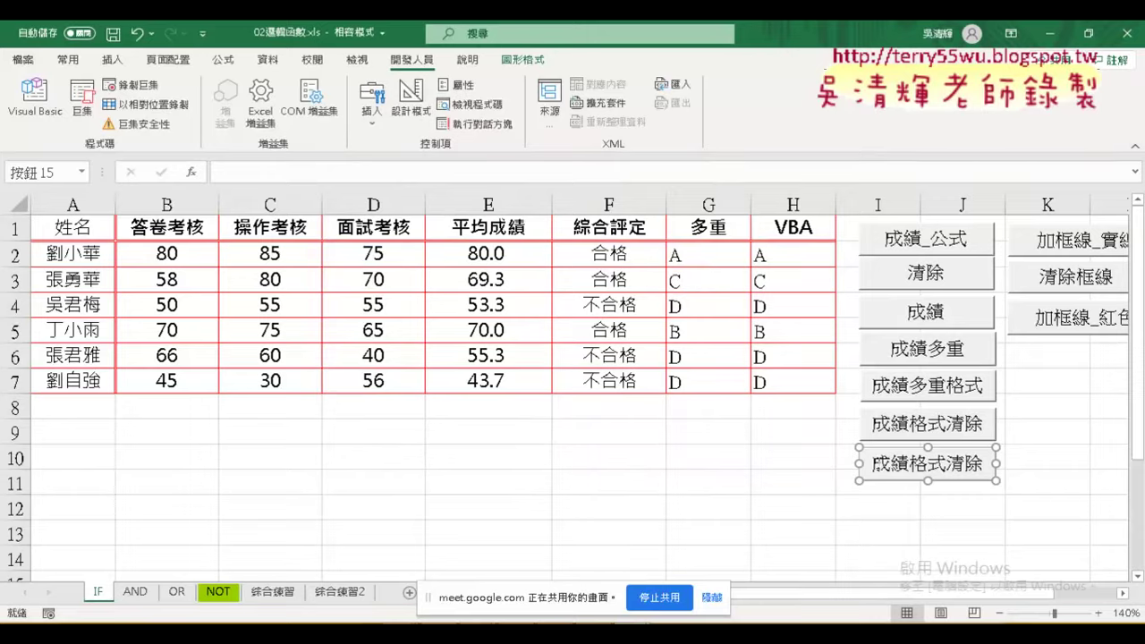
# - Replace the button caption 成績格式清除 with 啟動表單
pyautogui.click(926, 463)
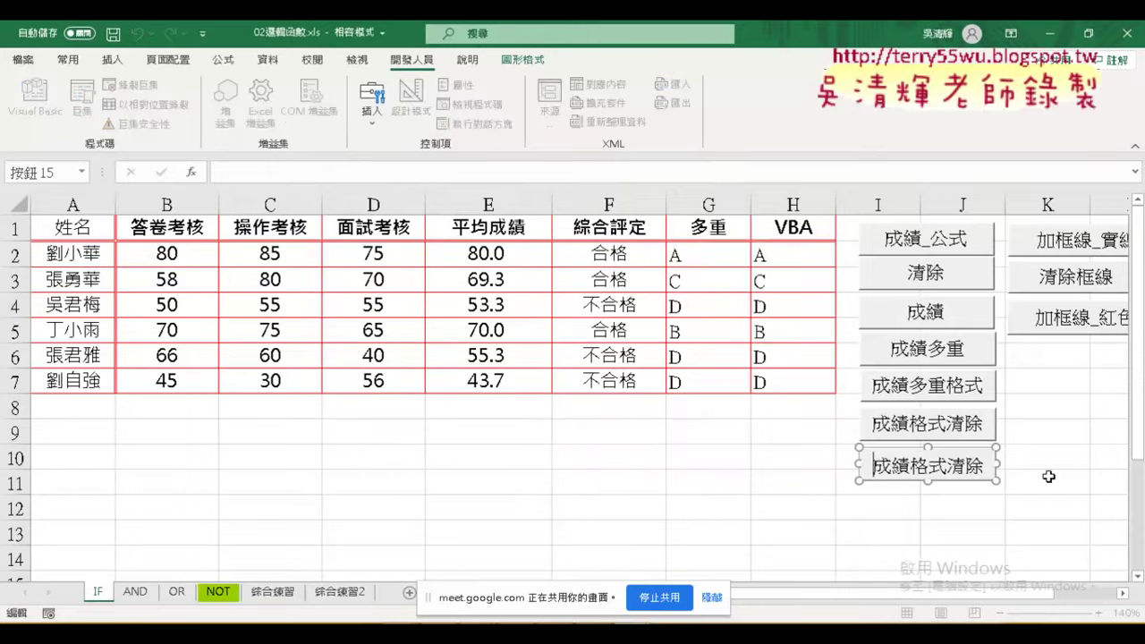
pyautogui.press('Delete')
pyautogui.press('Delete')
pyautogui.press('Delete')
pyautogui.press('Delete')
pyautogui.press('Delete')
pyautogui.press('Delete')
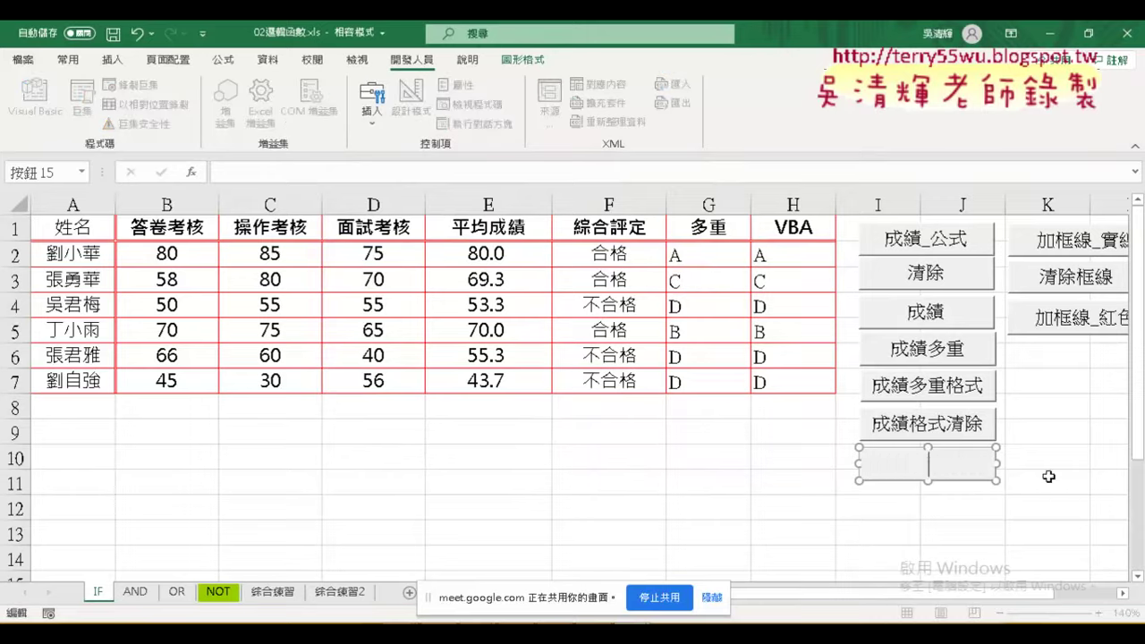
pyautogui.write('啟動表單')
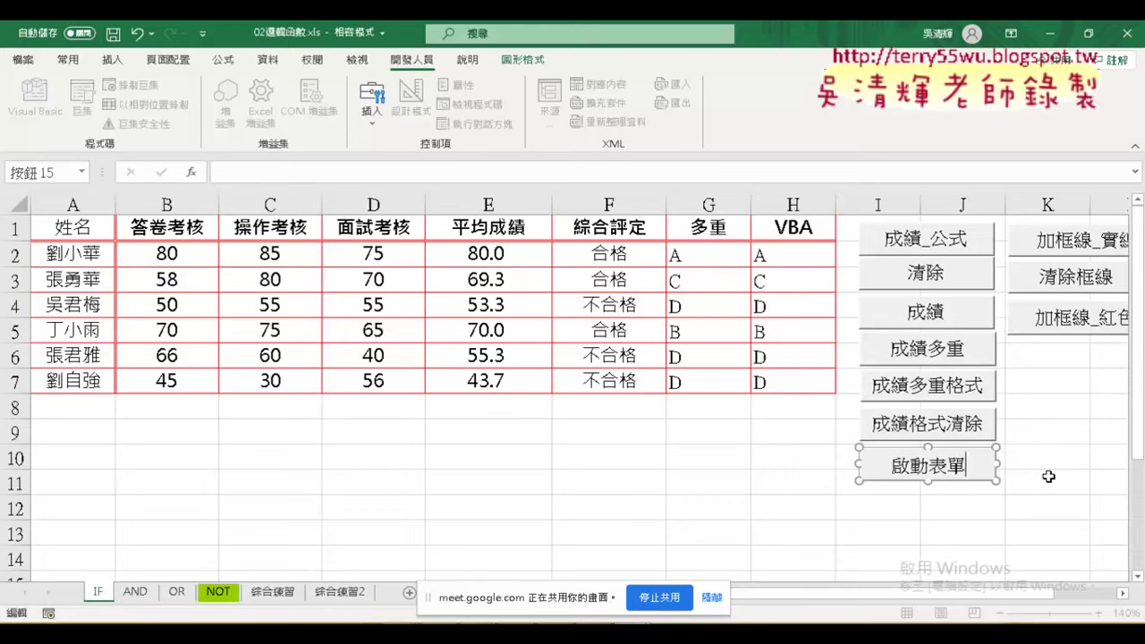
pyautogui.click(1048, 476)
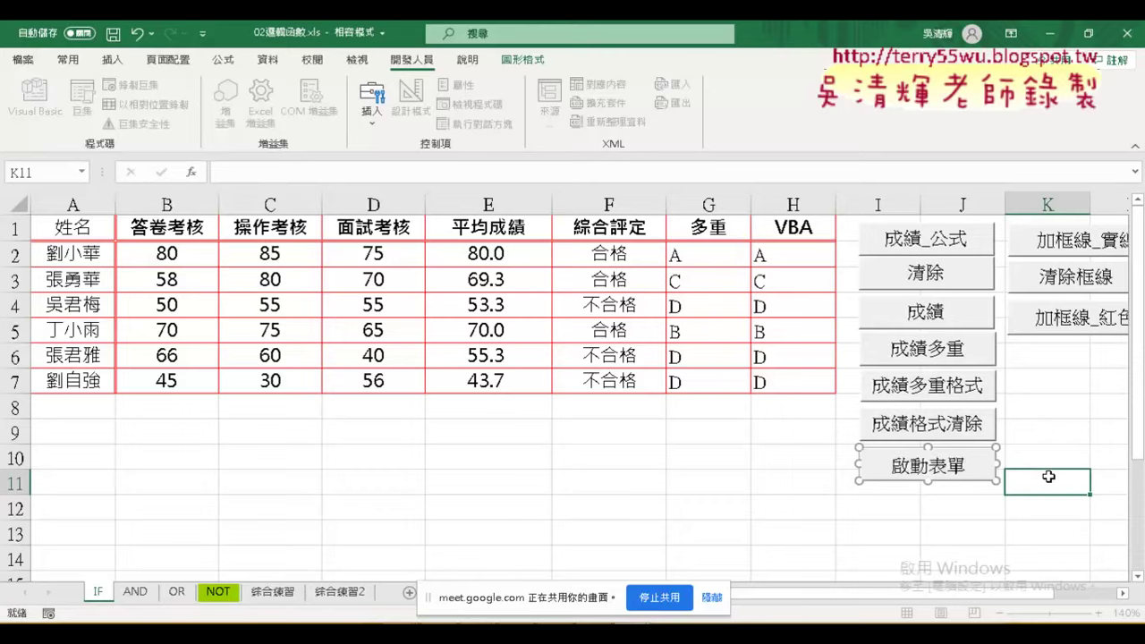
# - Open and close the 成績系統 form with the 啟動表單 button three times, leaving it open
pyautogui.click(932, 475)
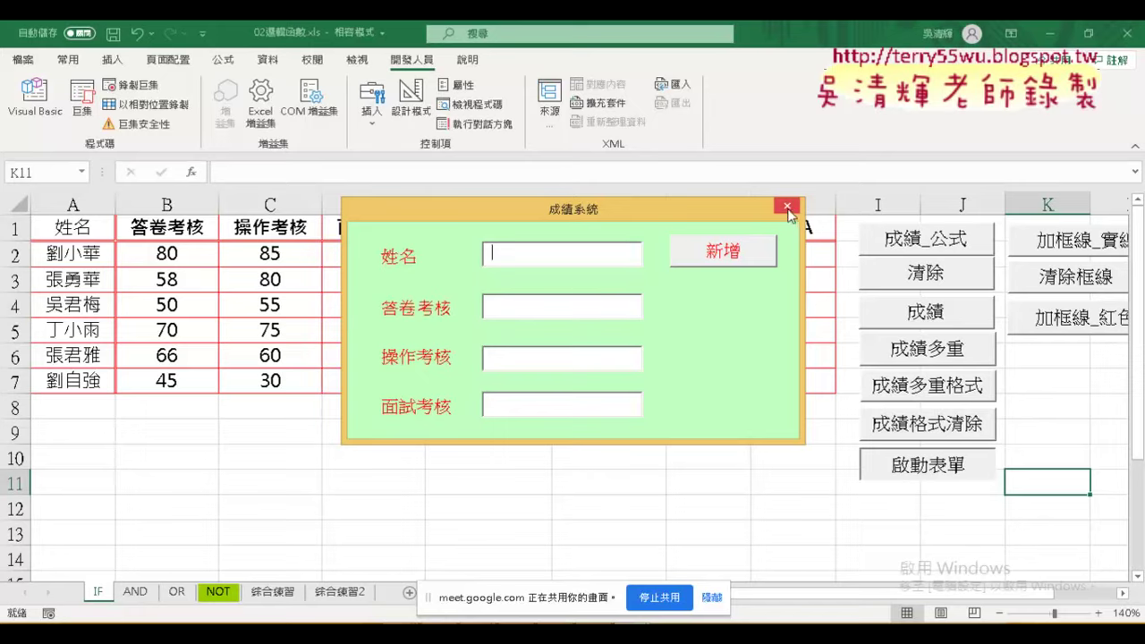
pyautogui.click(787, 208)
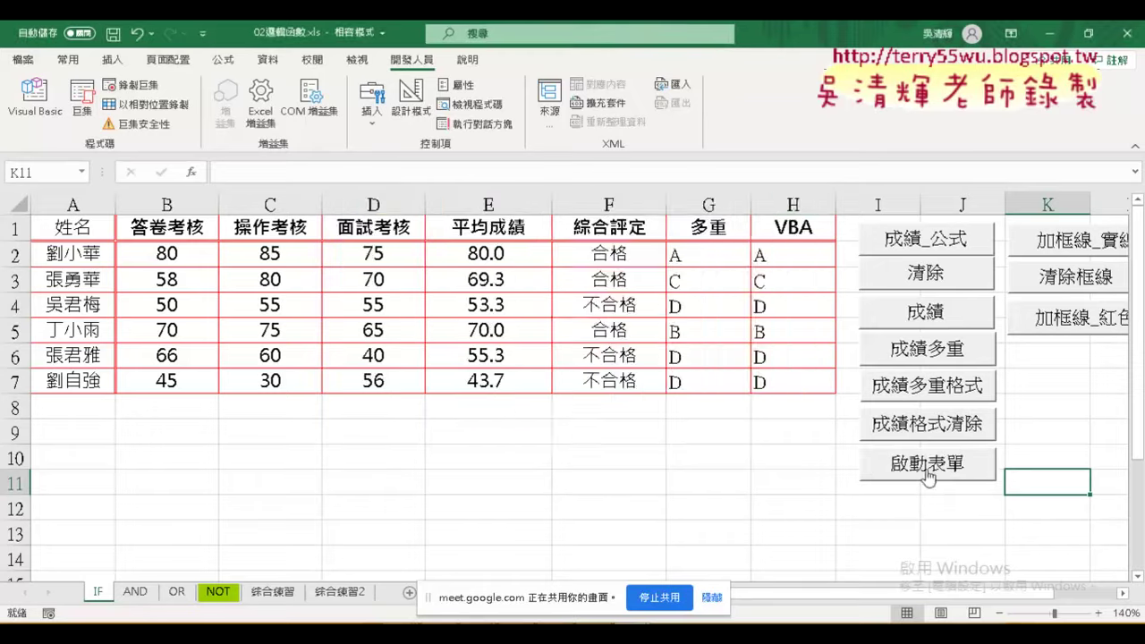
pyautogui.click(928, 478)
pyautogui.click(784, 206)
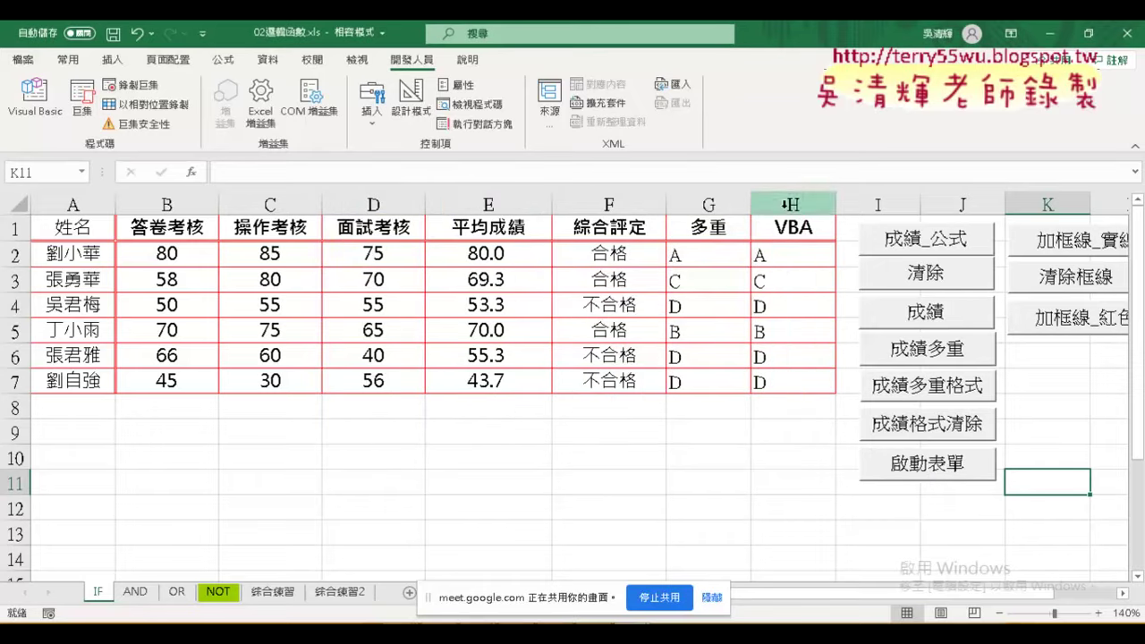
pyautogui.click(921, 479)
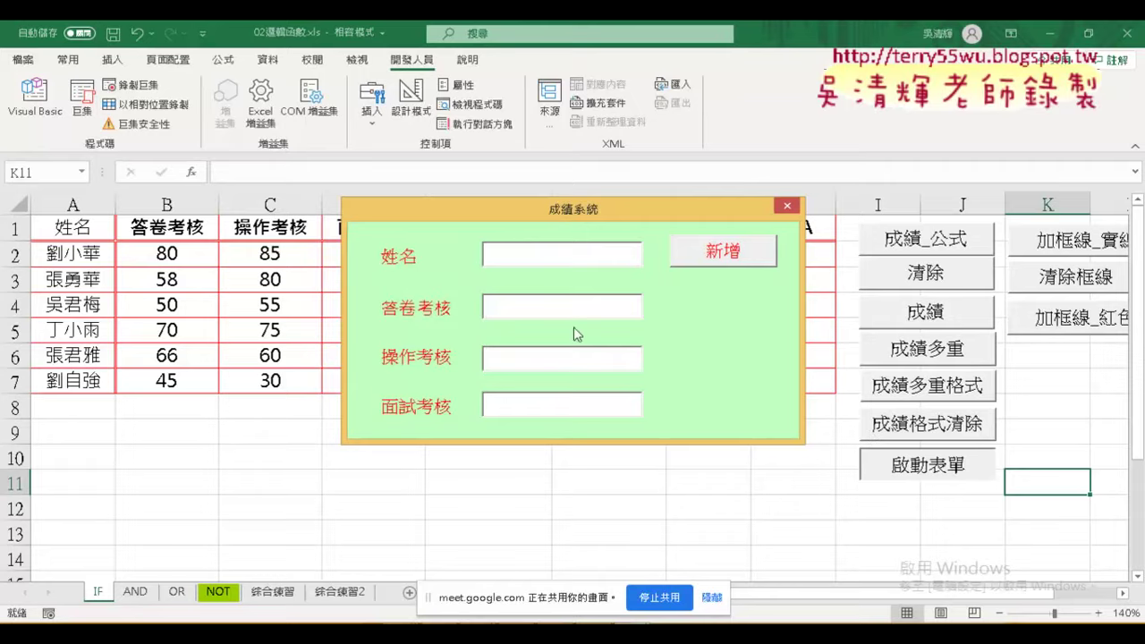
# - Close the form, inspect the Sub 啟動表單 code in Module1 in the VBA editor, then return to Excel
pyautogui.click(787, 207)
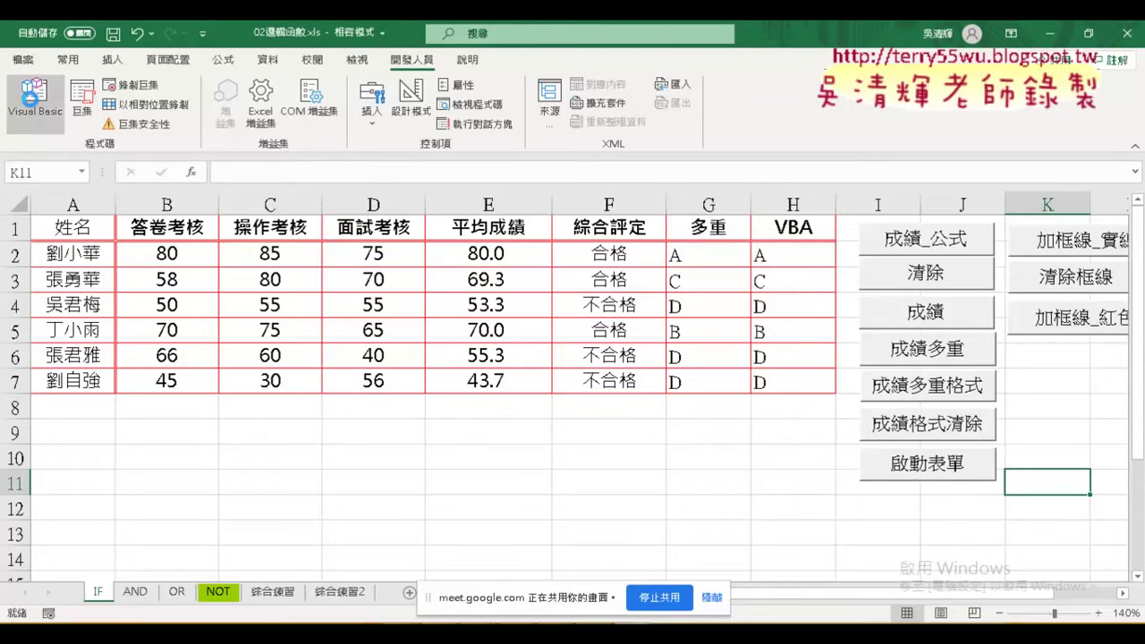
pyautogui.click(34, 100)
pyautogui.moveTo(627, 49); pyautogui.dragTo(459, 68)
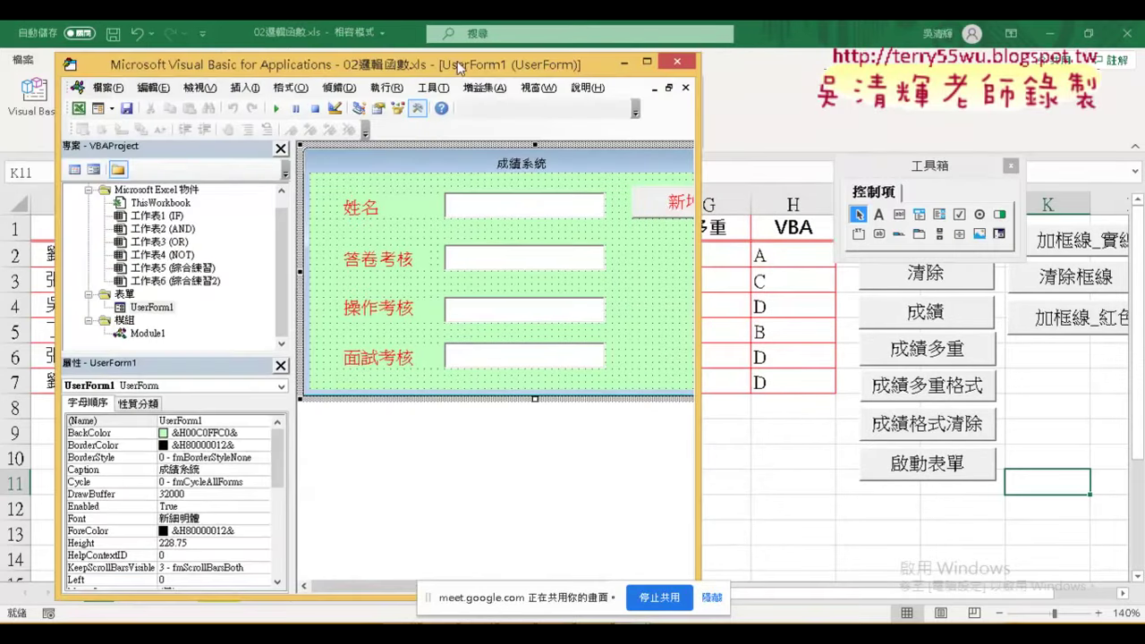
pyautogui.moveTo(698, 245); pyautogui.dragTo(864, 259)
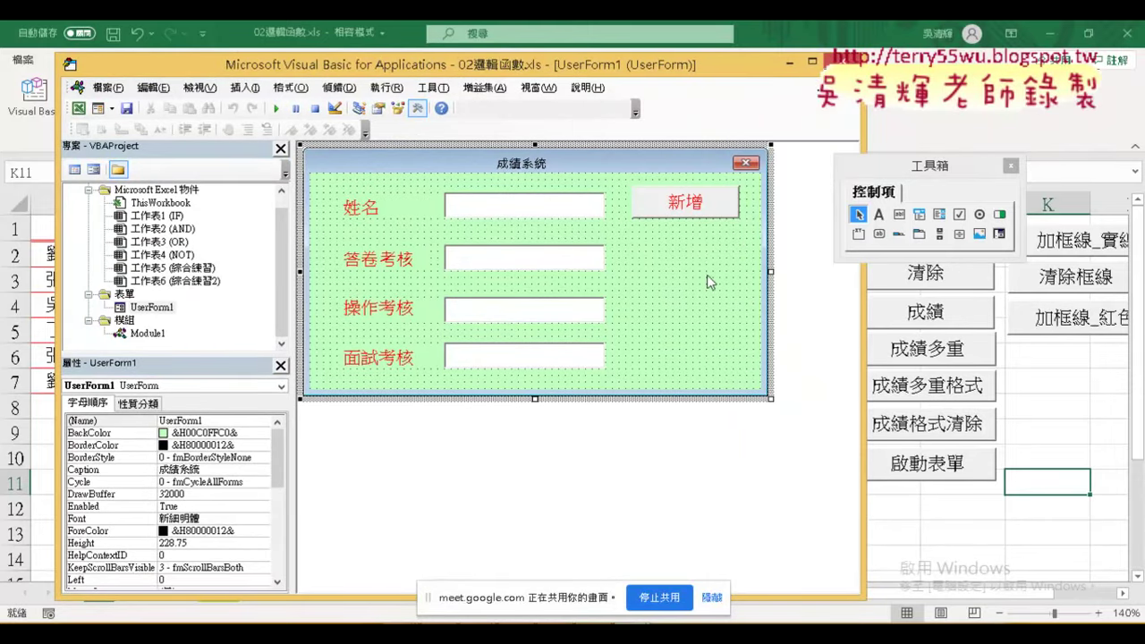
pyautogui.doubleClick(150, 335)
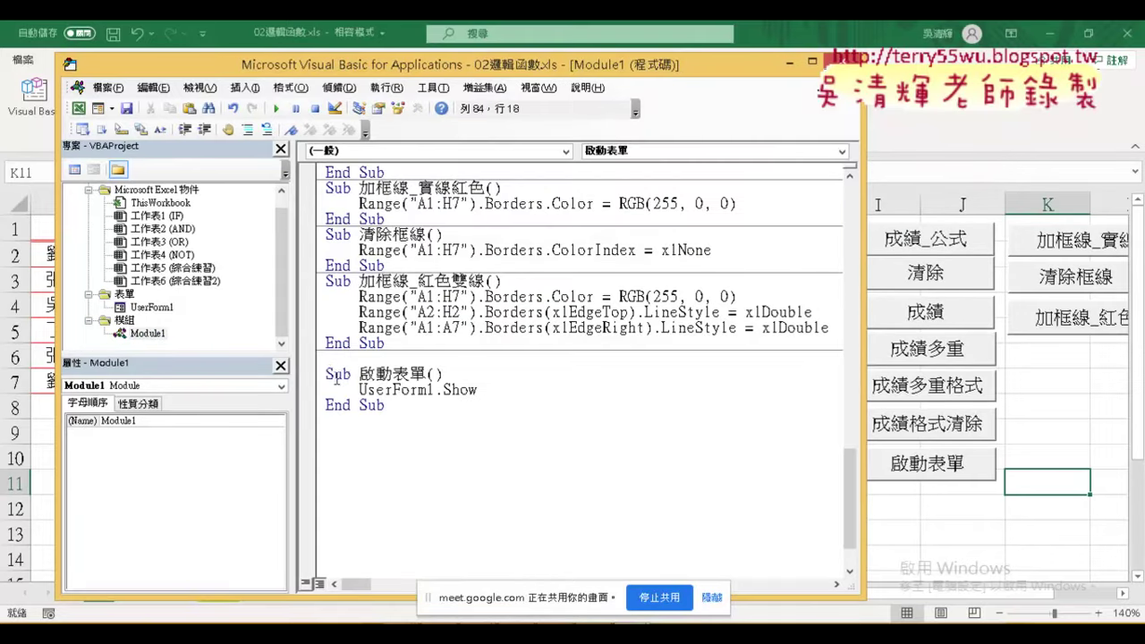
pyautogui.moveTo(326, 374); pyautogui.dragTo(425, 371)
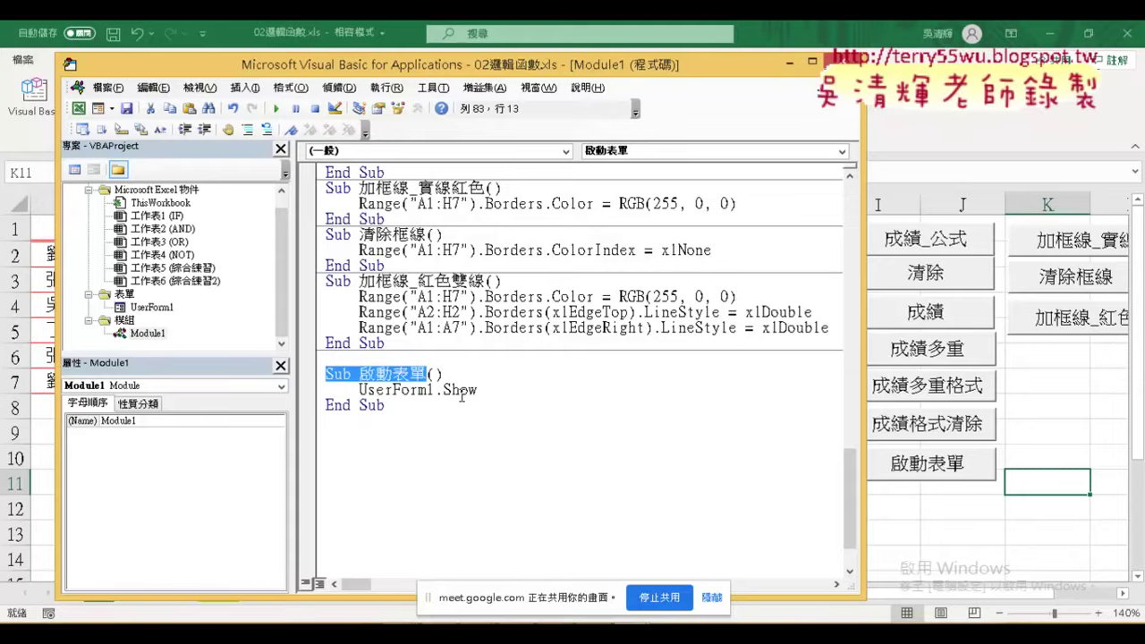
pyautogui.click(965, 531)
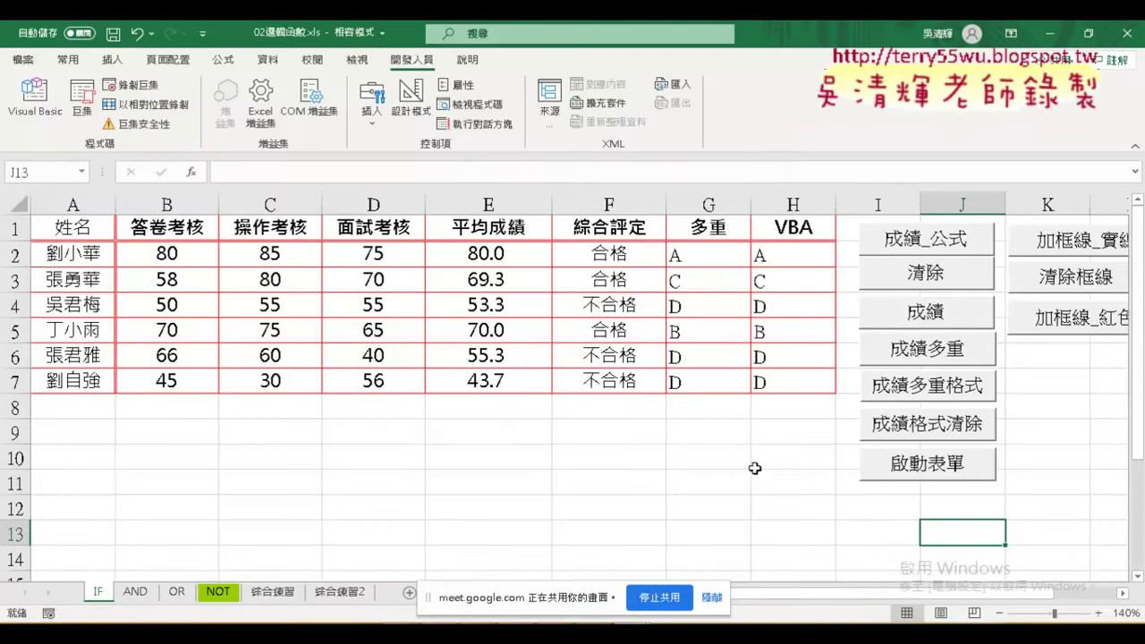
pyautogui.click(913, 467)
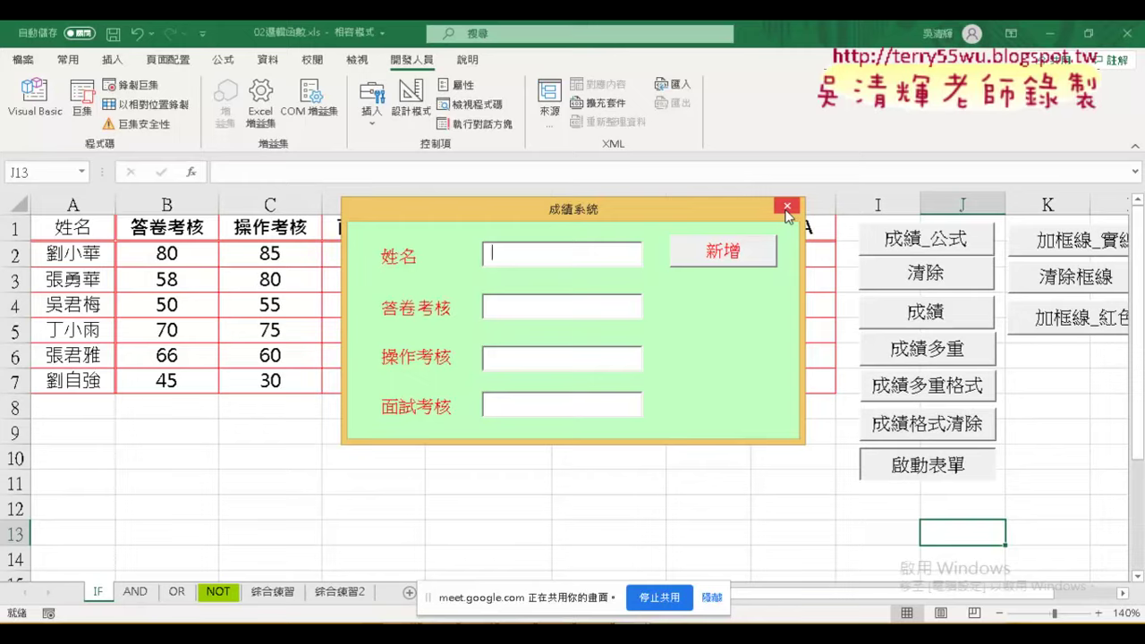
pyautogui.click(787, 210)
pyautogui.click(891, 474)
pyautogui.click(786, 207)
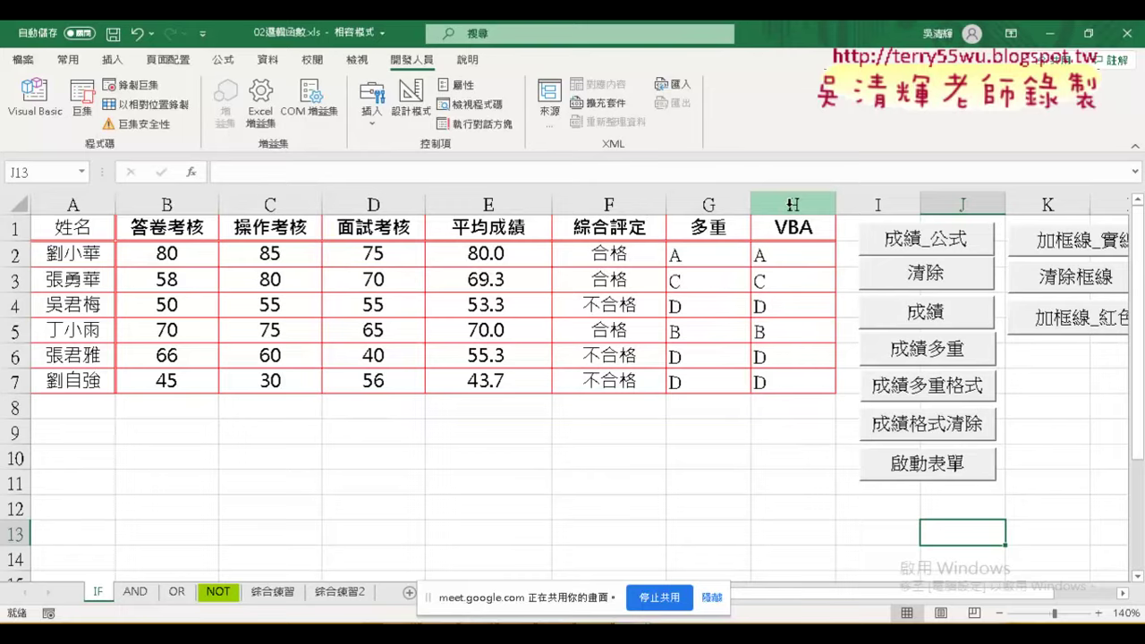
# - In the VBA editor, enlarge the project tree, annotate ThisWorkbook against the workbook name, and open its code
pyautogui.click(36, 107)
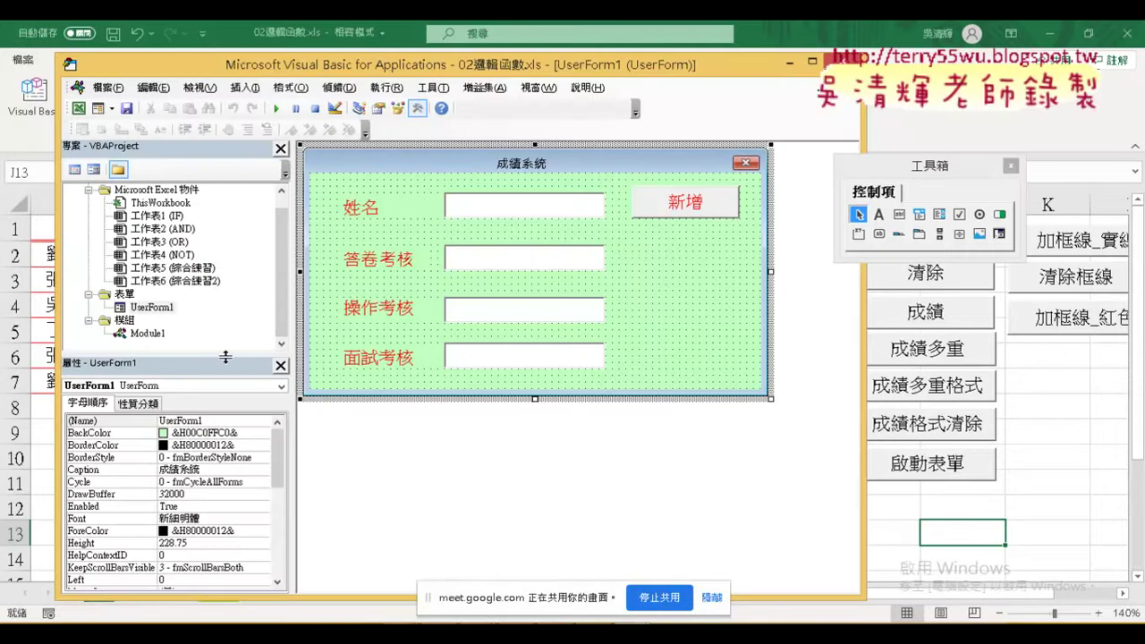
pyautogui.moveTo(226, 355); pyautogui.dragTo(231, 403)
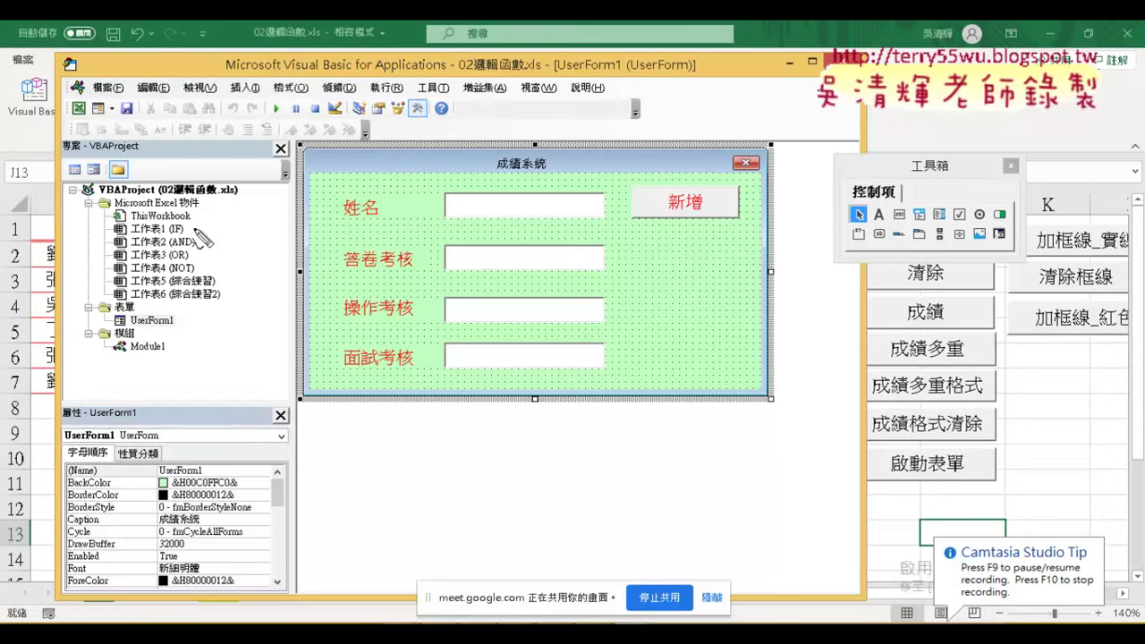
pyautogui.moveTo(197, 234)
pyautogui.mouseDown()
pyautogui.moveTo(150, 211)
pyautogui.moveTo(204, 218)
pyautogui.mouseUp()
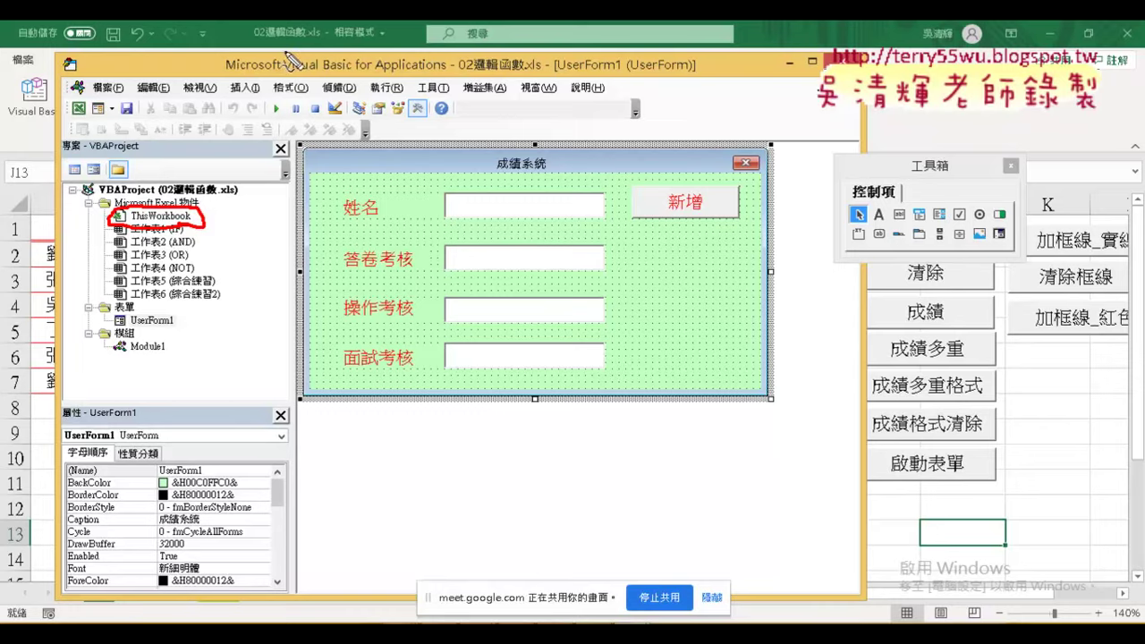
pyautogui.moveTo(255, 48); pyautogui.dragTo(327, 52)
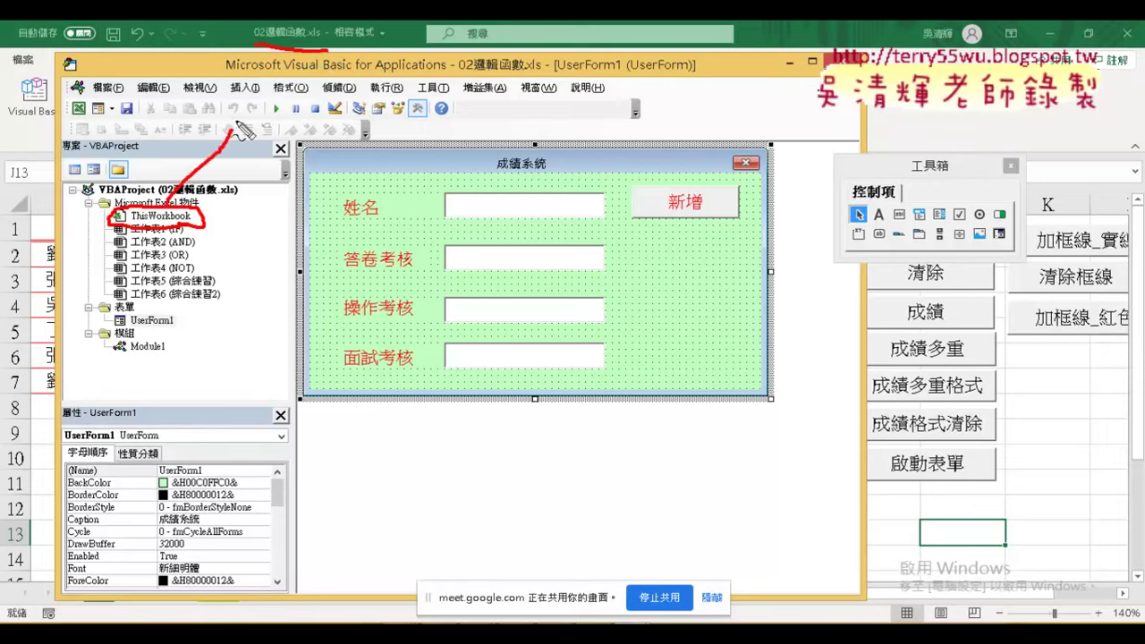
pyautogui.moveTo(170, 215)
pyautogui.mouseDown()
pyautogui.moveTo(279, 45)
pyautogui.moveTo(301, 57)
pyautogui.mouseUp()
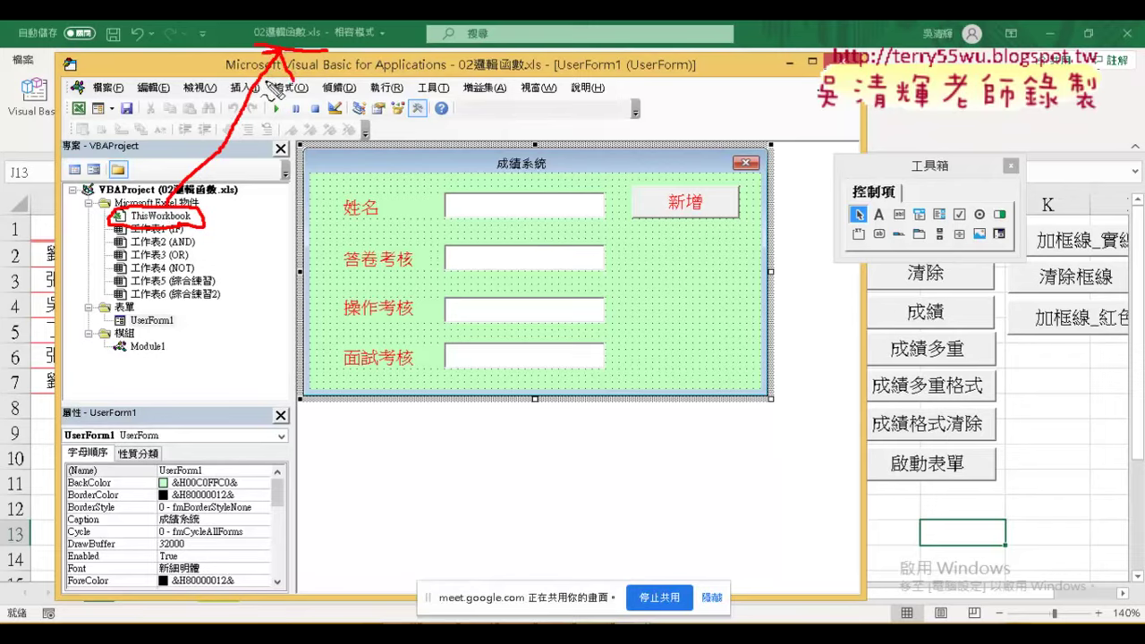
pyautogui.press('Escape')
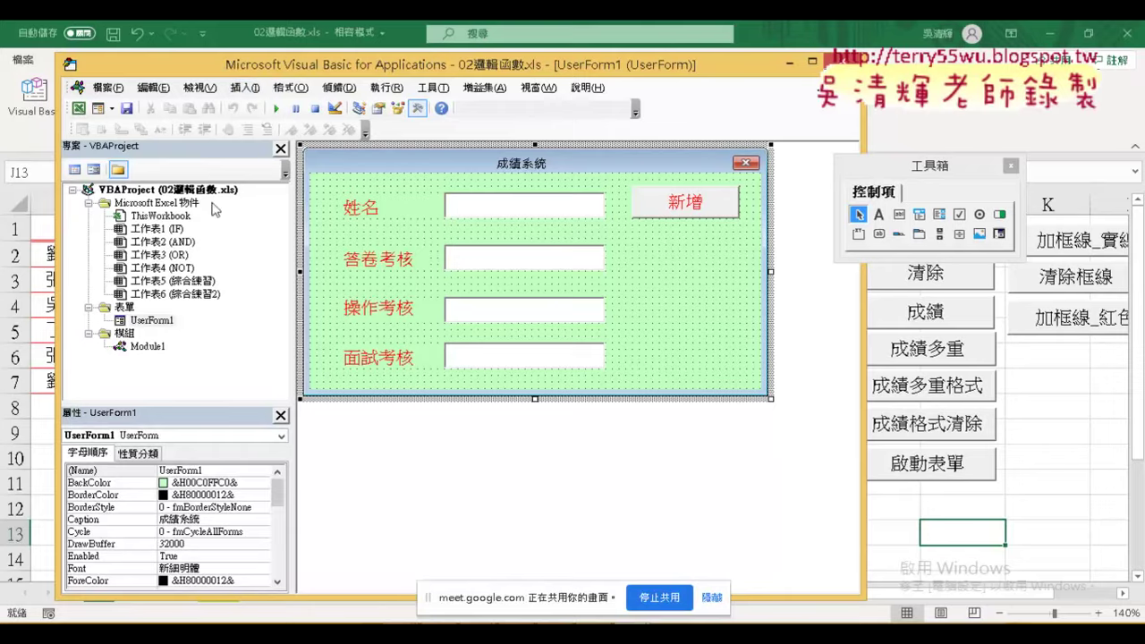
pyautogui.doubleClick(164, 217)
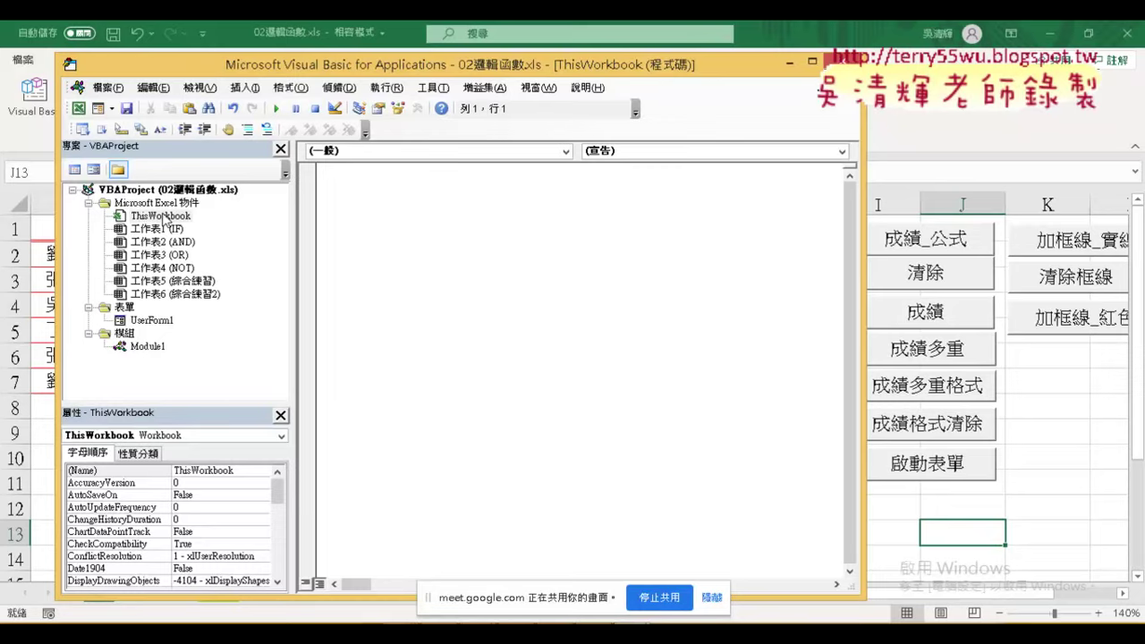
# - Create an empty Workbook_Open procedure in ThisWorkbook from the Workbook object and Open event, indenting its blank line
pyautogui.click(165, 218)
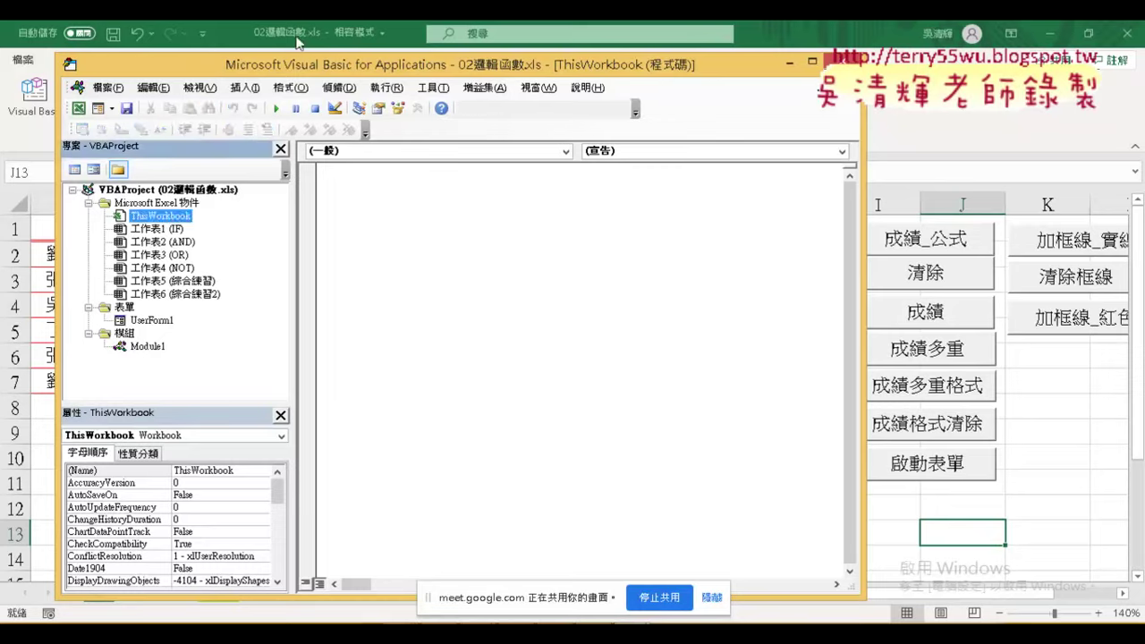
pyautogui.click(356, 158)
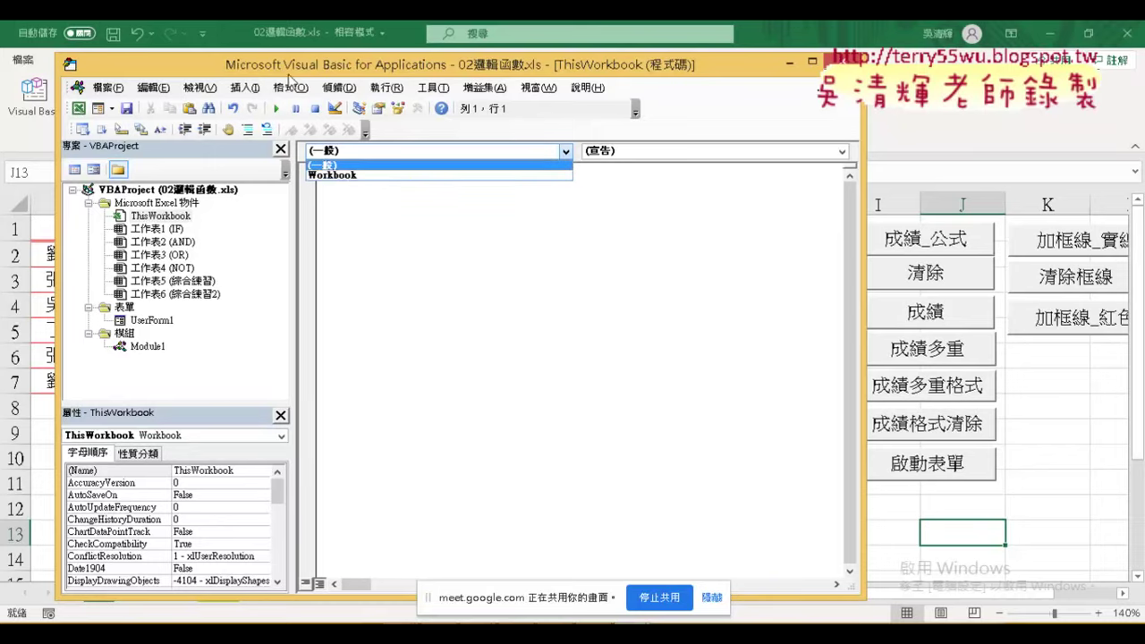
pyautogui.click(332, 175)
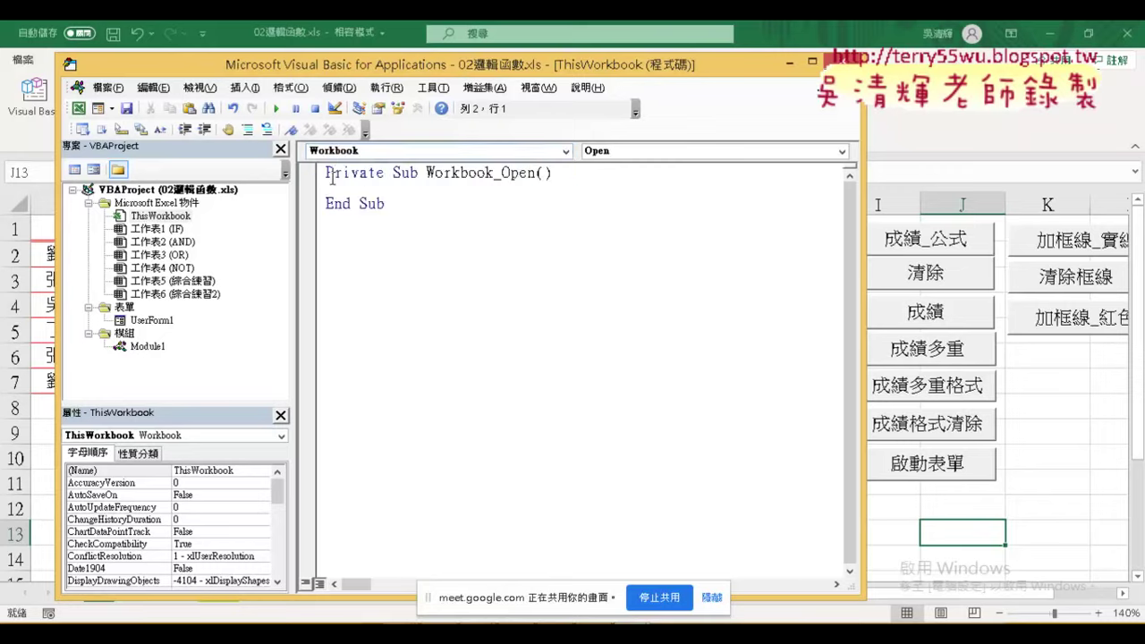
pyautogui.click(645, 154)
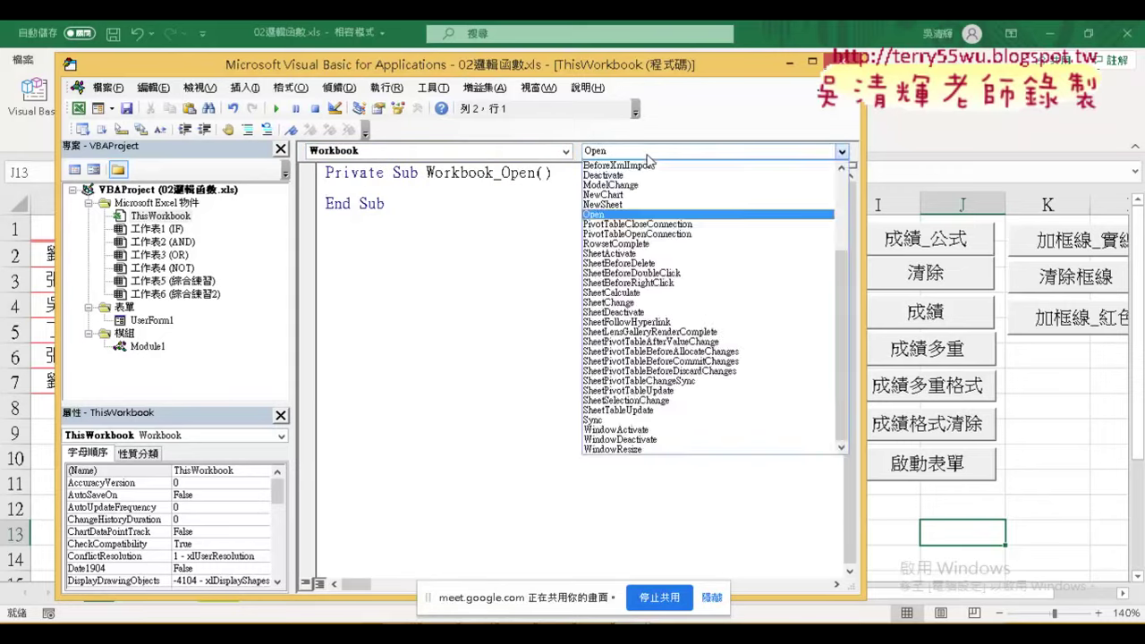
pyautogui.click(616, 216)
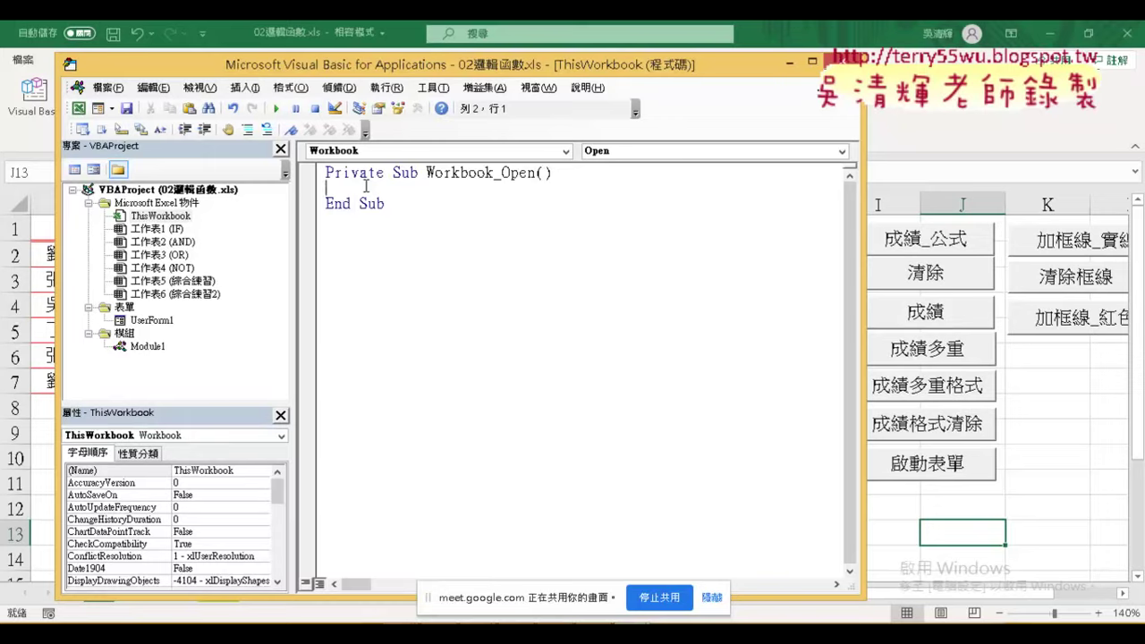
pyautogui.press('Tab')
pyautogui.write('啟動表單')
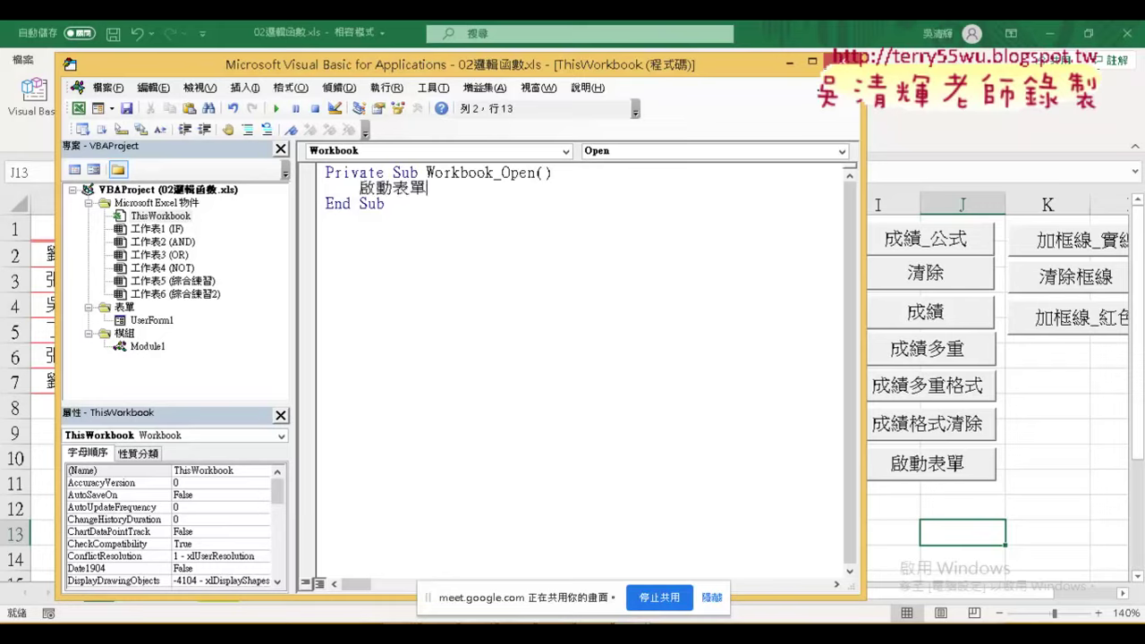
pyautogui.press('BackSpace')
pyautogui.press('BackSpace')
pyautogui.press('BackSpace')
pyautogui.press('BackSpace')
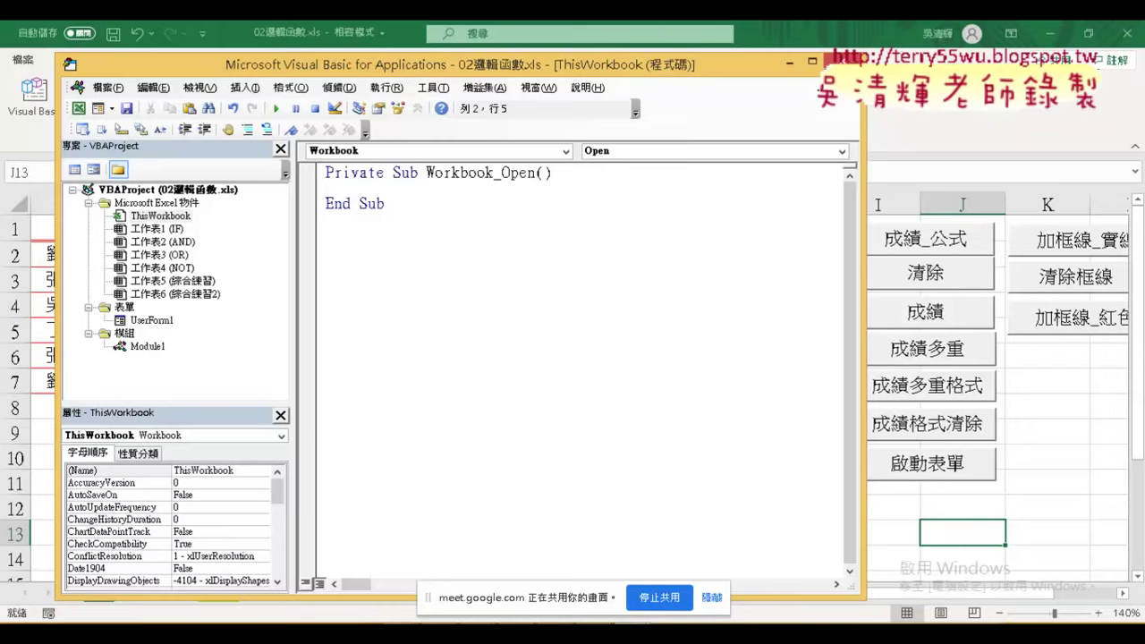
# - Copy the form's (Name) value UserForm1 from the Properties window
pyautogui.doubleClick(146, 322)
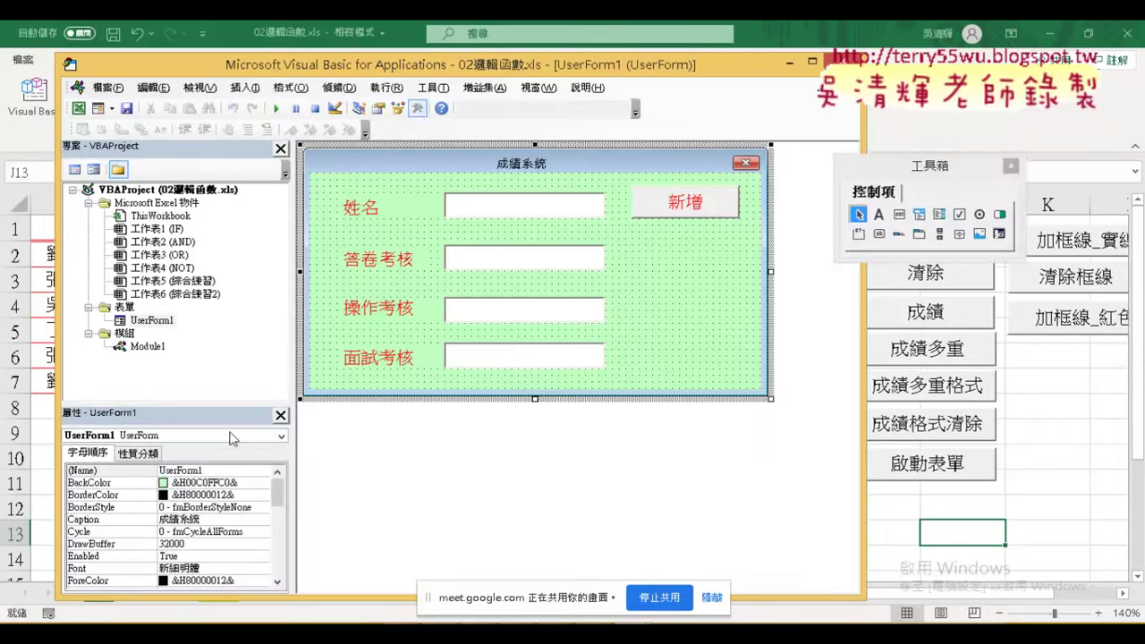
pyautogui.click(145, 472)
pyautogui.rightClick(174, 460)
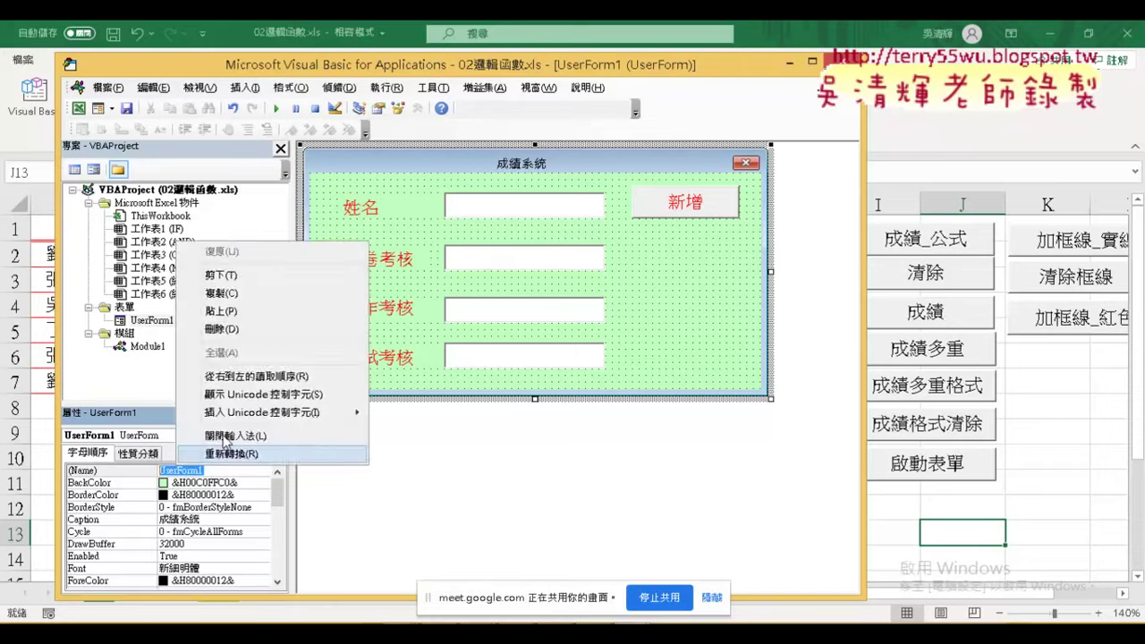
pyautogui.click(217, 323)
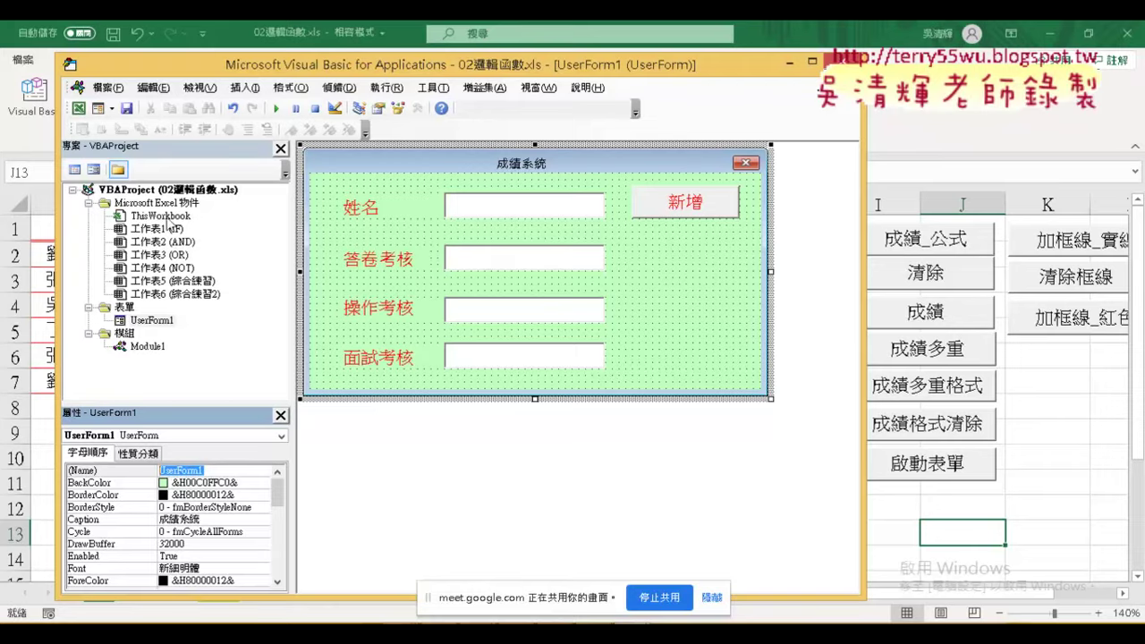
# - Write UserForm1.Show inside Workbook_Open, then close the VBA editor
pyautogui.doubleClick(165, 217)
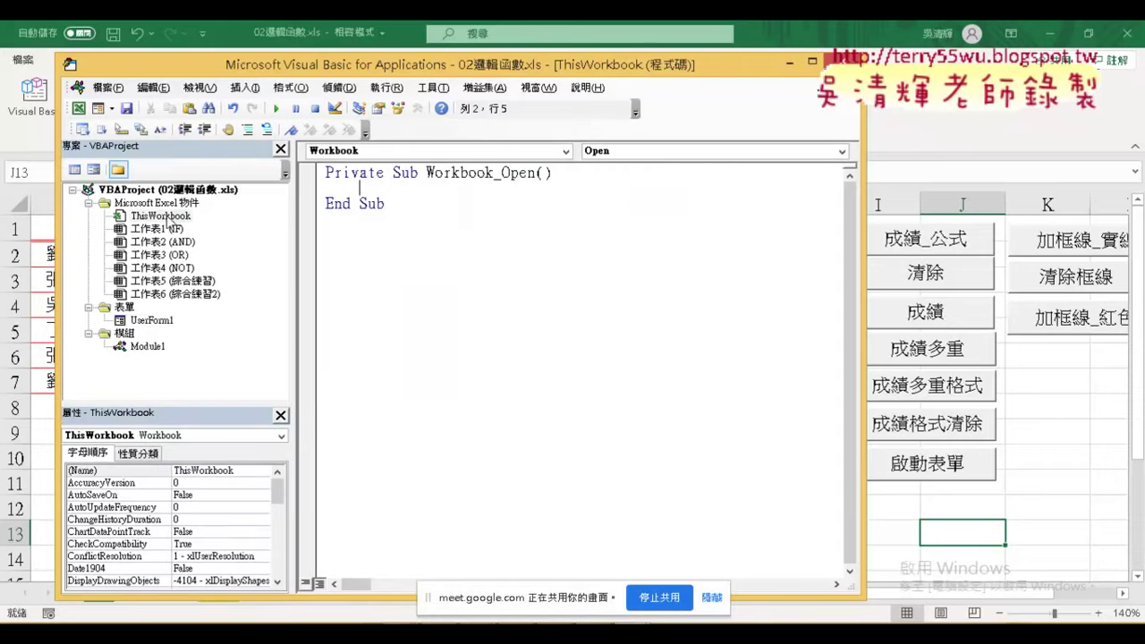
pyautogui.rightClick(383, 177)
pyautogui.click(419, 231)
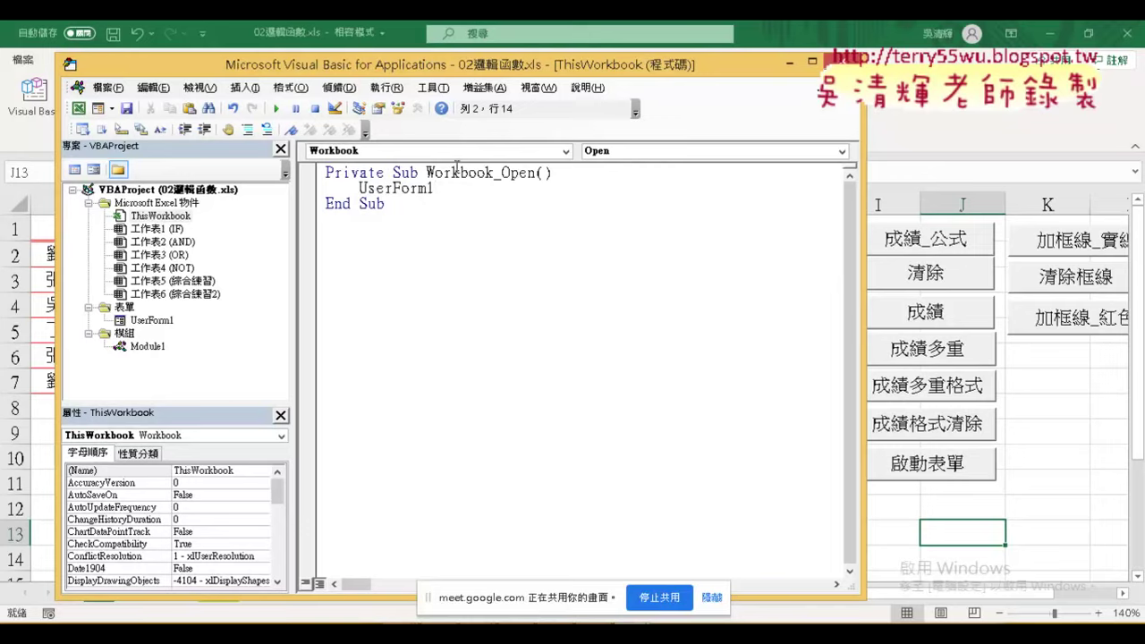
pyautogui.write('.')
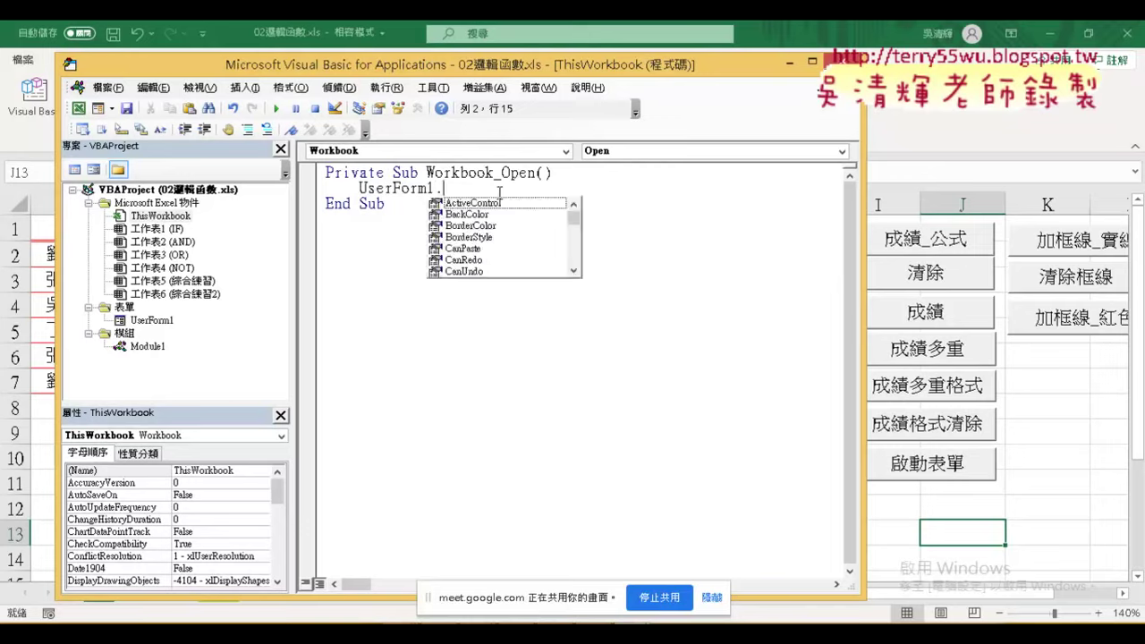
pyautogui.write('show')
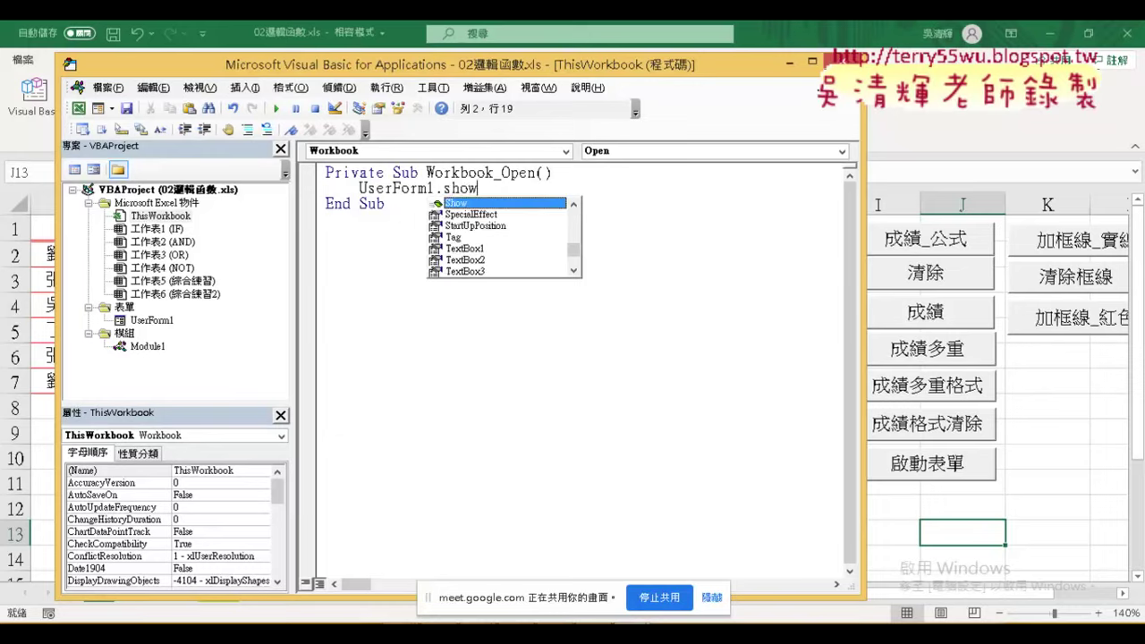
pyautogui.click(524, 487)
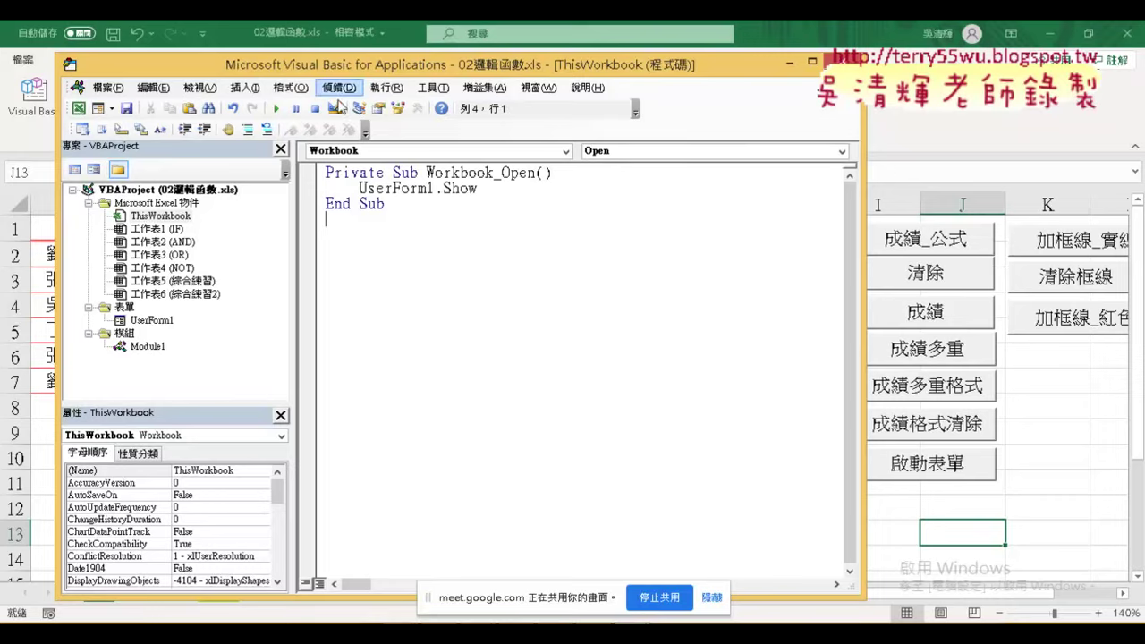
pyautogui.moveTo(506, 188); pyautogui.dragTo(386, 204)
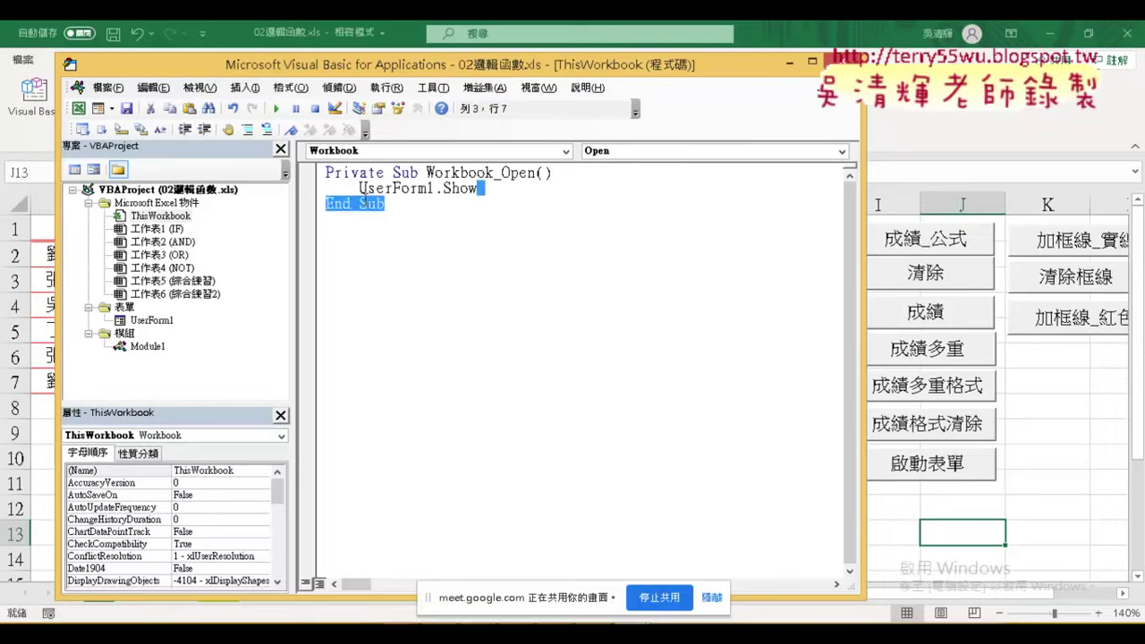
pyautogui.click(307, 186)
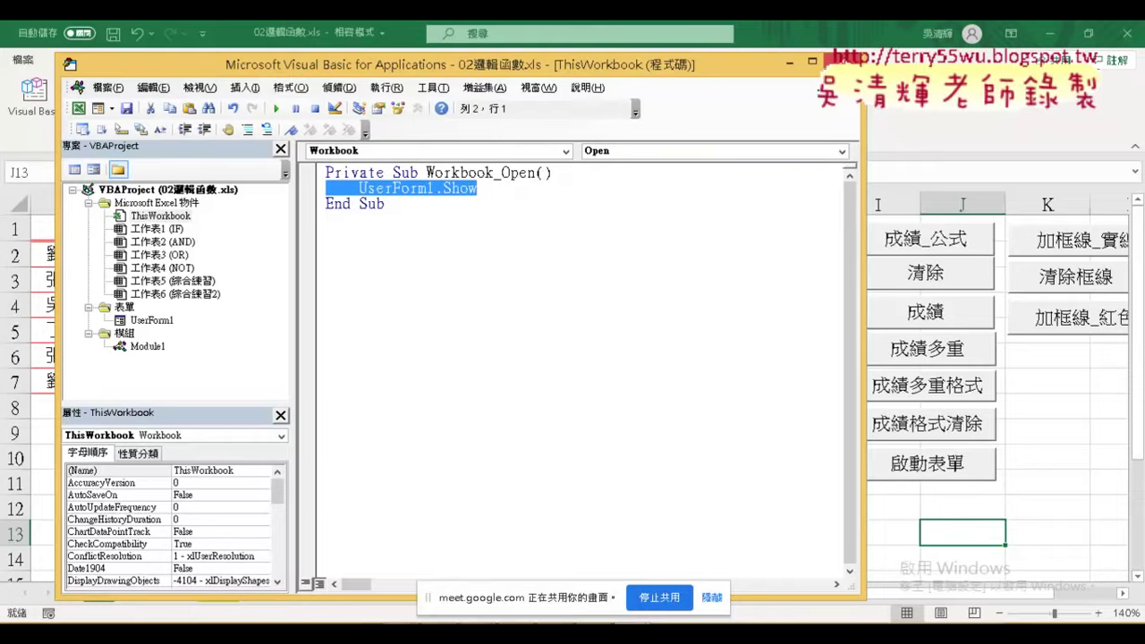
pyautogui.click(846, 61)
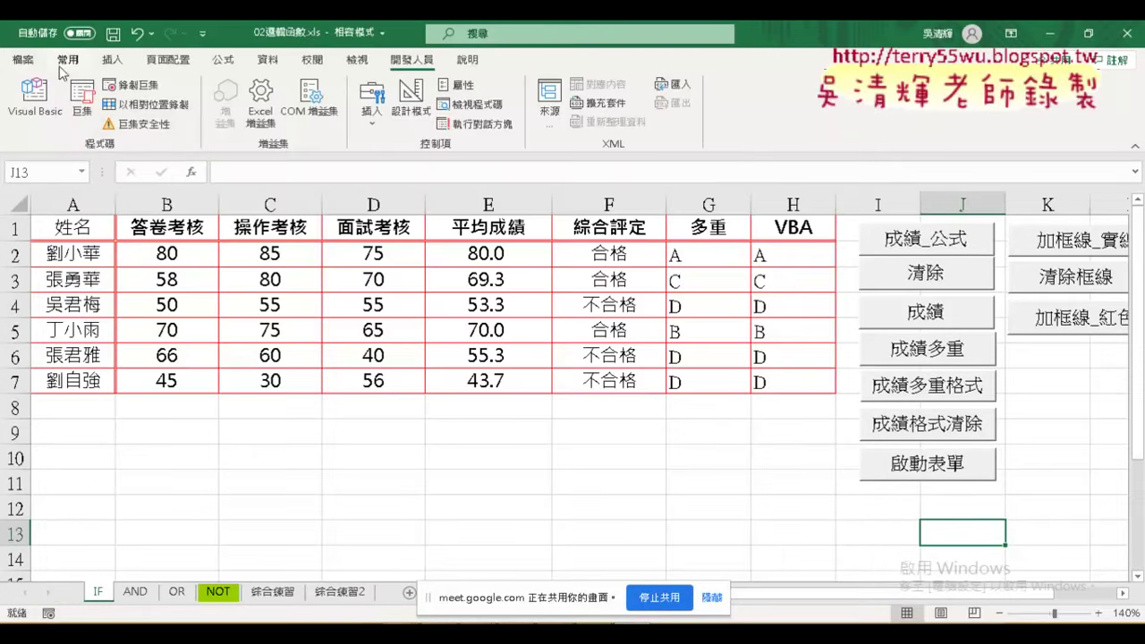
# - Save the workbook and close Excel, dismissing the 成績系統 form that appeared on the way
pyautogui.click(112, 35)
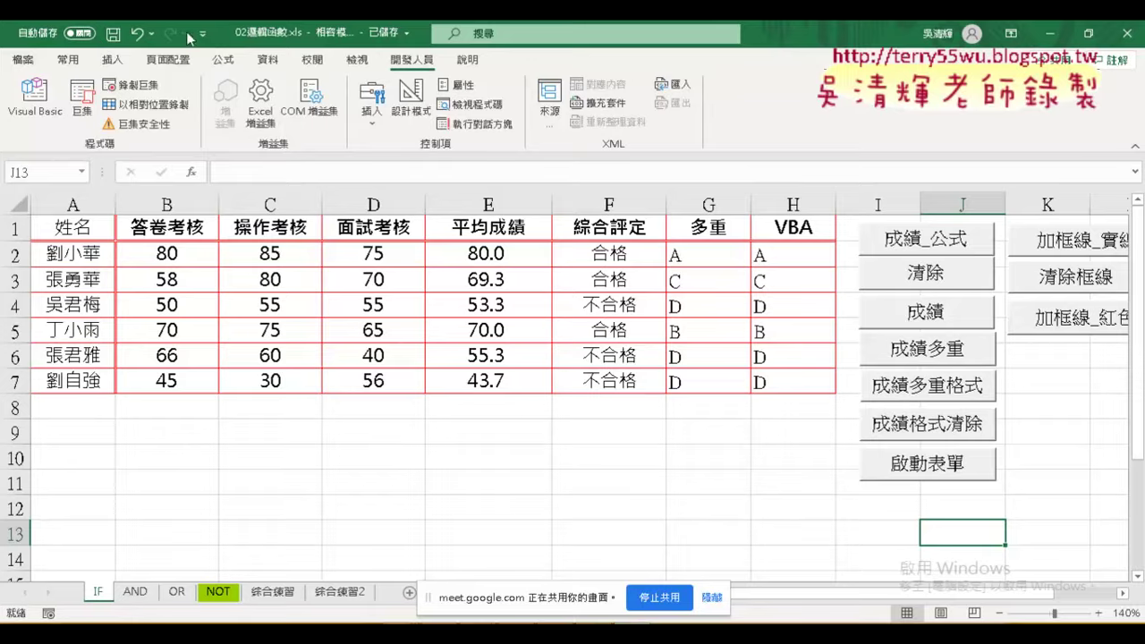
pyautogui.click(1127, 33)
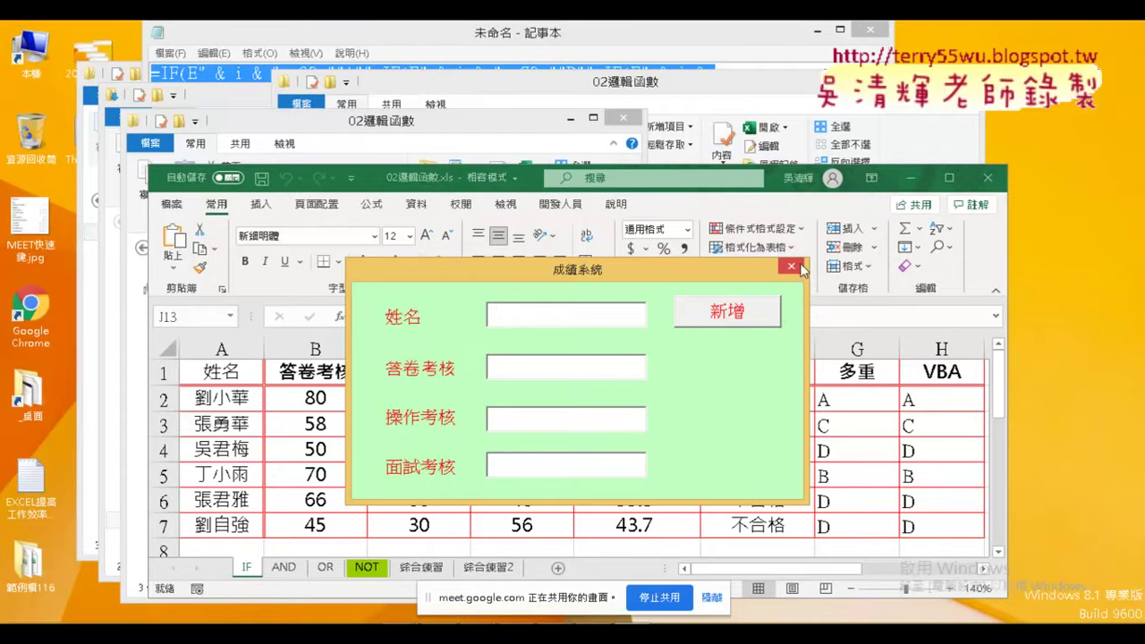
pyautogui.click(792, 266)
pyautogui.click(949, 177)
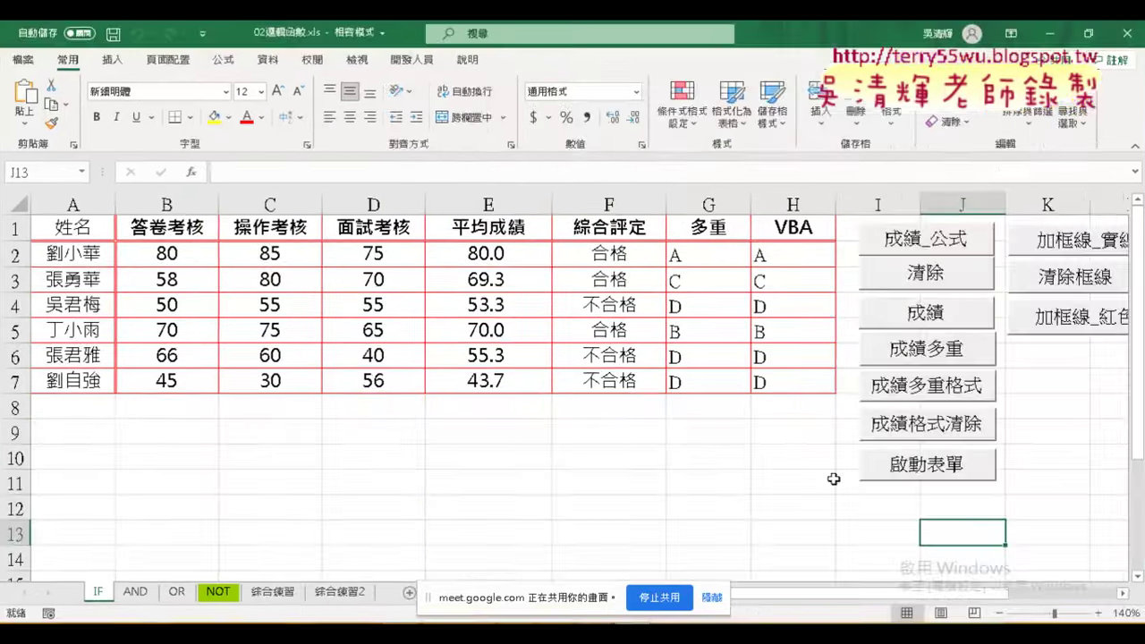
pyautogui.click(1125, 30)
# - Reopen the .xls file, close the auto-shown 成績系統 form, and test the 啟動表單 button once more
pyautogui.doubleClick(313, 303)
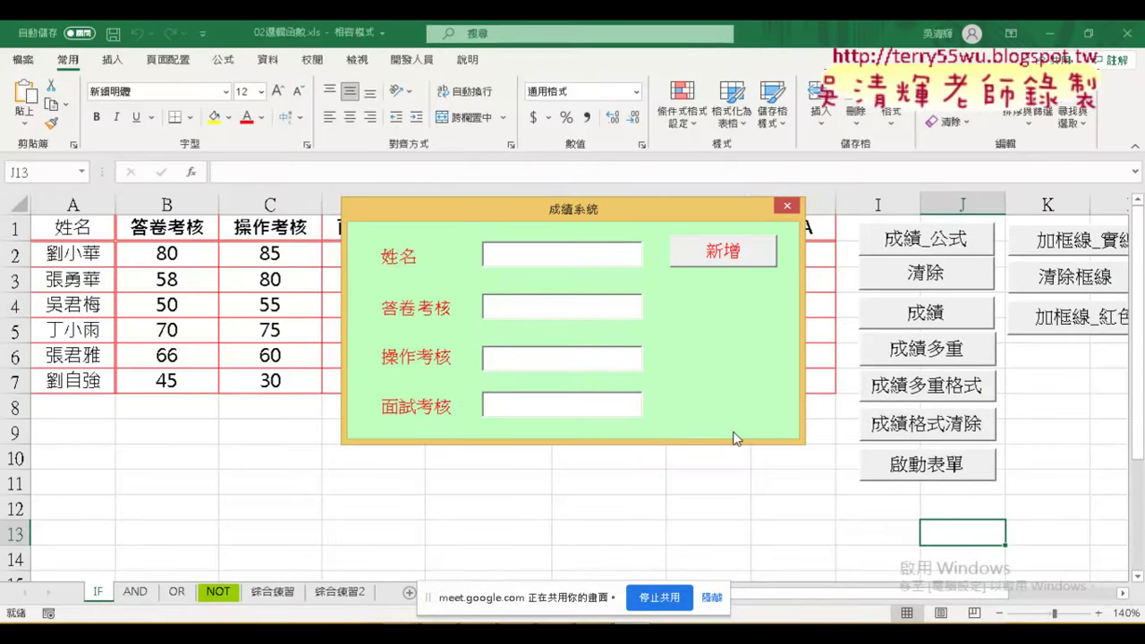
pyautogui.click(786, 206)
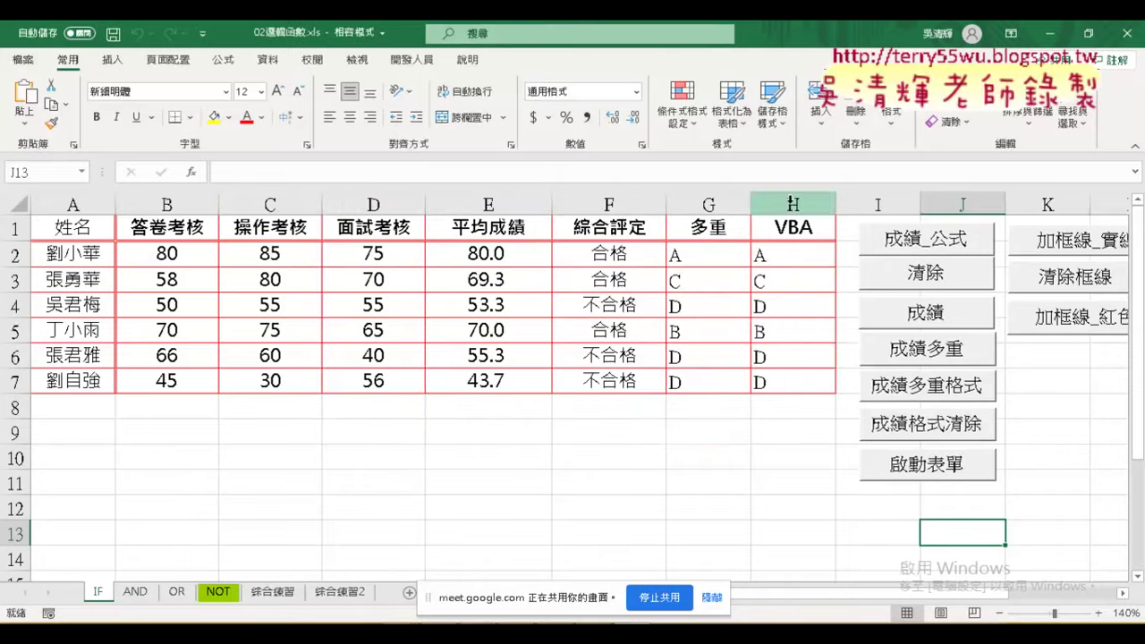
pyautogui.click(925, 474)
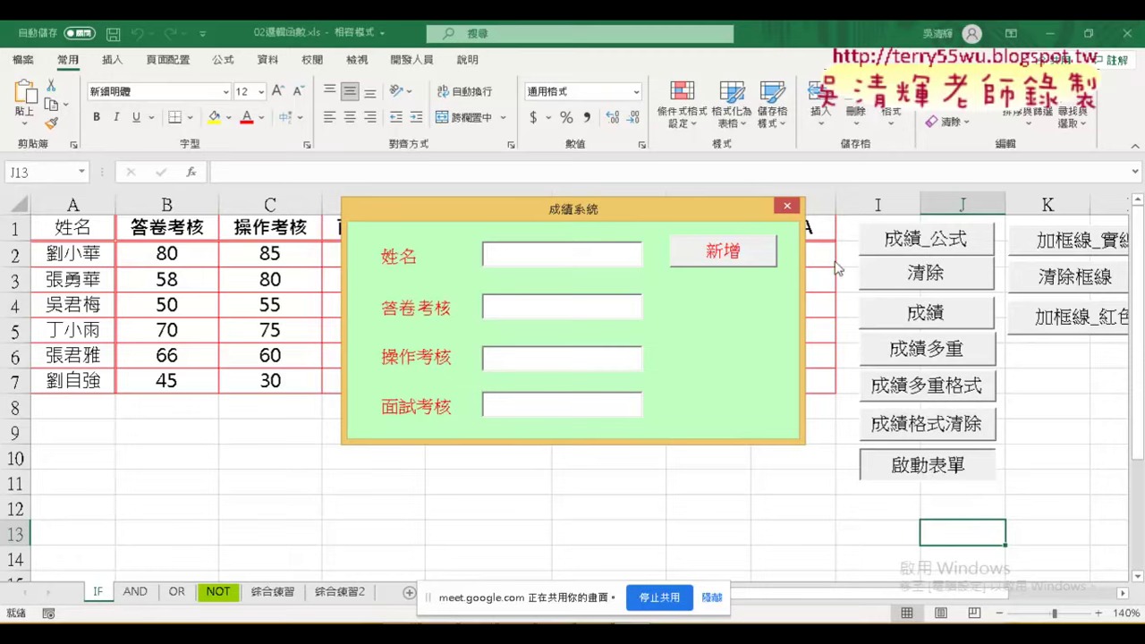
pyautogui.click(787, 207)
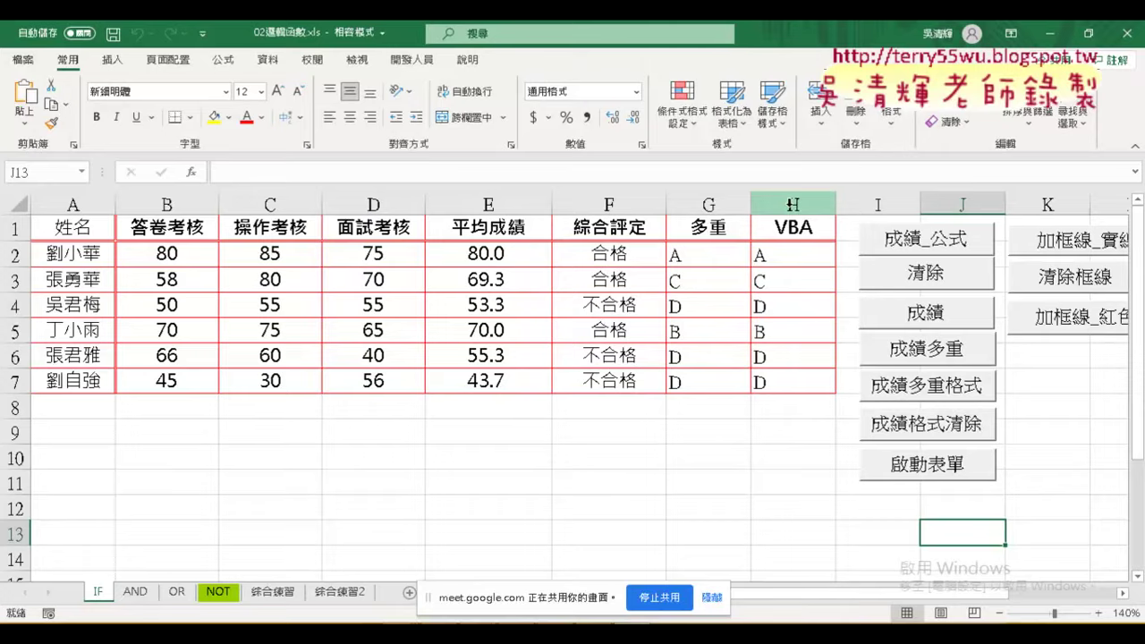
pyautogui.click(411, 60)
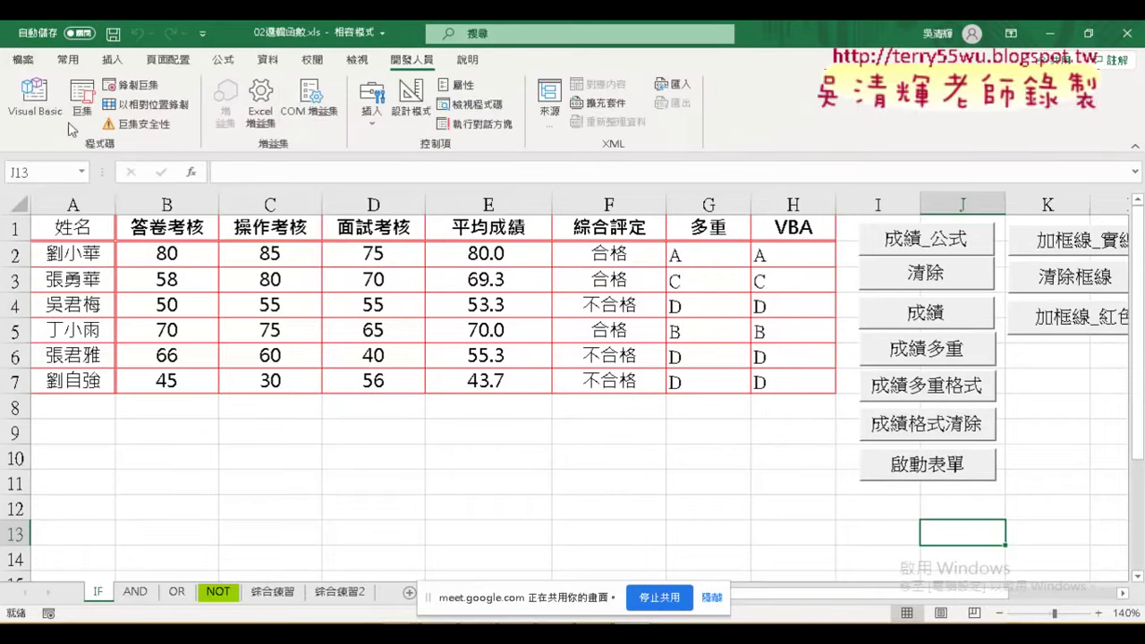
# - Reopen ThisWorkbook's code in the VBA editor and select the Workbook_Open body through End Sub
pyautogui.click(25, 115)
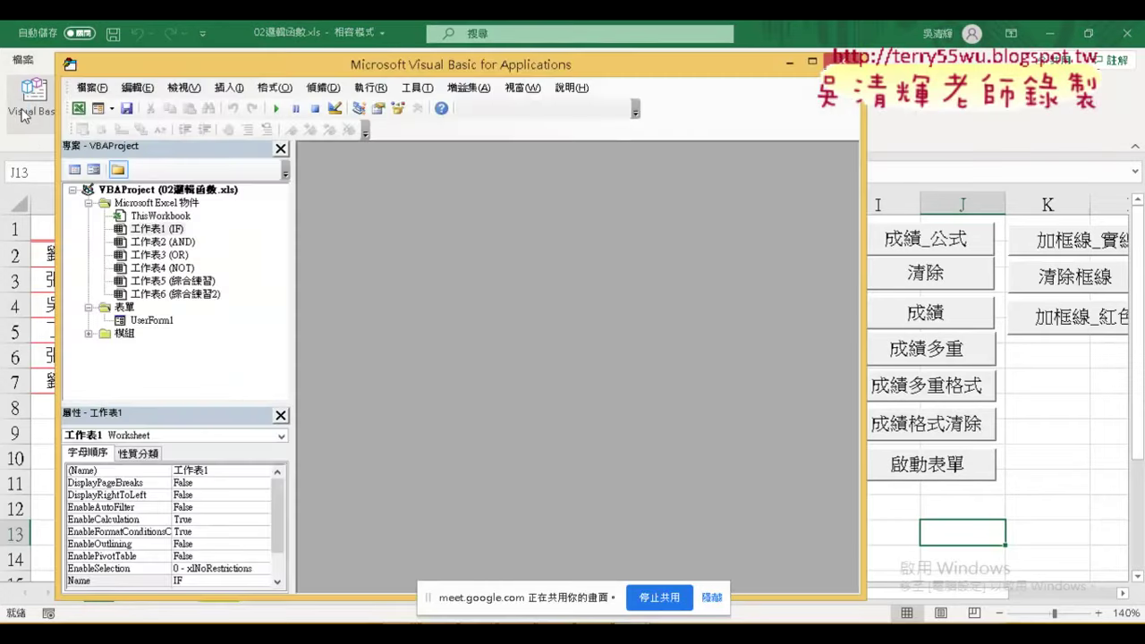
pyautogui.doubleClick(163, 217)
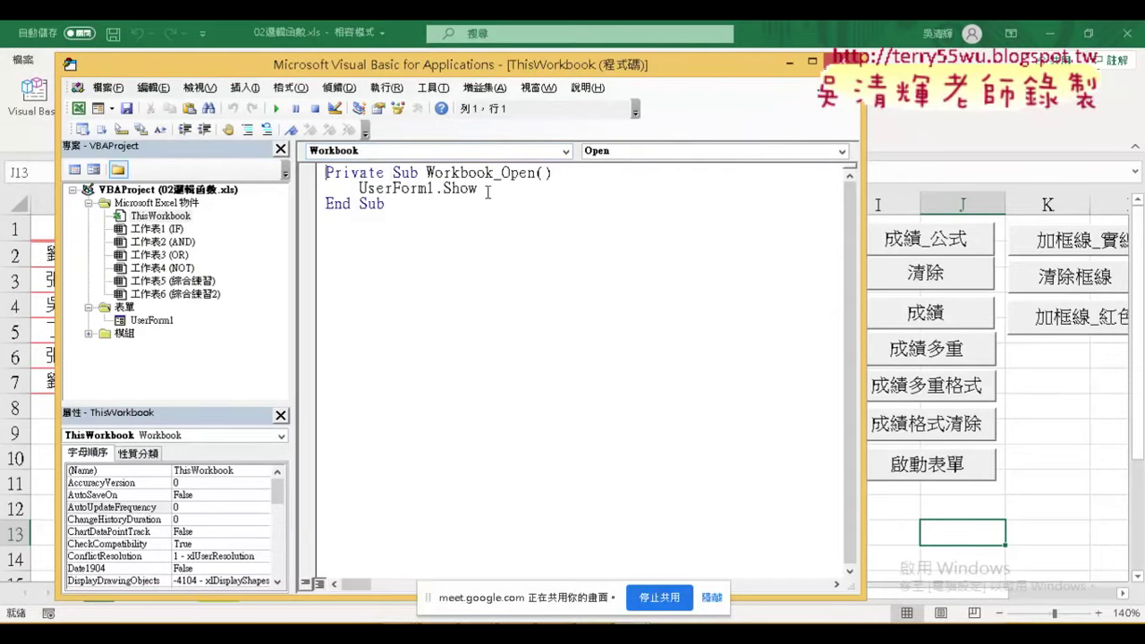
pyautogui.moveTo(488, 204); pyautogui.dragTo(360, 186)
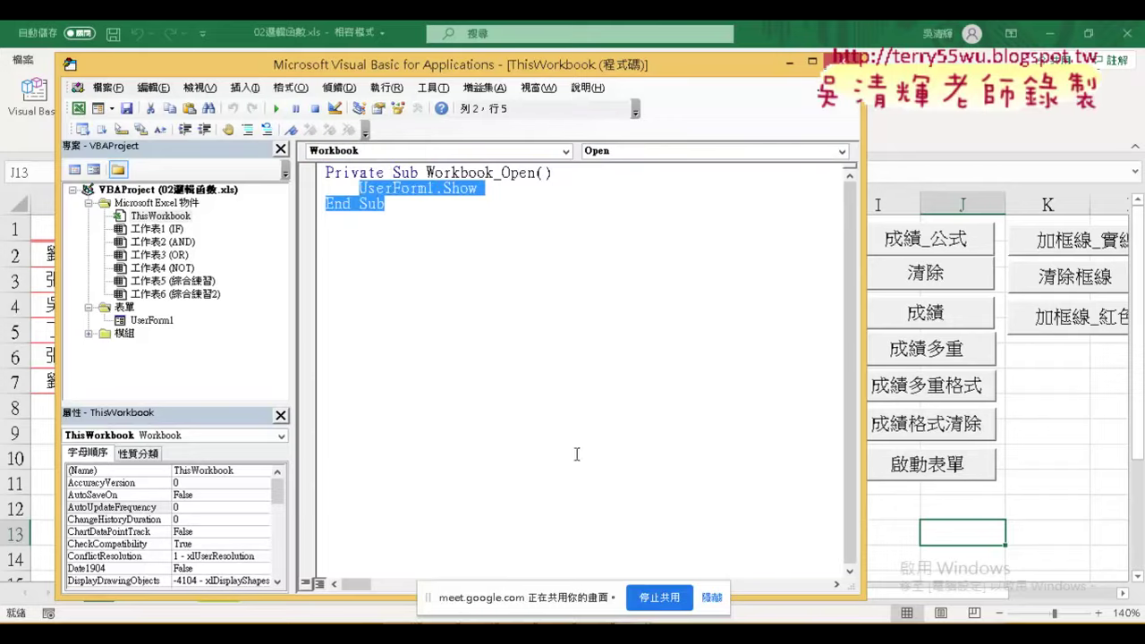